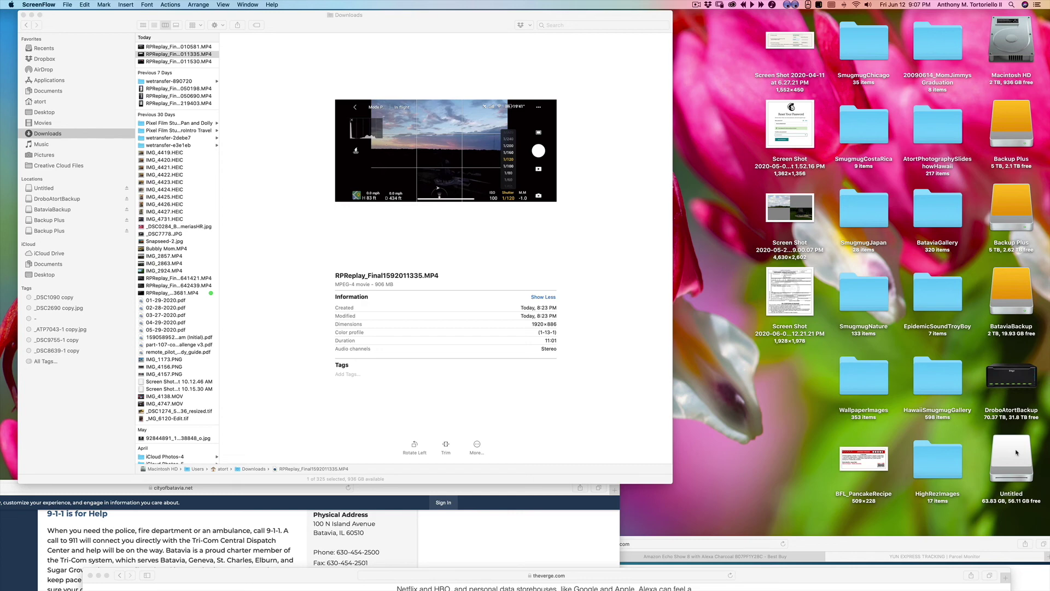
Open the 100MEDIA folder inside DCIM on the Untitled drive.
double_click(1016, 452)
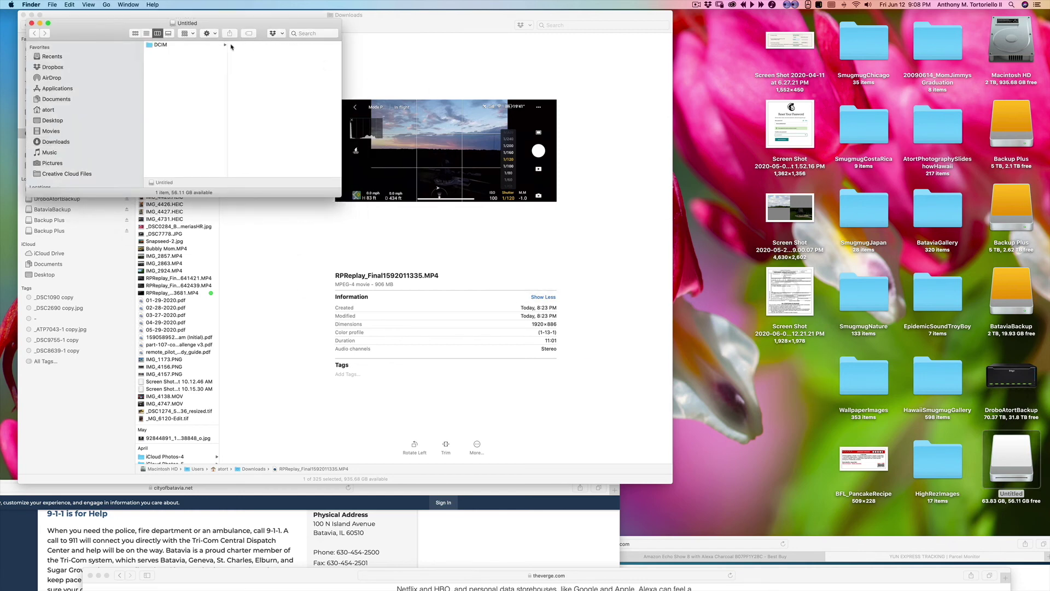
left_click(181, 44)
key("Right")
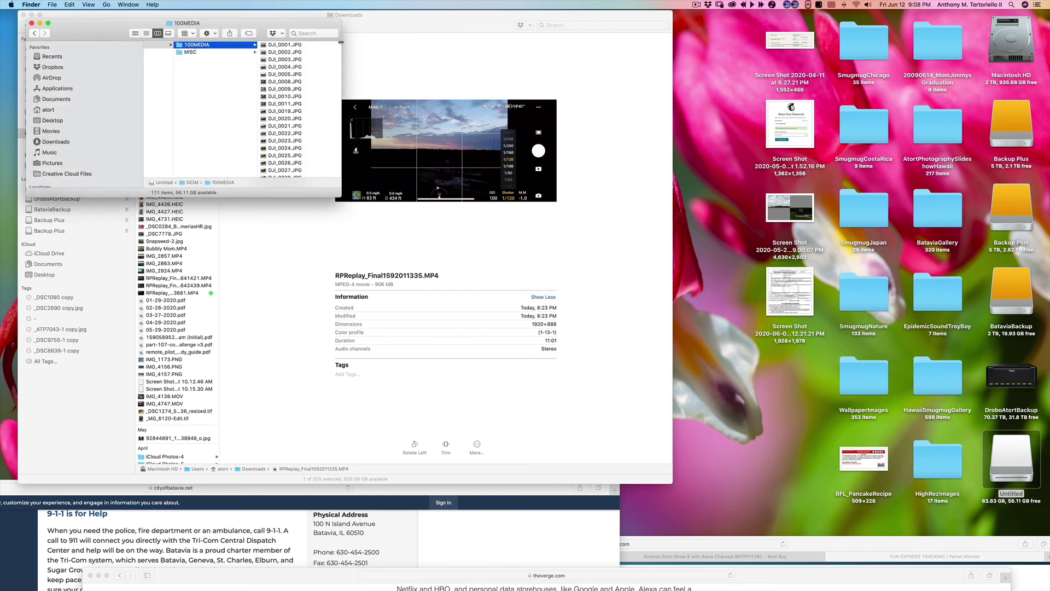
Create a folder named 20200612_MavicMiniCompositeTutorial on the Backup Plus drive with 2.1 TB free.
double_click(1005, 133)
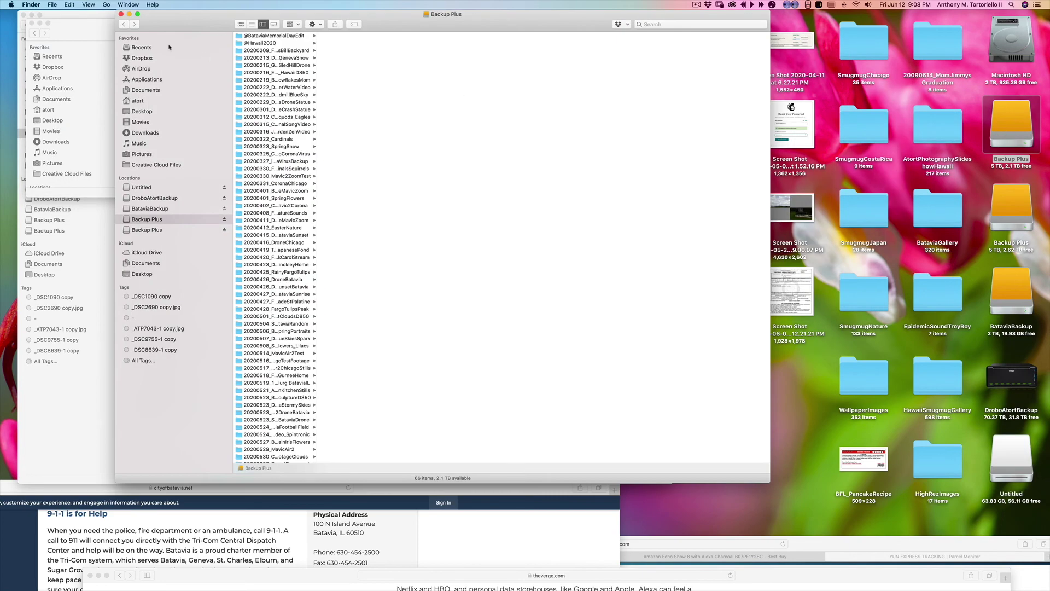
left_click_drag(180, 21, 395, 21)
key("super+shift+n")
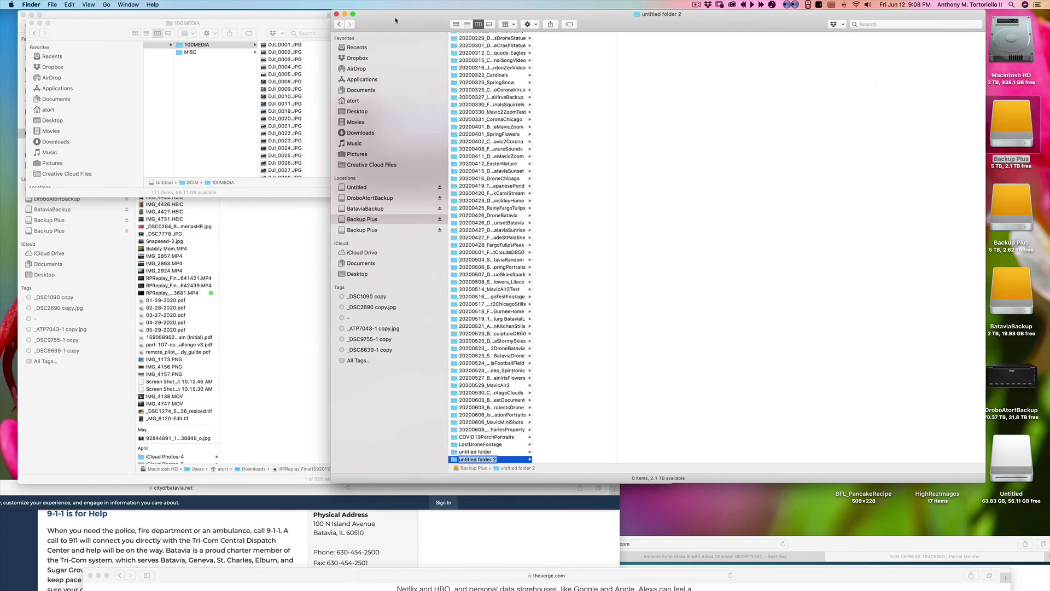
type("20200612_MavicMiniCompositeTutor")
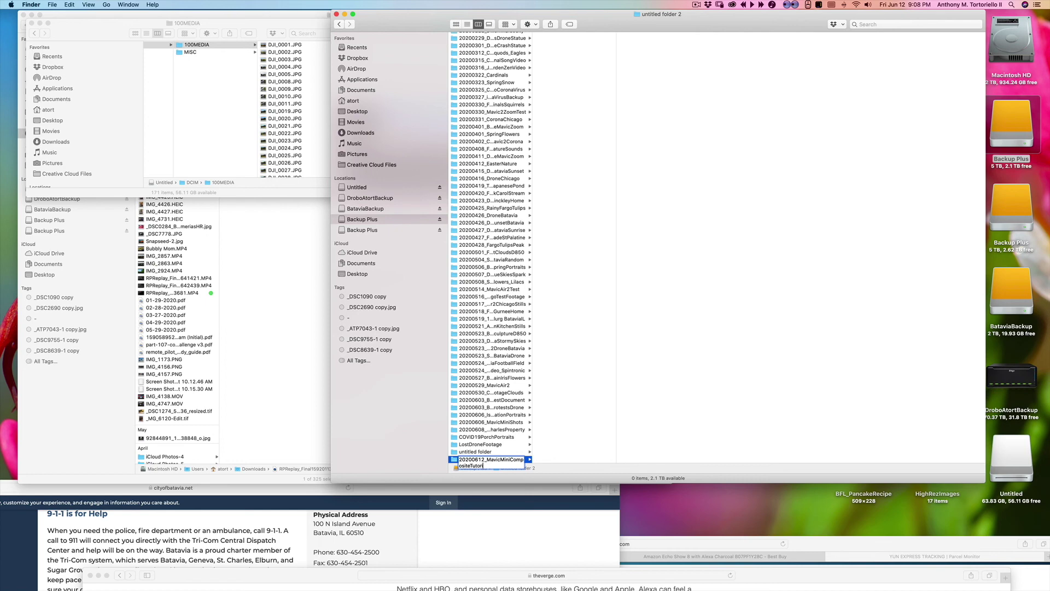
key("Return")
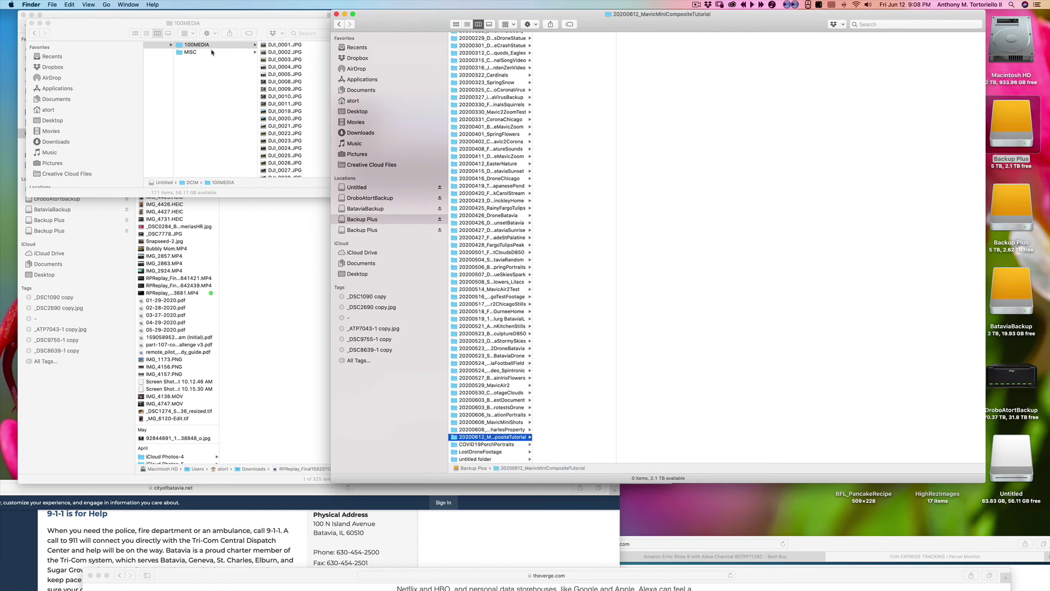
Copy all files from 100MEDIA into the 20200612_MavicMiniCompositeTutorial folder and put the card's window away.
left_click(223, 48)
left_click(280, 61)
key("super+a")
left_click_drag(197, 70, 572, 101)
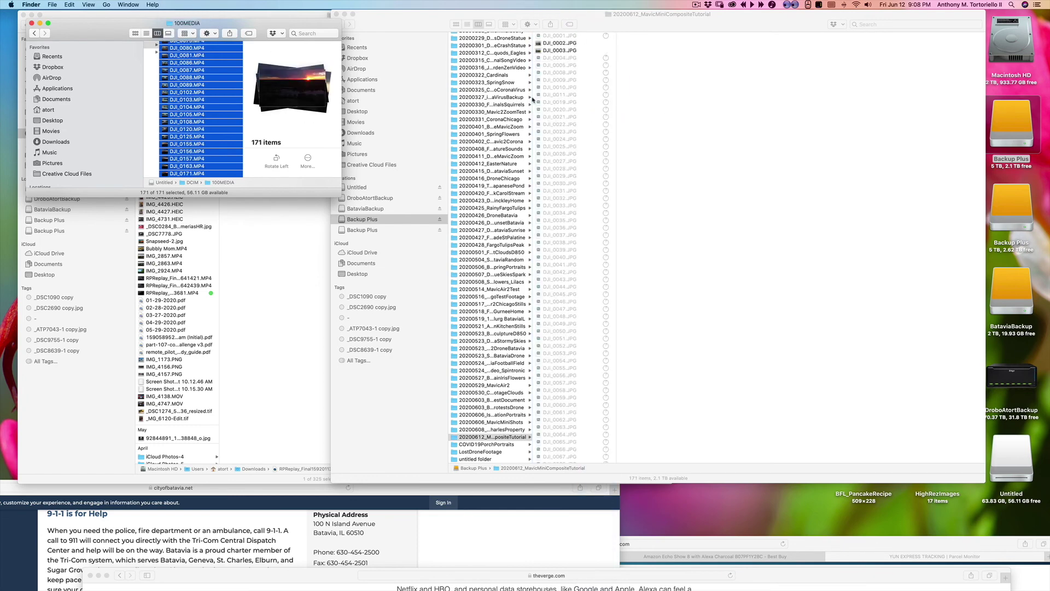
left_click(172, 30)
left_click(39, 23)
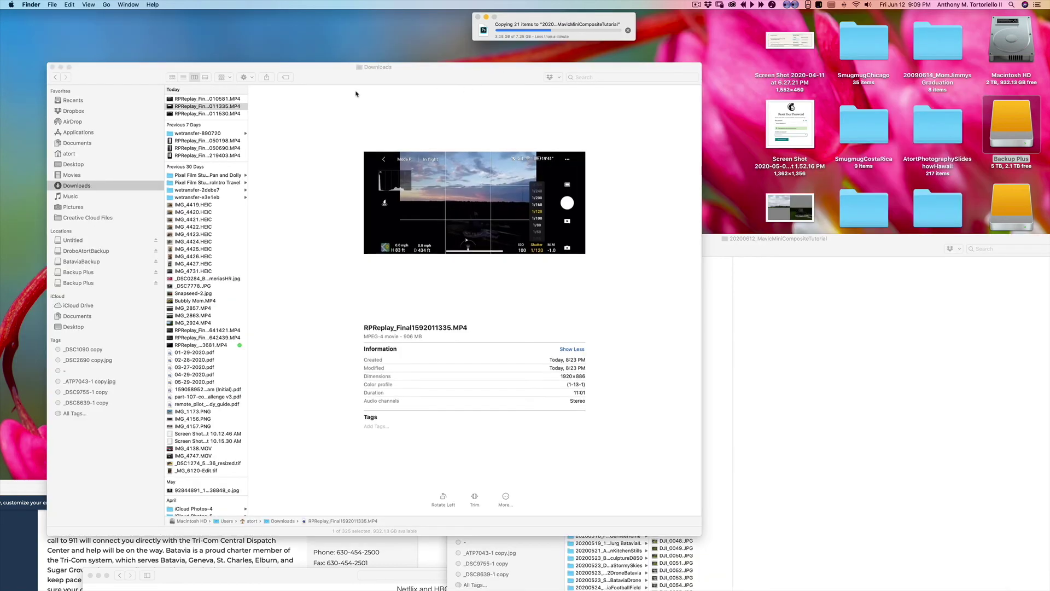
Preview RPReplay_Final1592011335.MP4 from Downloads full screen and examine the exposure settings, playing and pausing the recording.
left_click(171, 107)
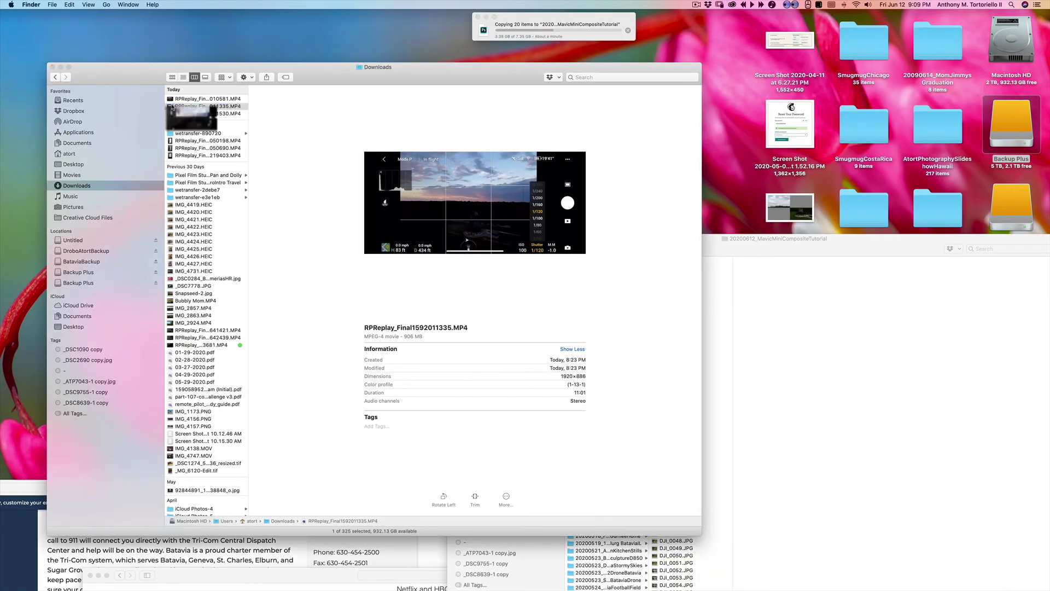
key("space")
key("ctrl+super+f")
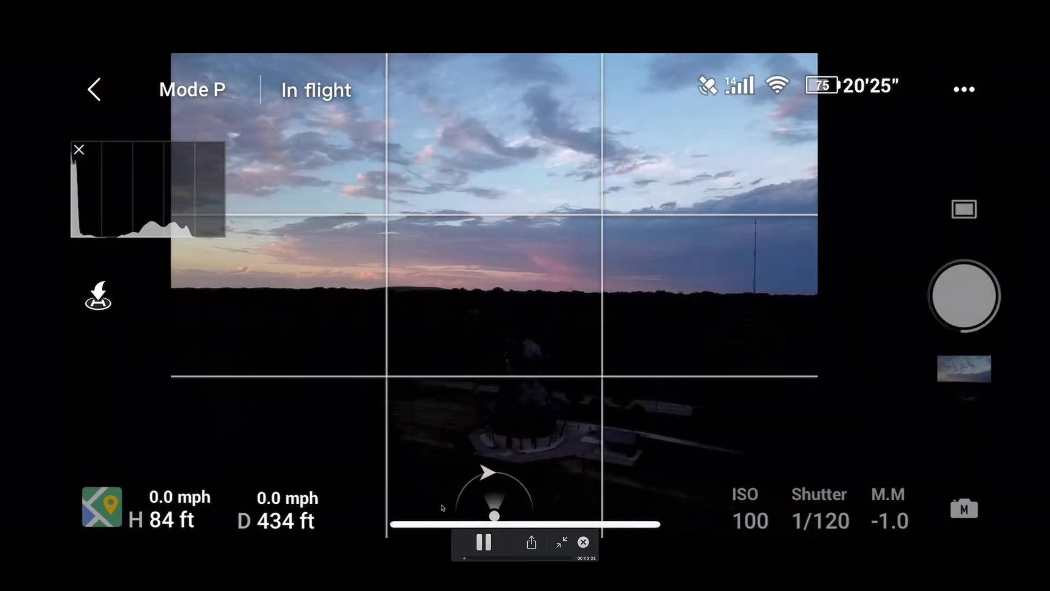
key("space")
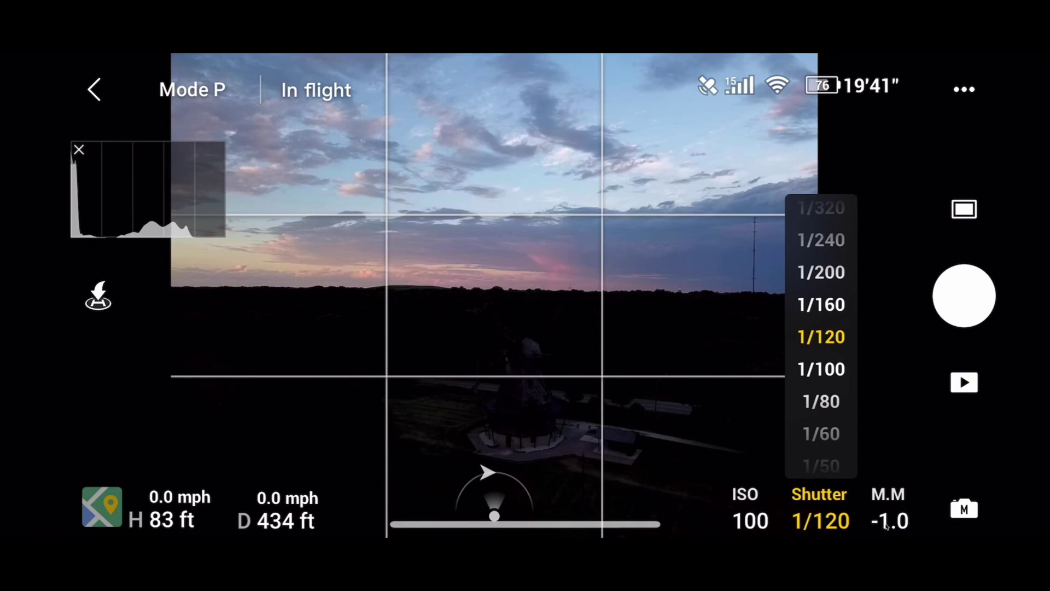
mouse_move(885, 524)
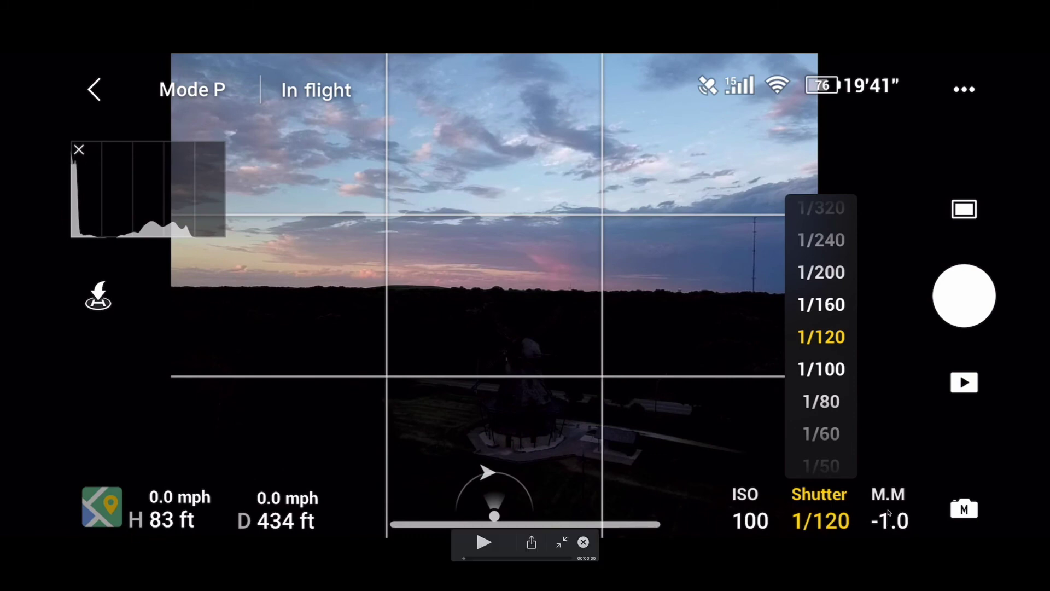
left_click(492, 540)
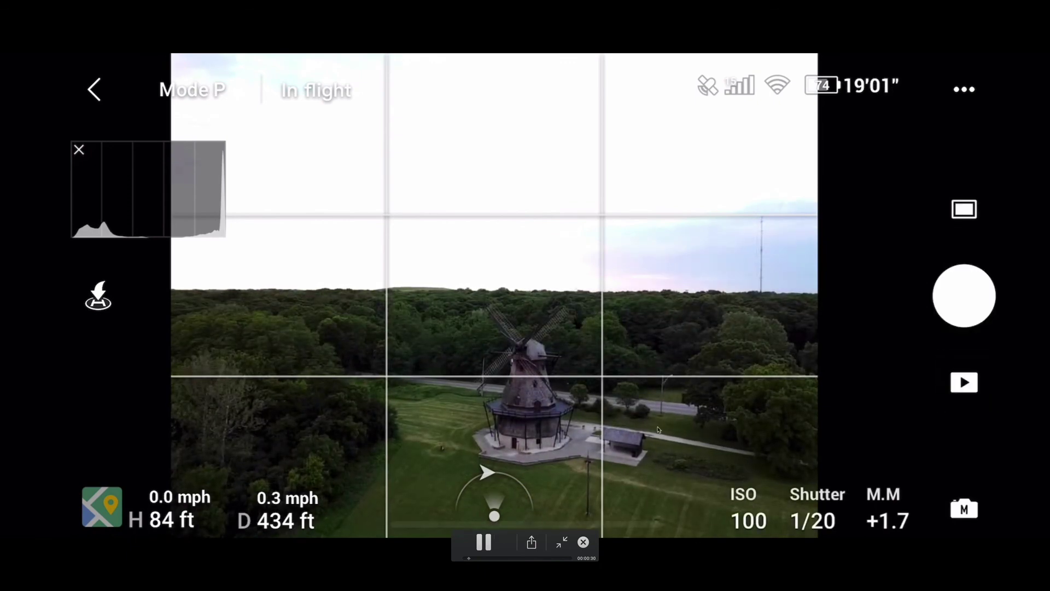
left_click(484, 542)
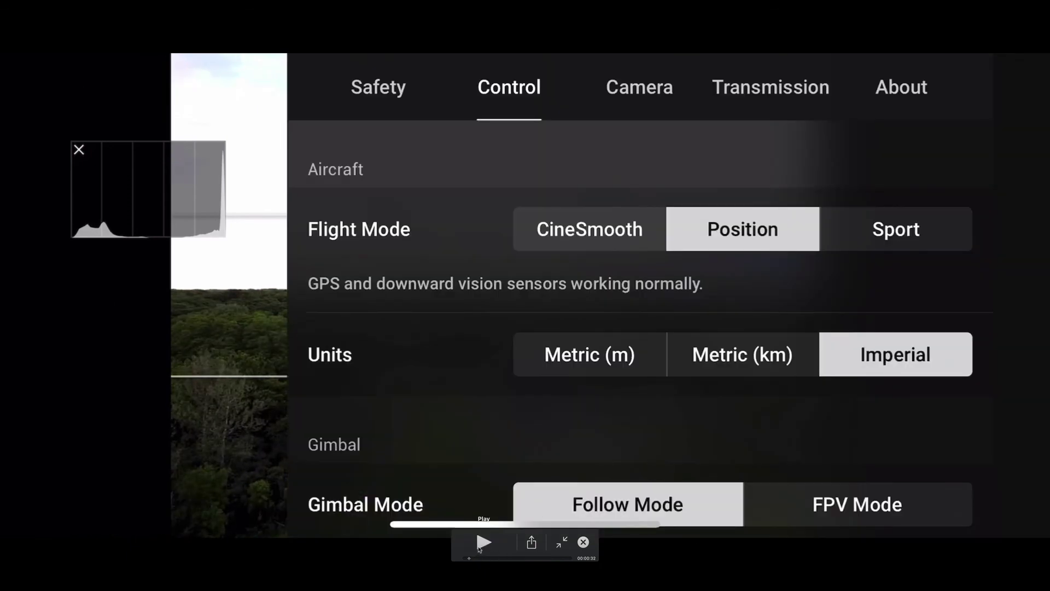
Skip ahead to about 4:40 in the full-screen flight recording, then close its preview.
key("Escape")
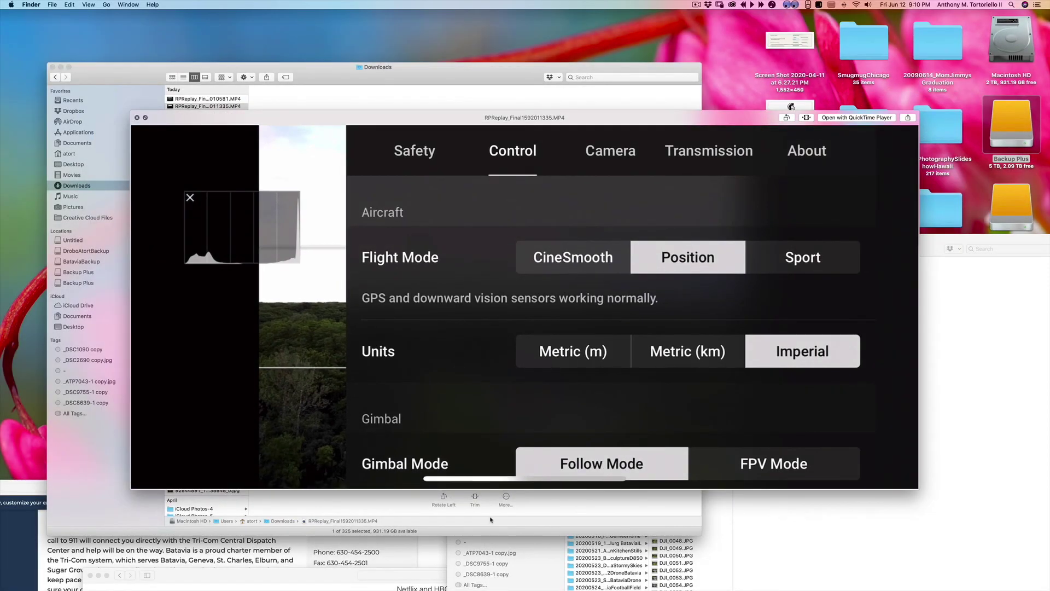
left_click(145, 119)
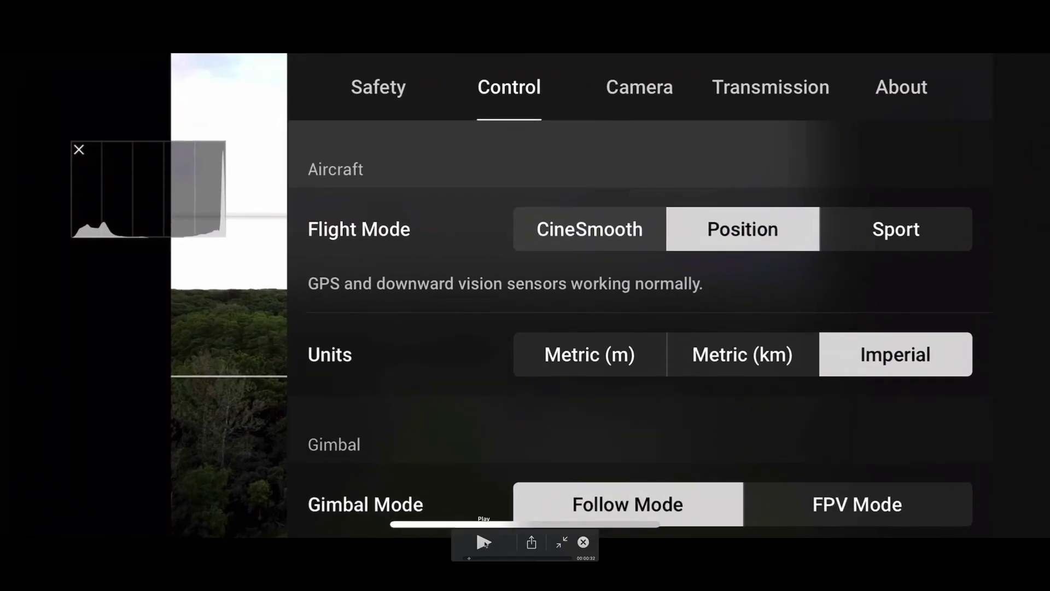
left_click_drag(470, 557, 511, 558)
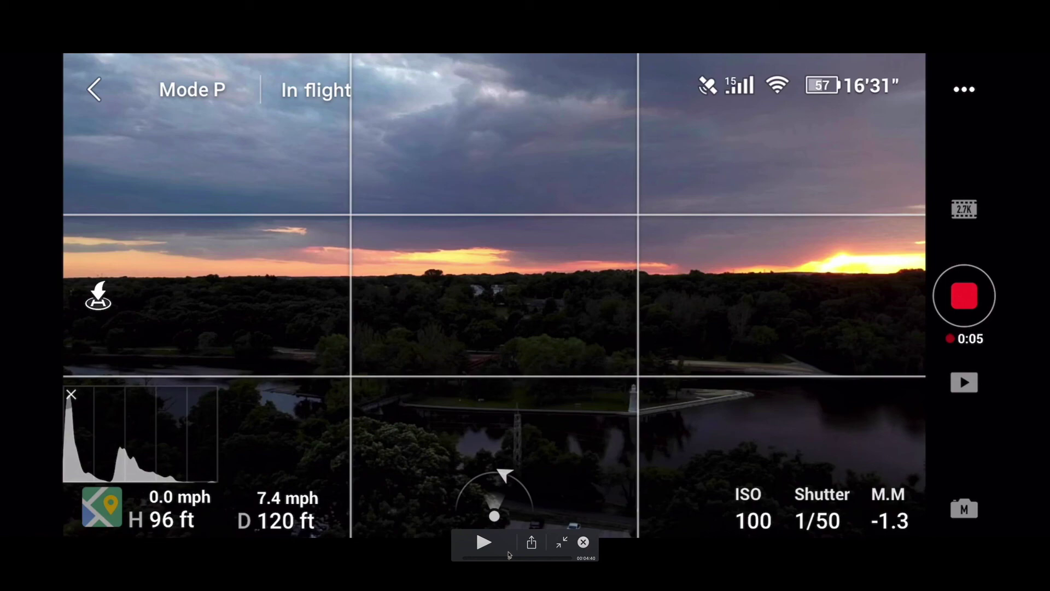
key("Escape")
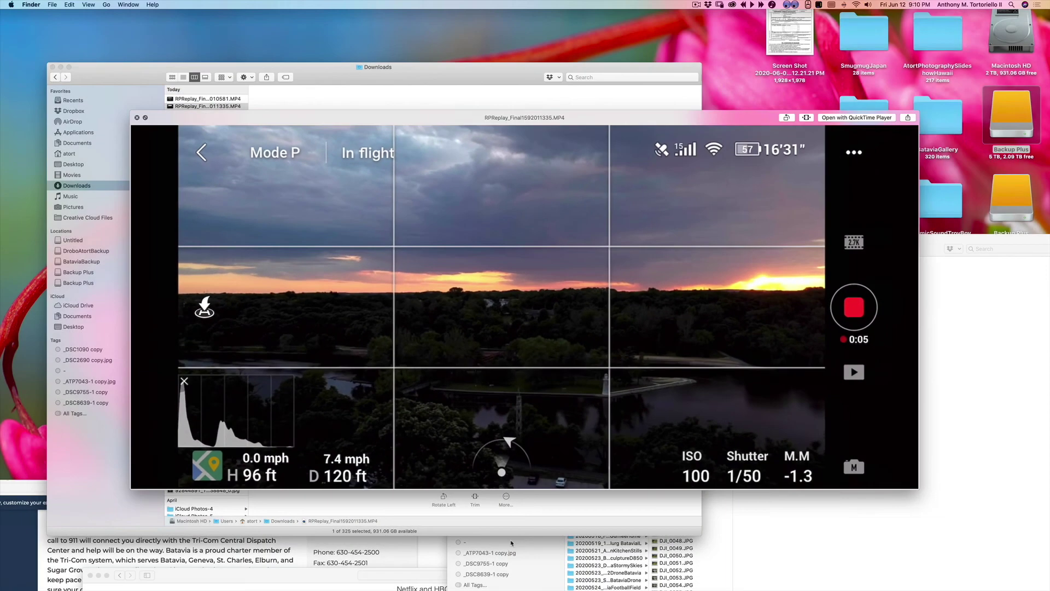
key("super+w")
Eject the Untitled drive and bring the 20200612_MavicMiniCompositeTutorial window forward over the Downloads window.
left_click_drag(482, 67, 419, 24)
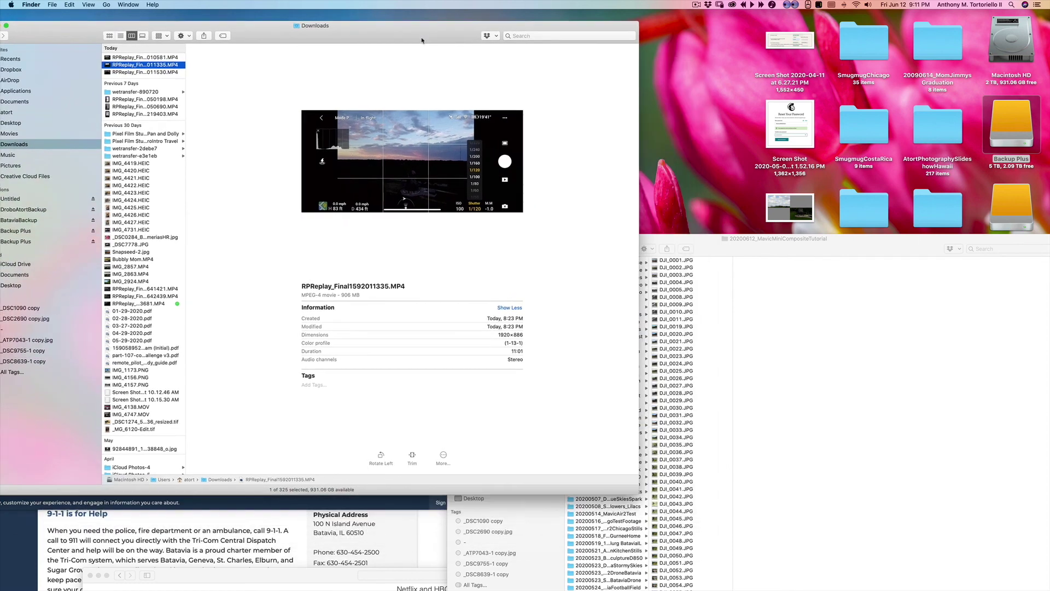
left_click_drag(777, 238, 495, 202)
right_click(1006, 458)
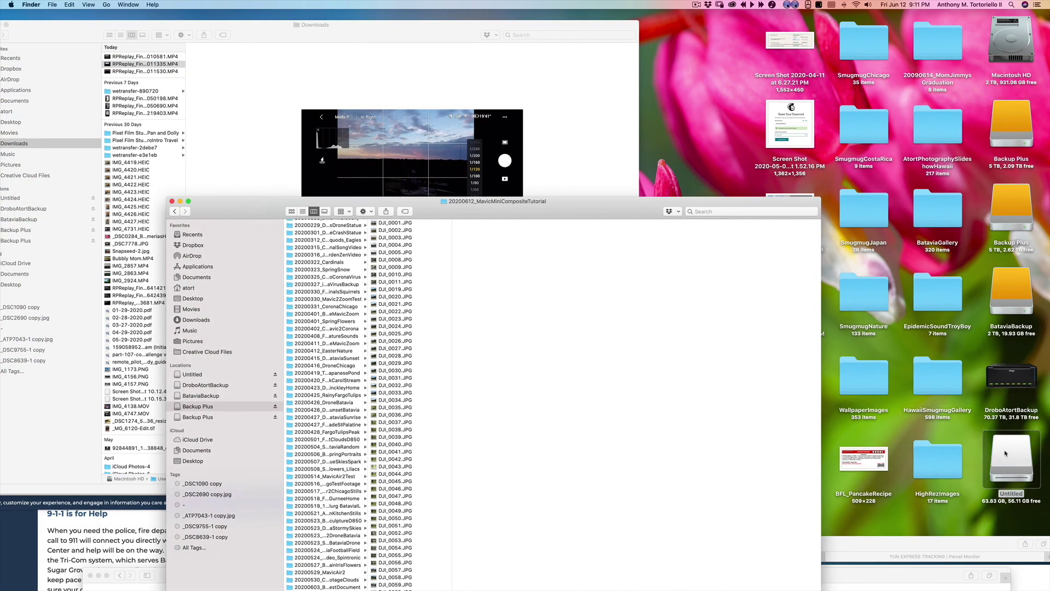
left_click(982, 425)
left_click_drag(449, 202, 271, 11)
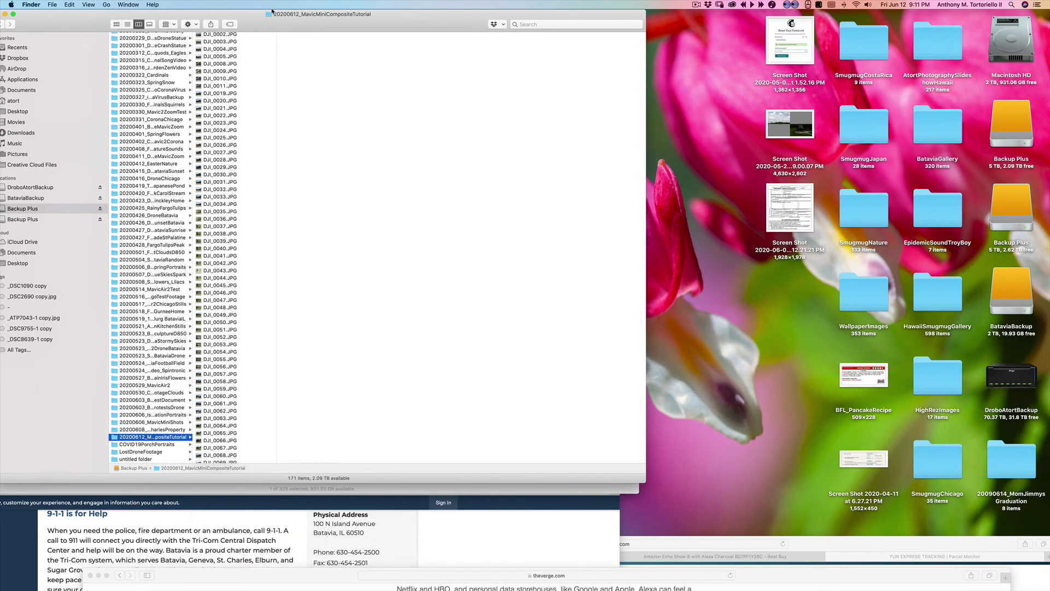
Show the copied files as large icons in an enlarged window, arranged by name.
left_click(116, 24)
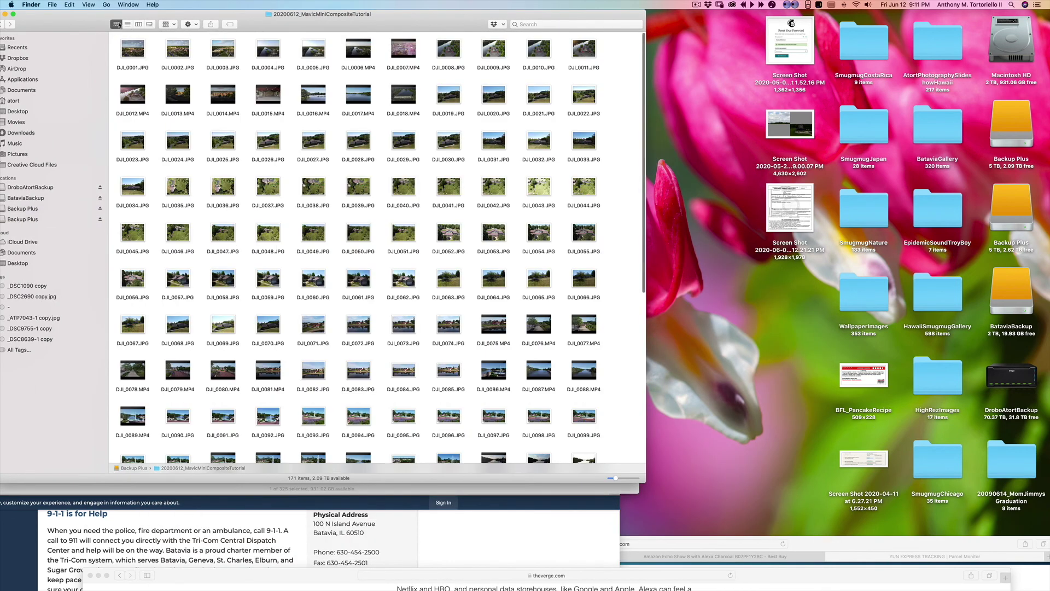
left_click_drag(644, 478, 1031, 586)
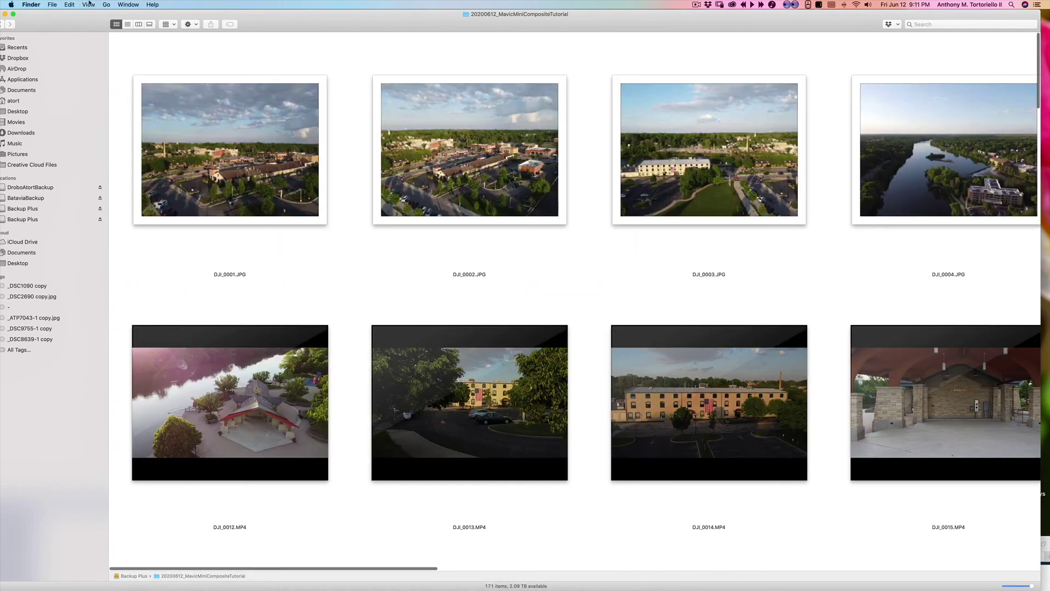
left_click(83, 3)
left_click(195, 82)
left_click(88, 4)
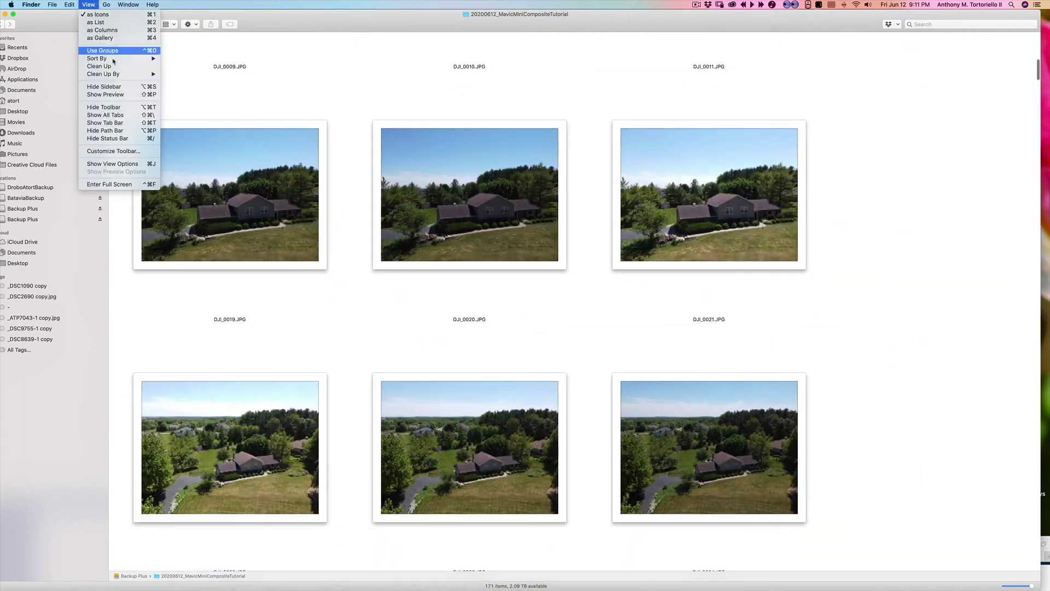
left_click(202, 83)
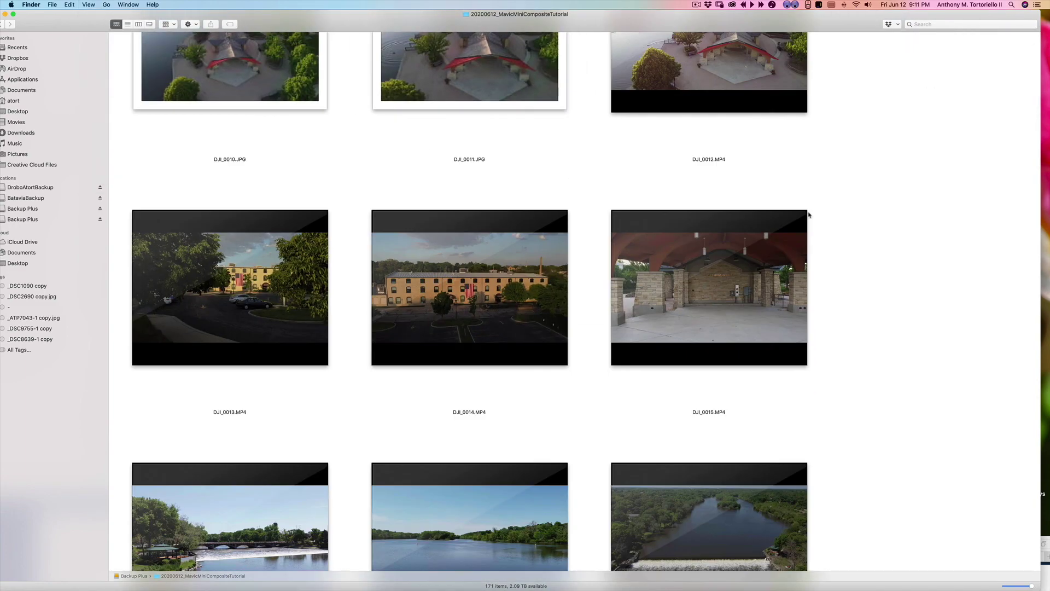
Find the windmill sunset shots in the folder and preview DJI_0138.JPG.
scroll(809, 214, "down", 5)
left_click_drag(1038, 110, 1010, 448)
left_click(705, 270)
key("space")
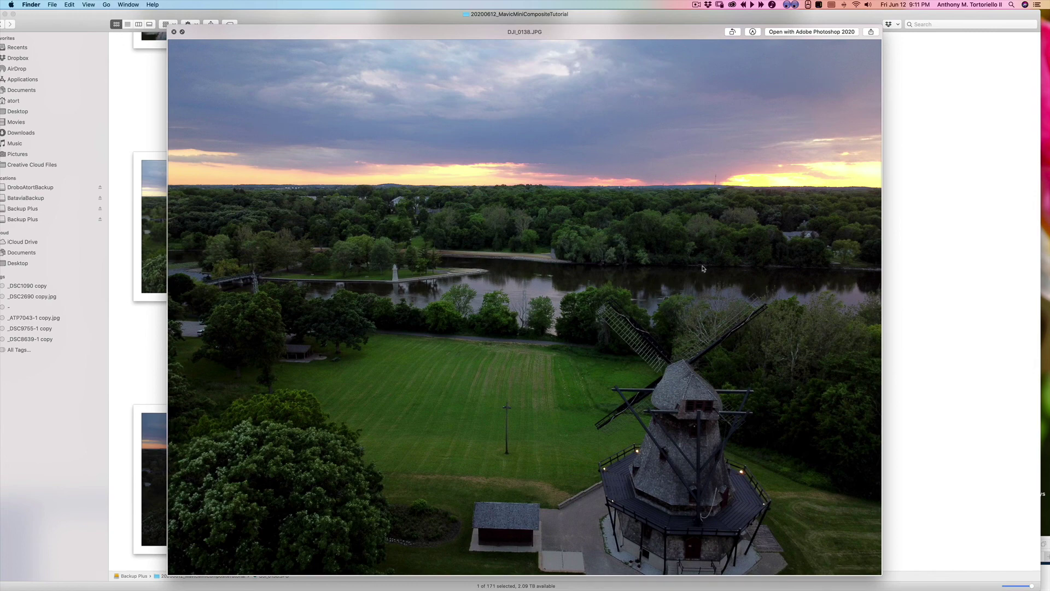
key("space")
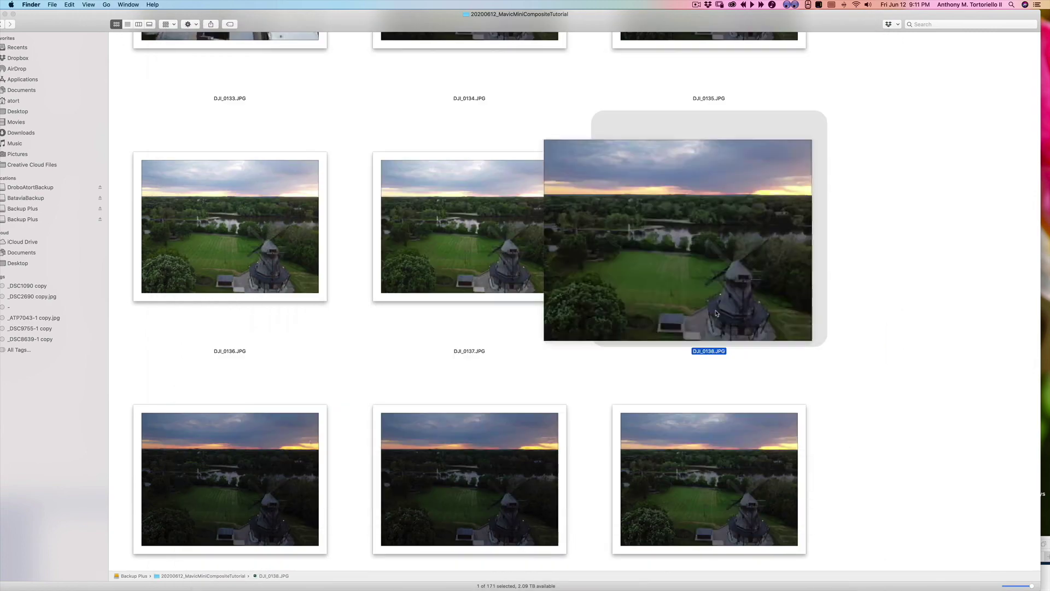
Browse the later windmill exposures and preview DJI_0149.JPG and DJI_0148.JPG.
scroll(638, 363, "down", 5)
scroll(666, 371, "down", 5)
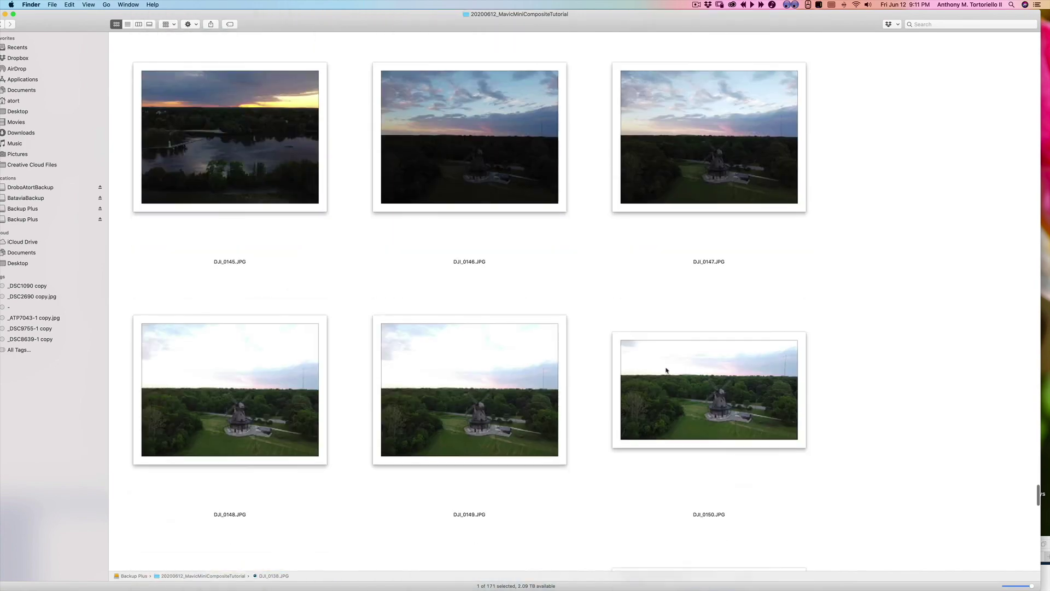
scroll(668, 370, "up", 8)
scroll(669, 371, "down", 2)
scroll(702, 398, "down", 6)
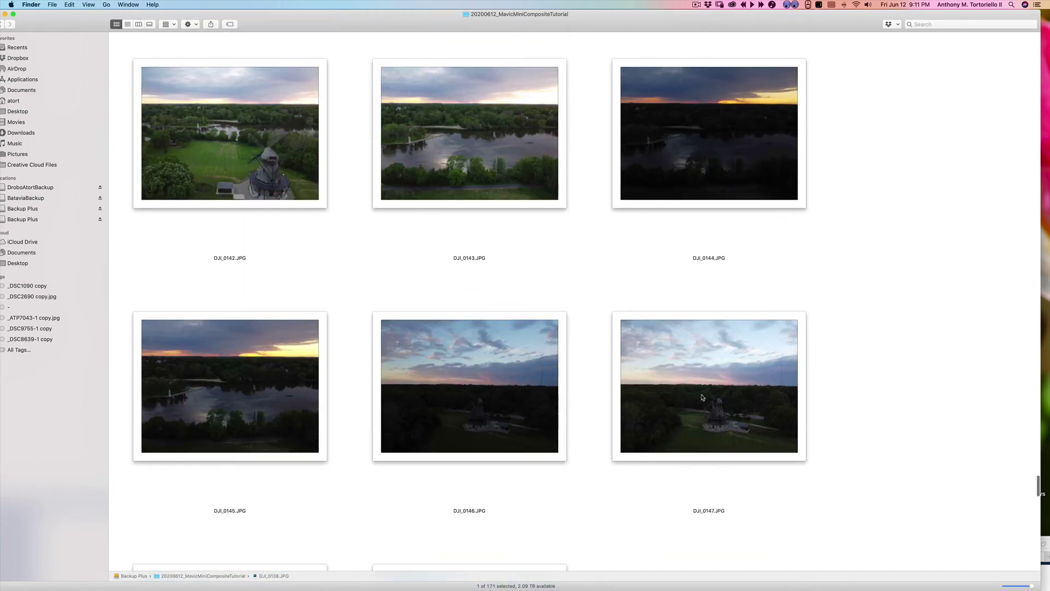
left_click(702, 388)
scroll(703, 387, "down", 9)
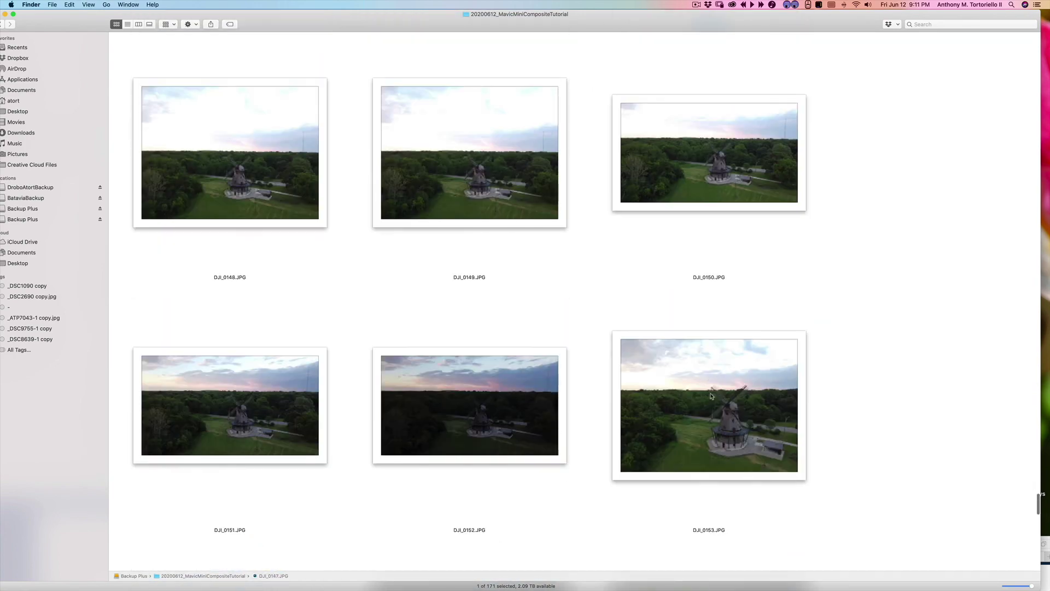
left_click(481, 187)
key("space")
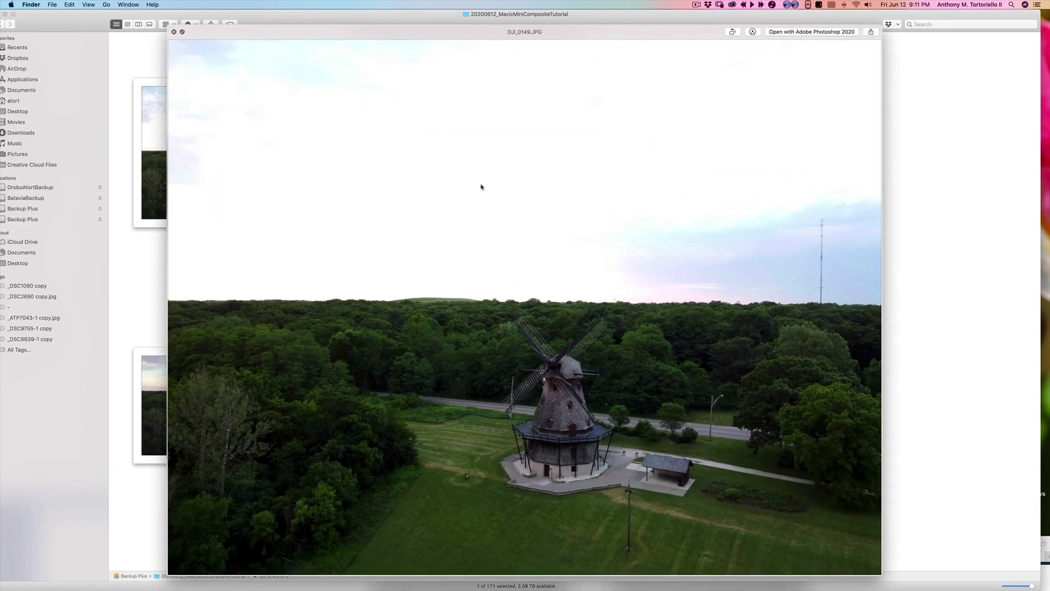
key("Left")
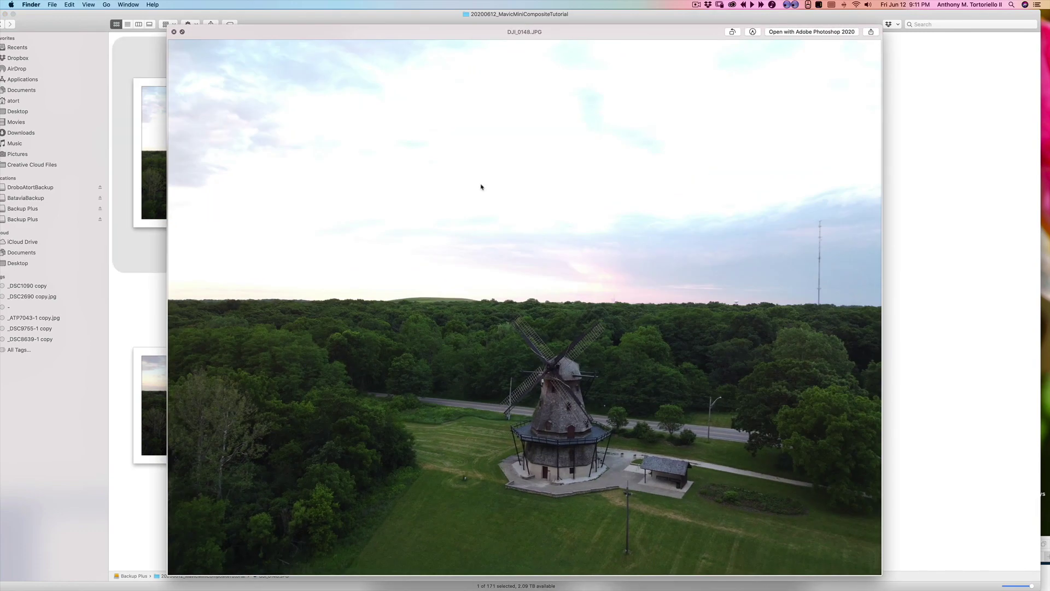
key("space")
Preview DJI_0147.JPG and compare its sky and foreground exposure with DJI_0146.JPG.
scroll(517, 187, "up", 5)
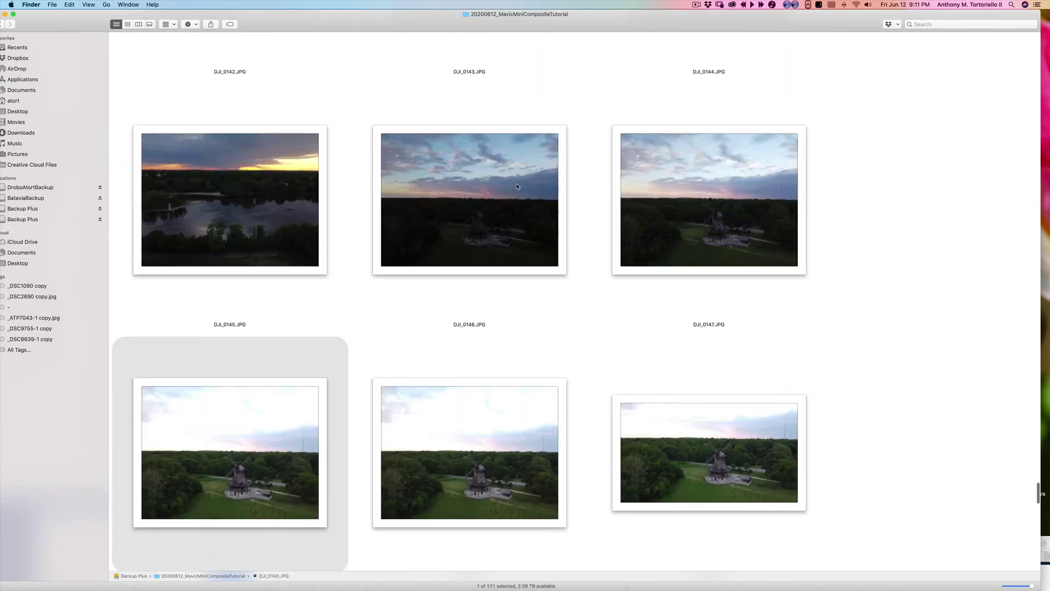
left_click(709, 200)
key("space")
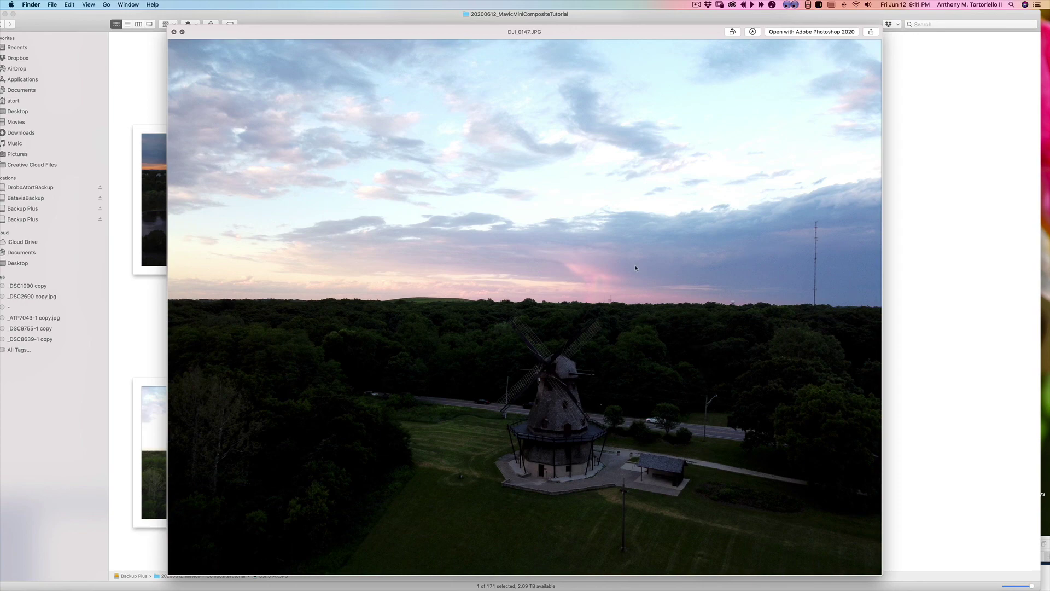
key("Left")
key("Right")
key("Left")
key("Right")
key("Left")
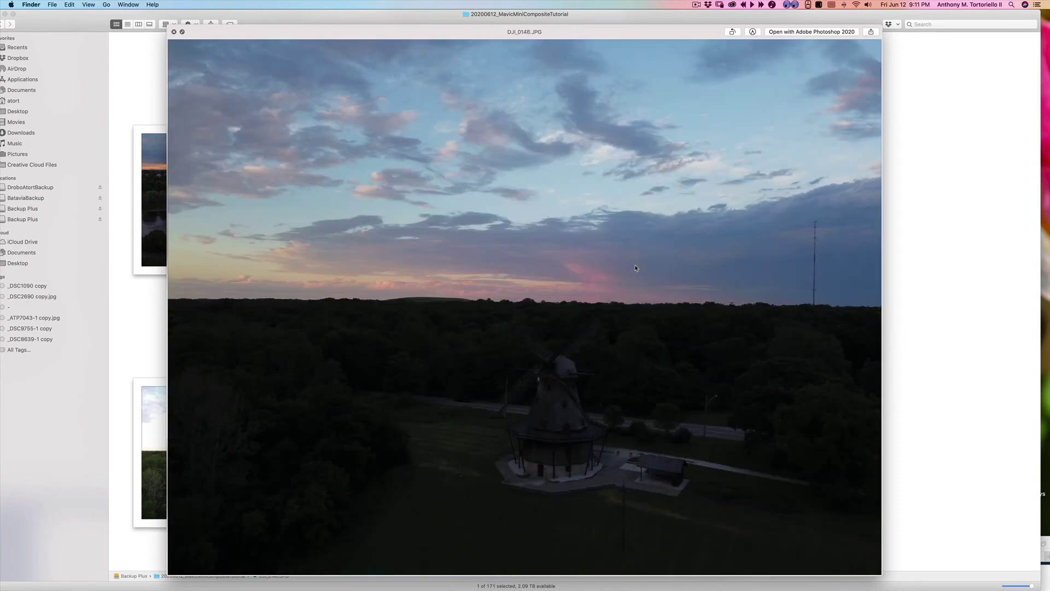
Alternate between the DJI_0147.JPG and DJI_0146.JPG previews to compare their windmill exposures.
key("Right")
key("Left")
key("Right")
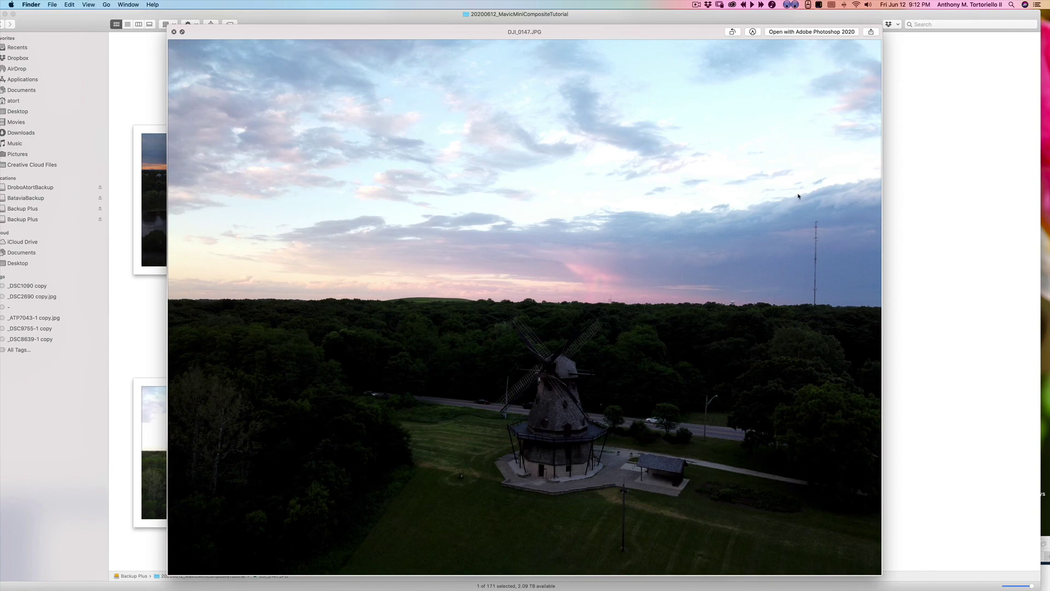
key("Left")
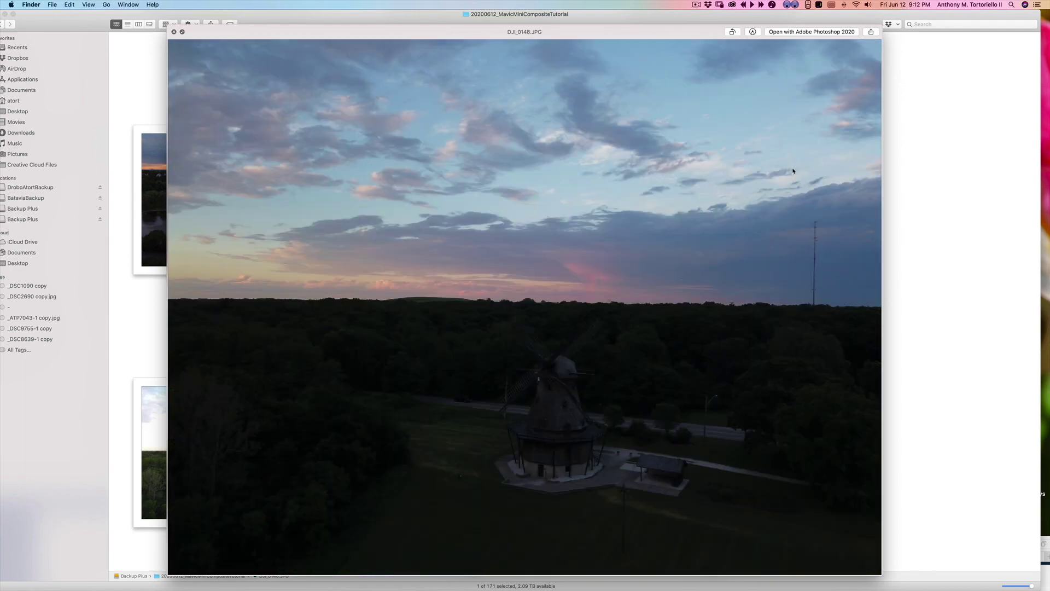
Preview DJI_0150.JPG, then preview DJI_0147.JPG and DJI_0146.JPG again as candidate sky exposures.
key("Down")
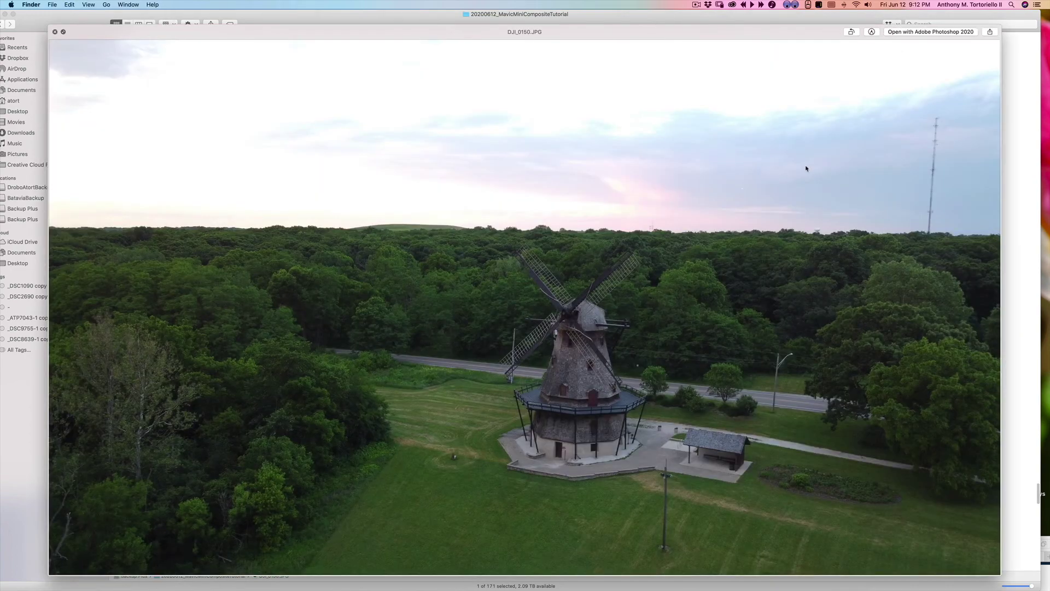
key("space")
left_click(724, 184)
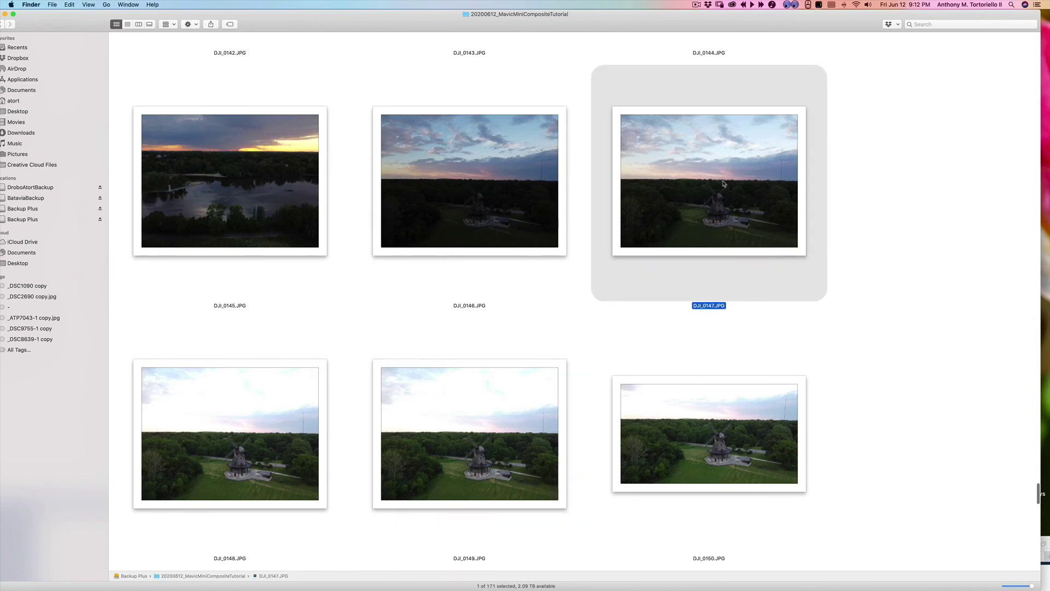
key("space")
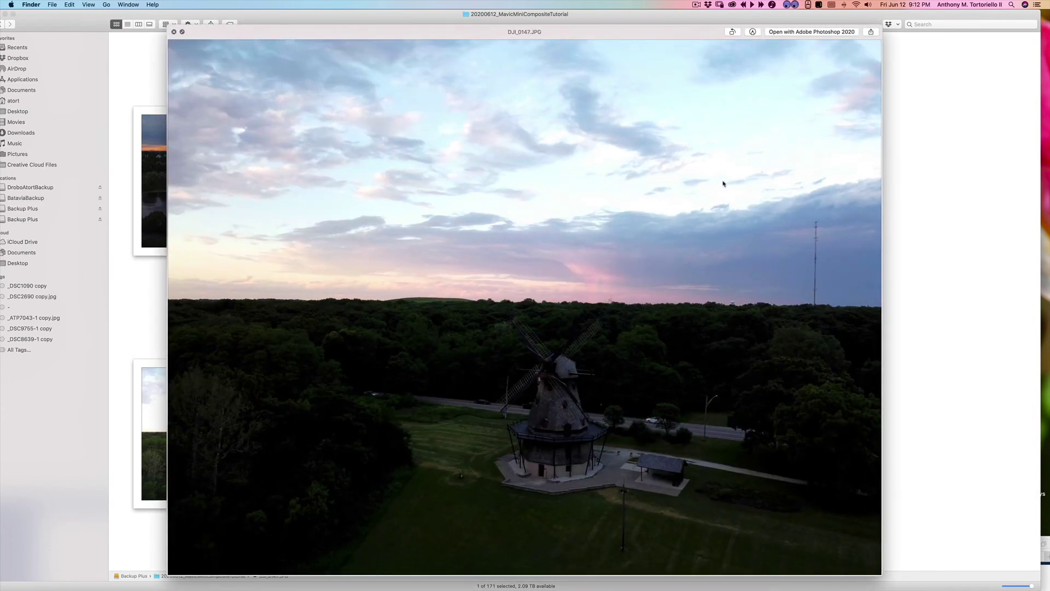
key("space")
left_click(389, 374)
left_click(417, 215)
key("space")
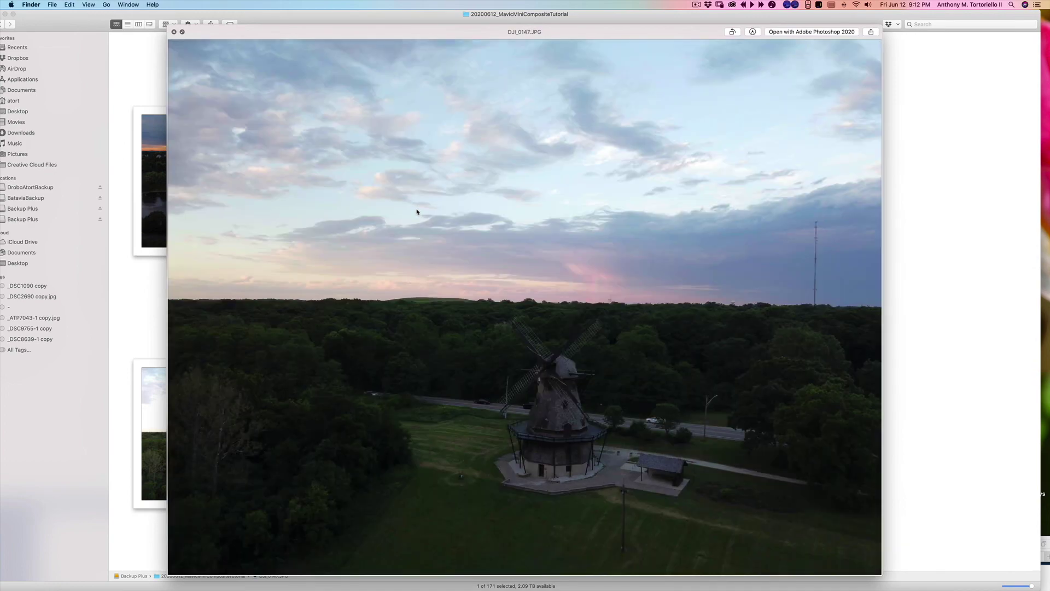
Preview DJI_0148.JPG and compare its brighter foreground with DJI_0149.JPG.
key("space")
left_click(236, 440)
key("space")
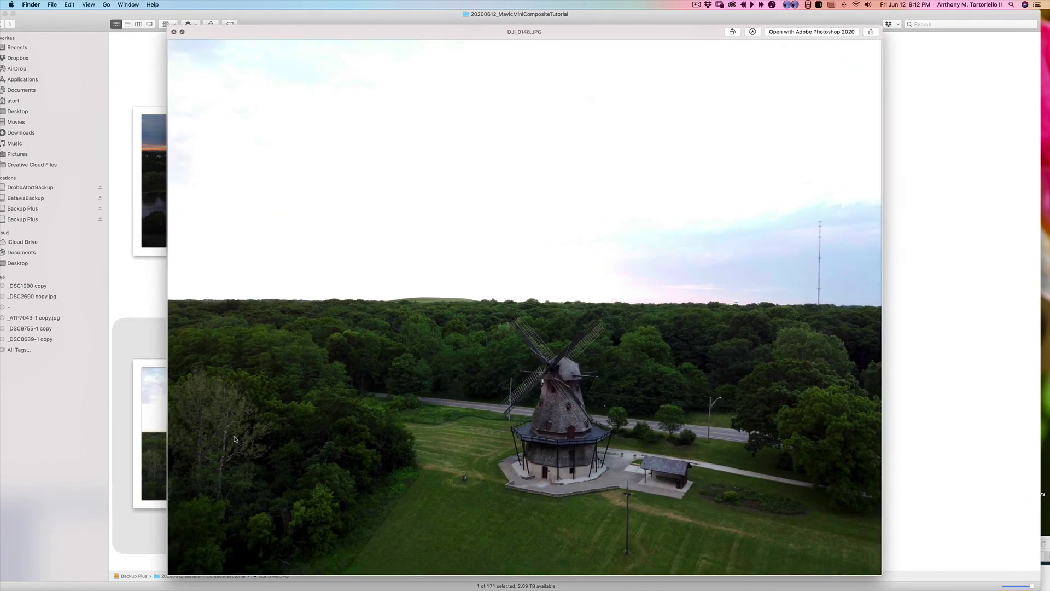
key("Right")
key("Left")
key("Right")
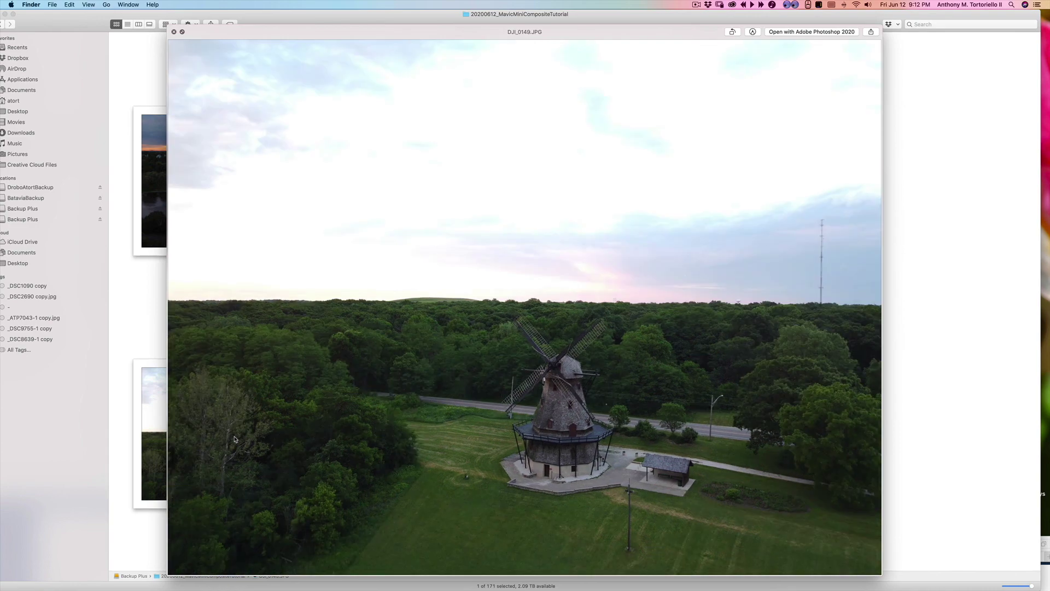
key("Left")
key("space")
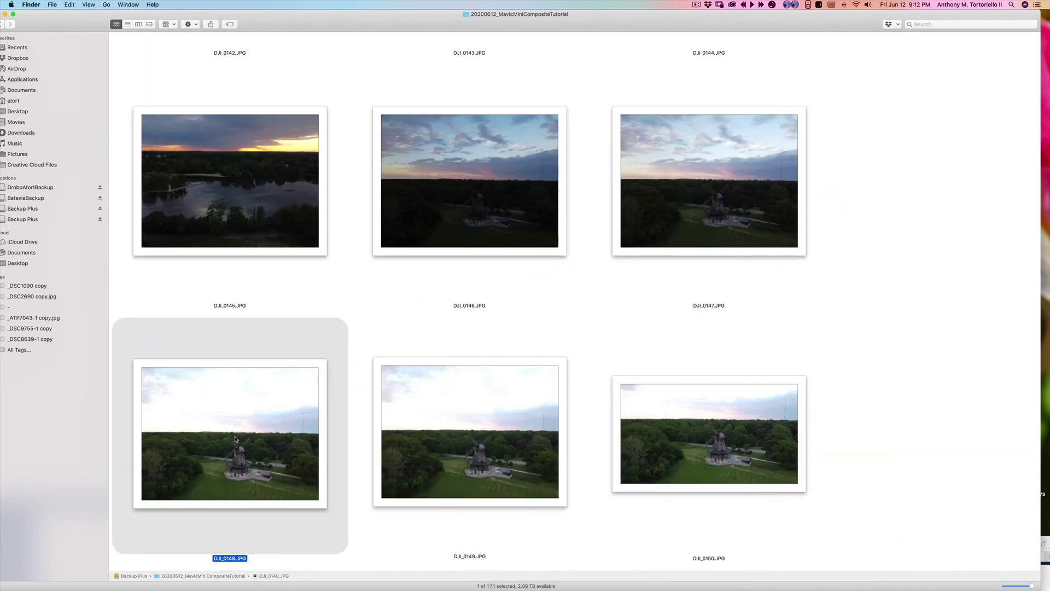
Select DJI_0146.JPG, DJI_0147.JPG and DJI_0148.JPG together and open them in Adobe Photoshop 2020.
left_click(510, 192, "super")
left_click(651, 195, "super")
left_click_drag(466, 184, 168, 573)
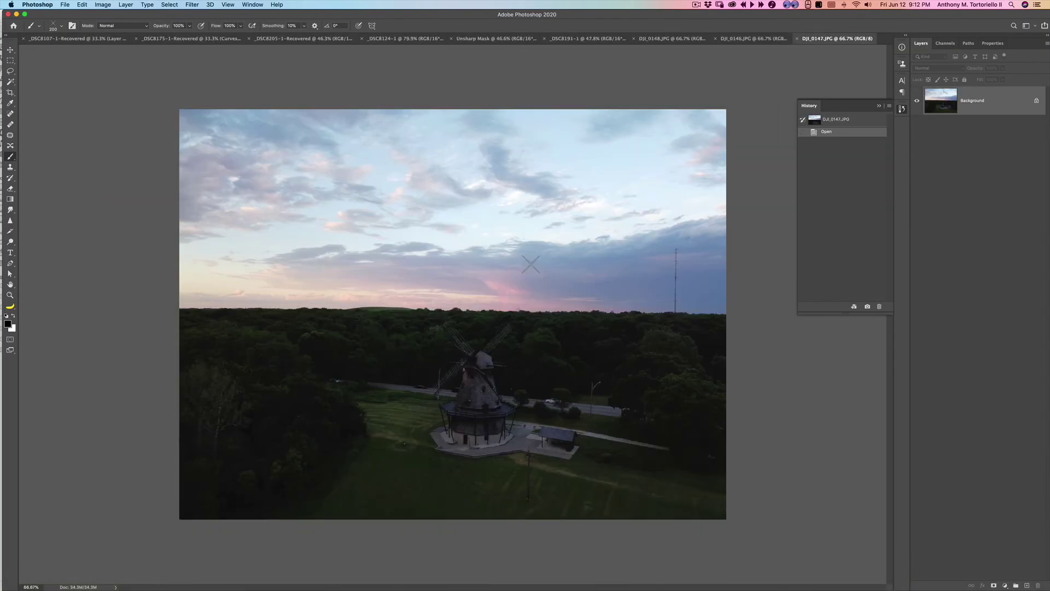
Undo the test brush mark on the sky of DJI_0147.JPG and set the brush to the Soft Round preset at 600 px.
left_click(380, 207)
key("bracketright")
key("bracketright")
key("bracketright")
key("bracketright")
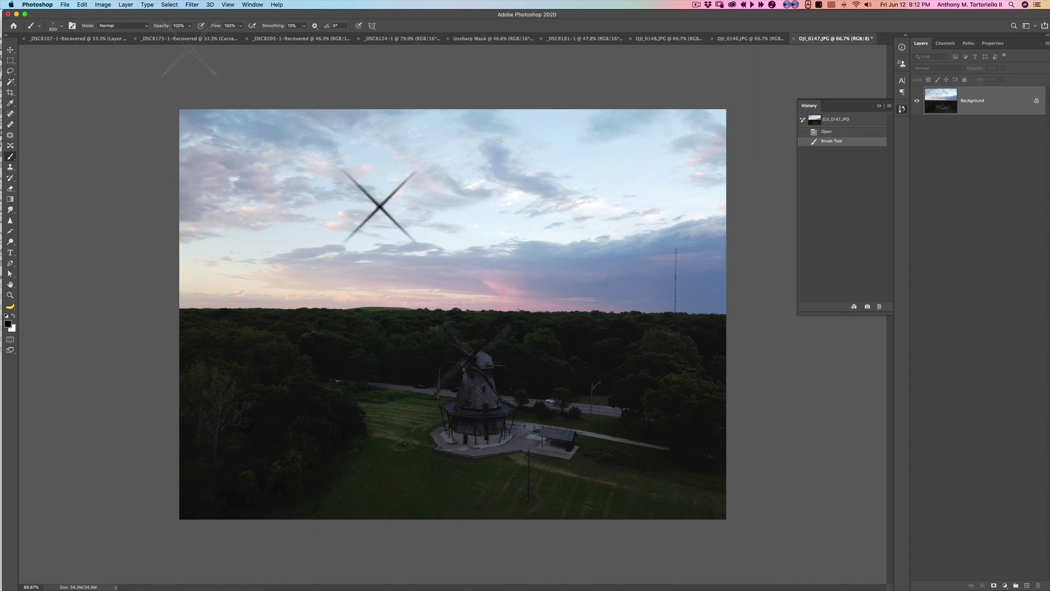
key("super+z")
left_click(62, 26)
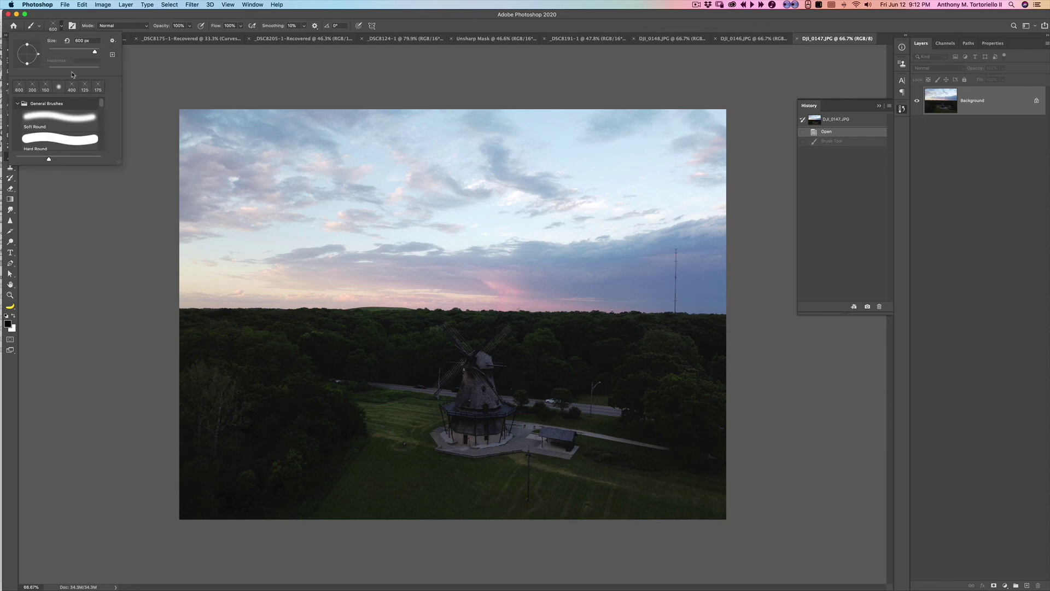
double_click(71, 116)
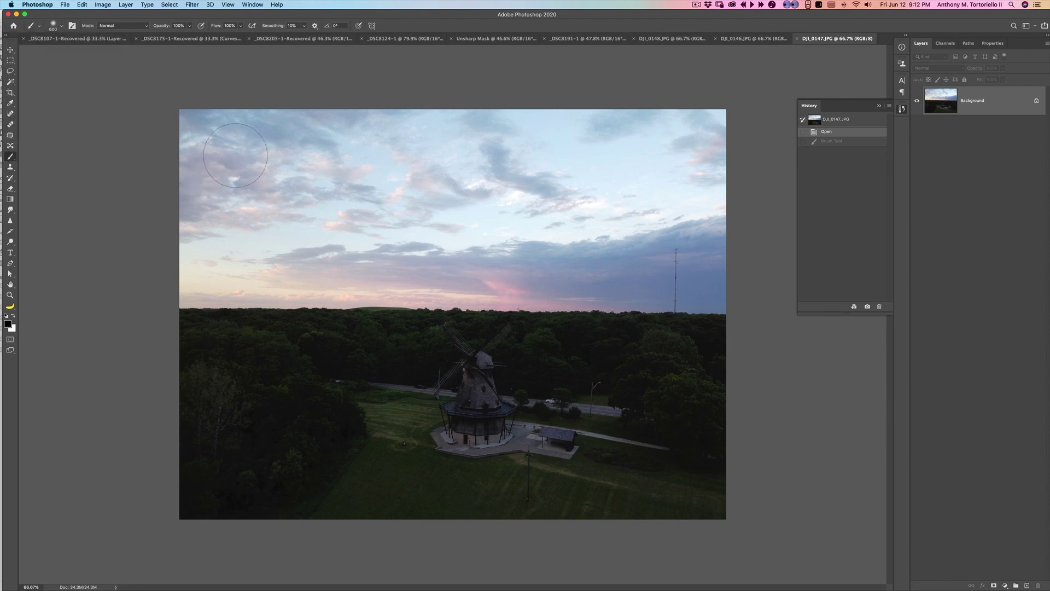
Review the open DJI_0146.JPG, DJI_0148.JPG and DJI_0147.JPG documents, looking closely at the windmill in DJI_0148.JPG.
left_click(753, 41)
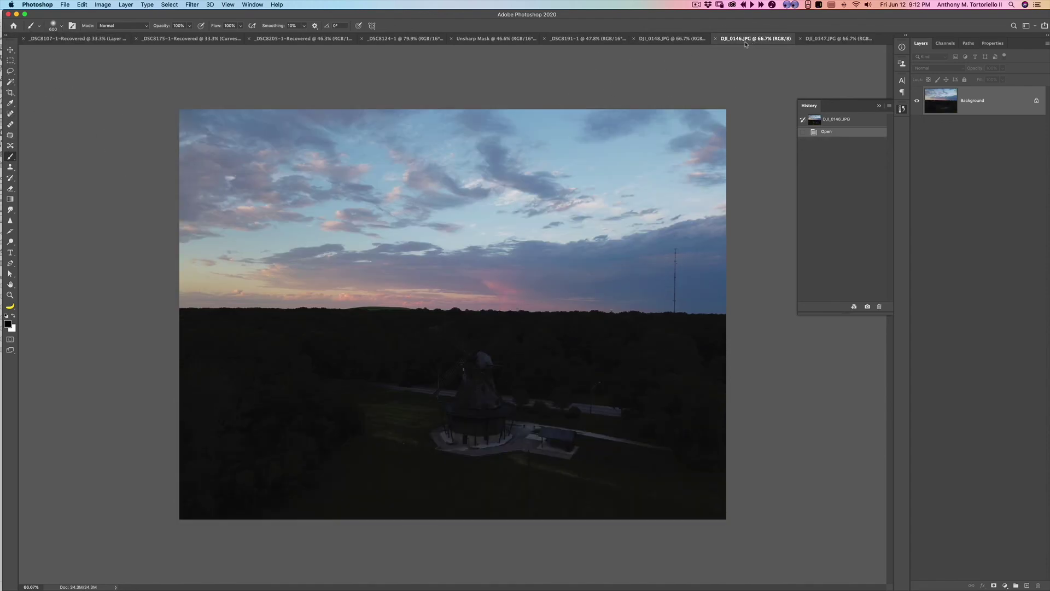
left_click(692, 41)
key("z")
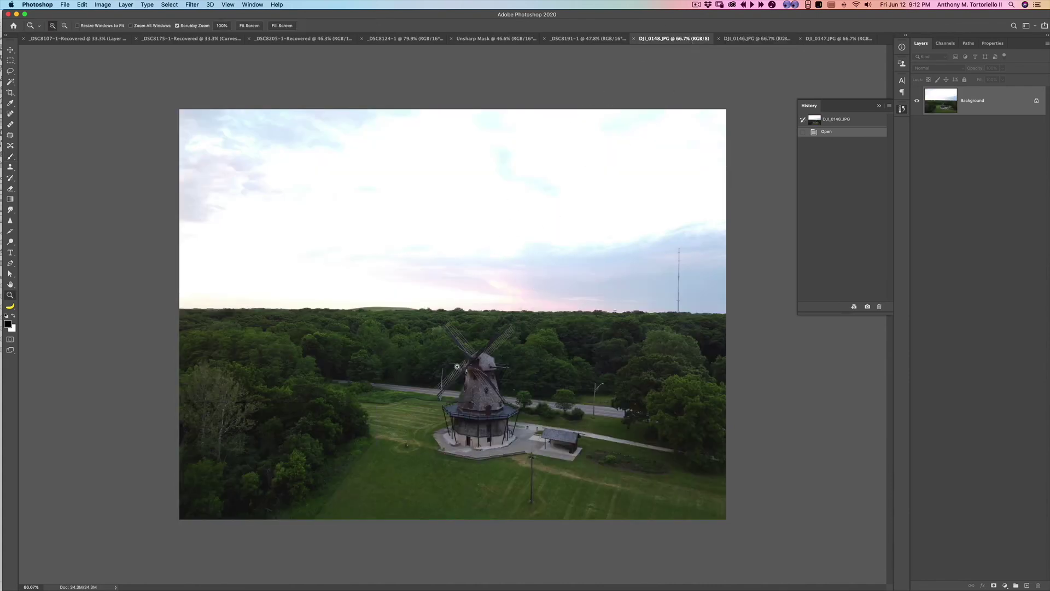
left_click(458, 368)
left_click(466, 371)
left_click(470, 373, "alt")
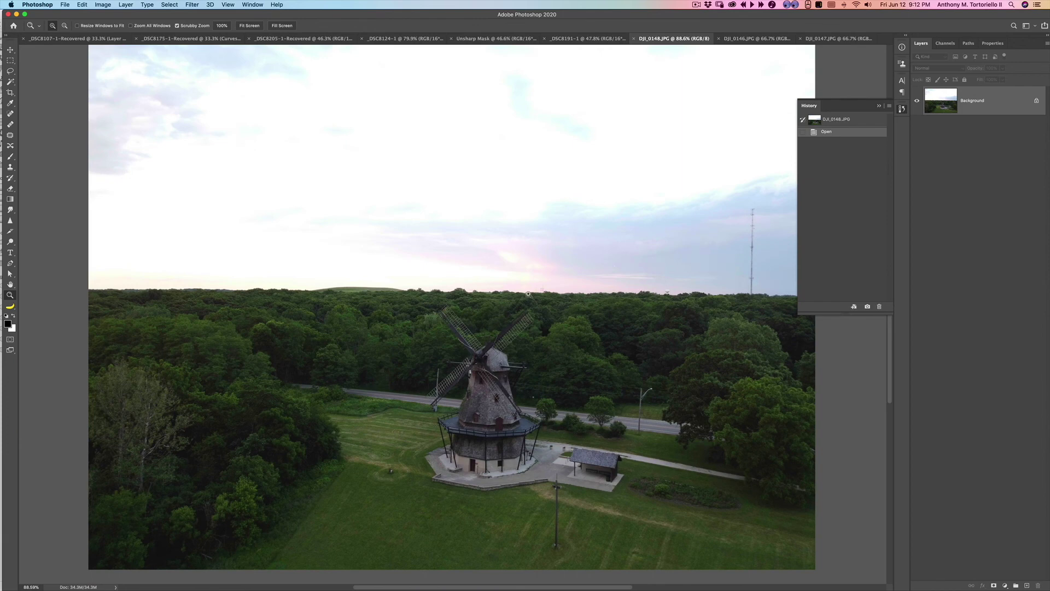
left_click(752, 38)
left_click(836, 40)
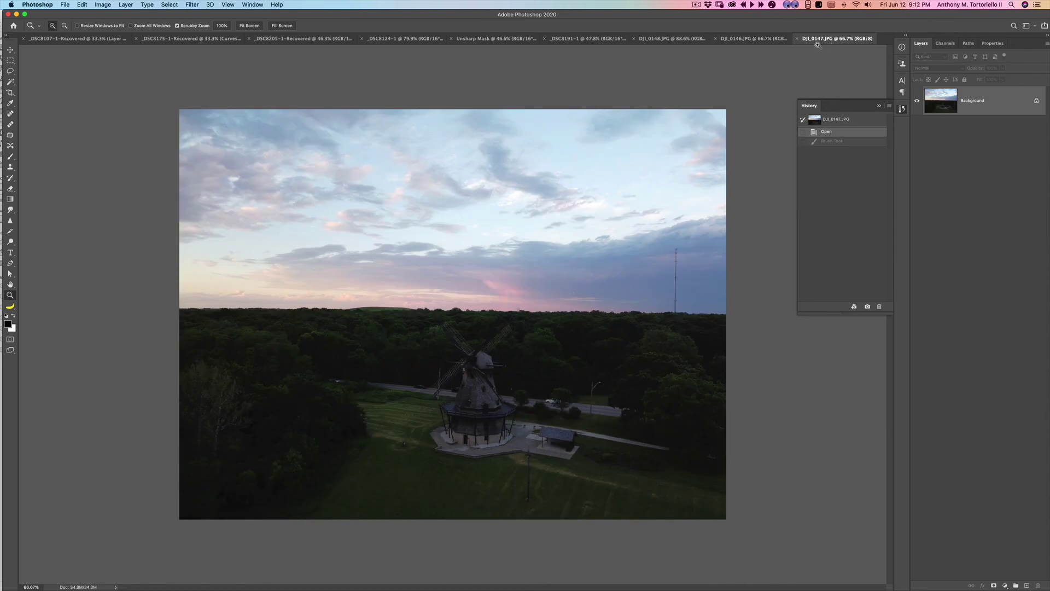
Check the installed Photoshop version in the program's about information and close it.
key("v")
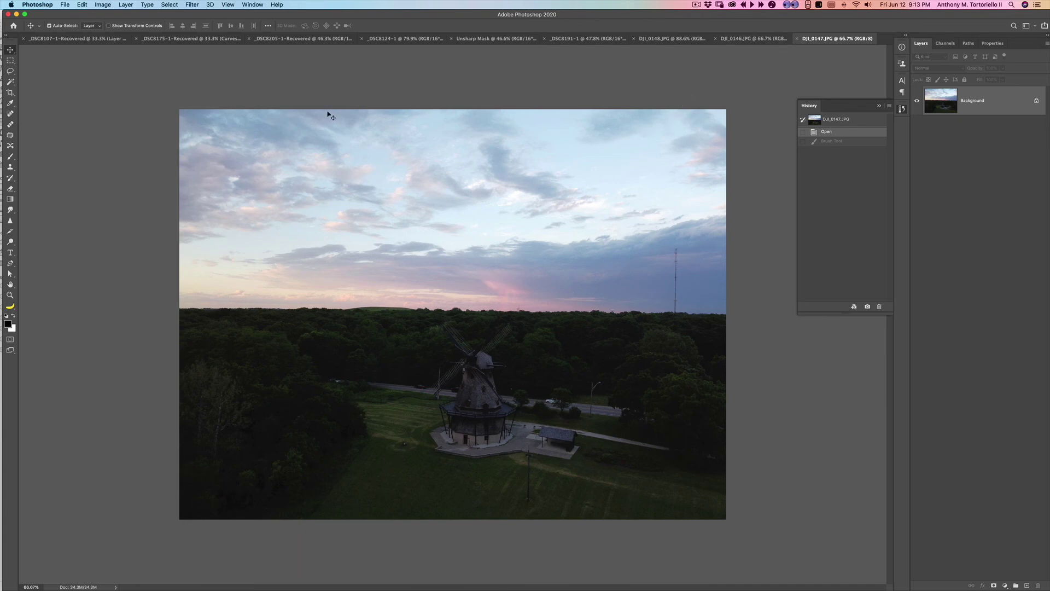
left_click(11, 5)
left_click(25, 13)
left_click(413, 135)
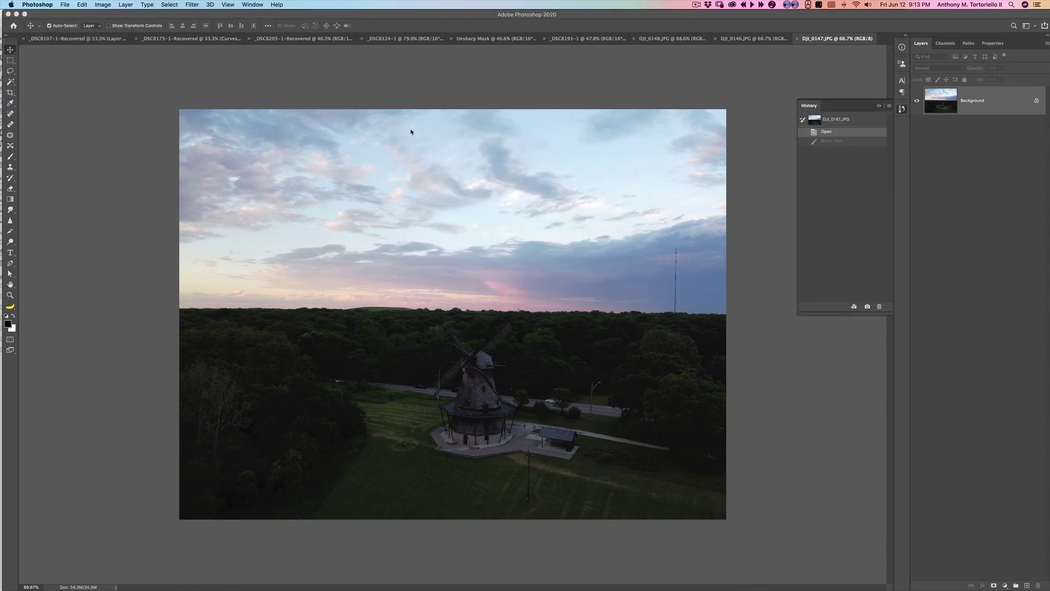
left_click(37, 5)
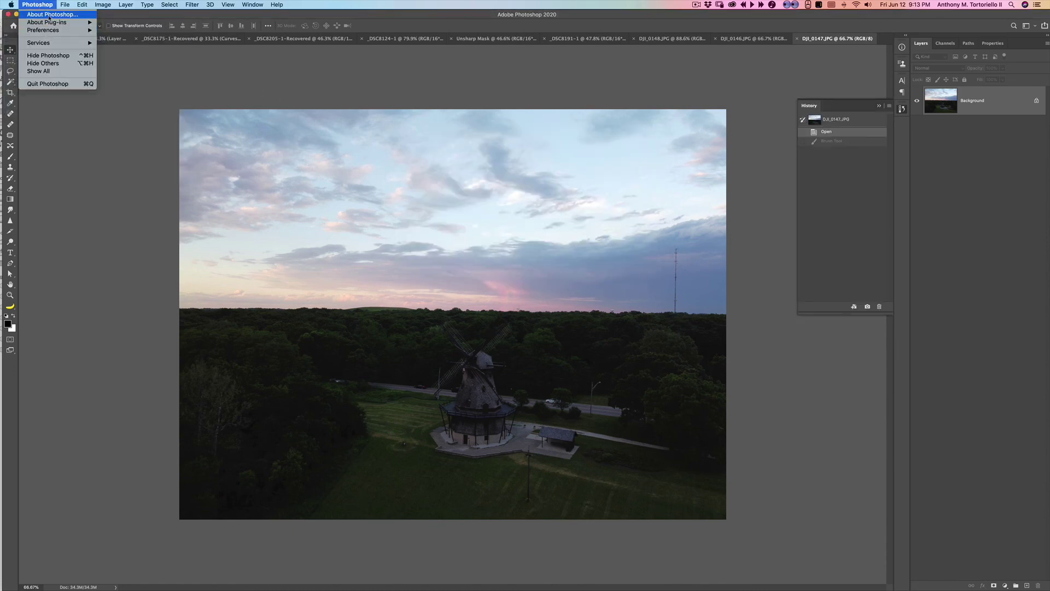
left_click(52, 14)
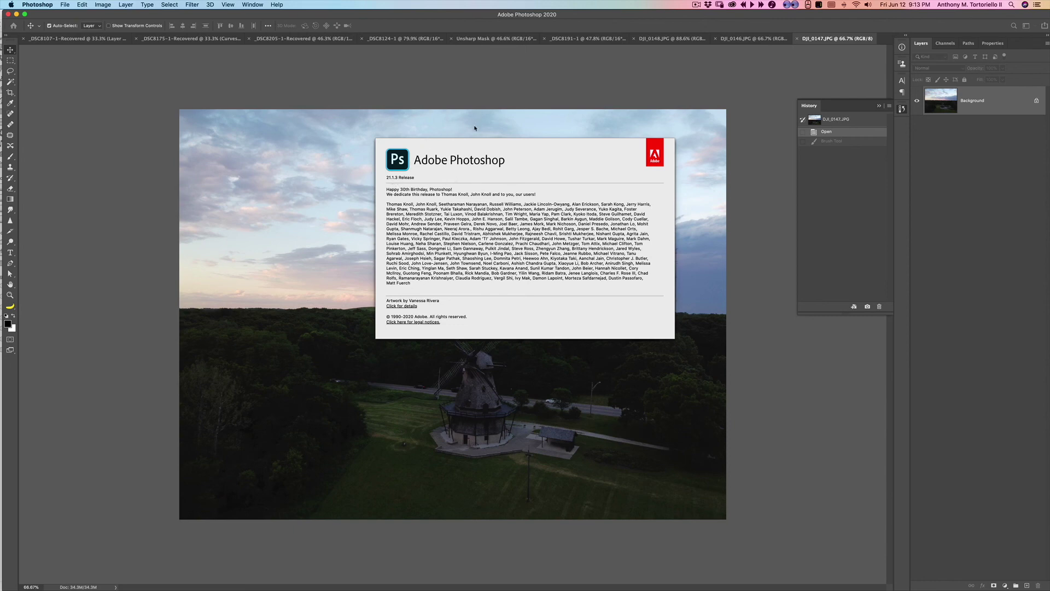
left_click(667, 184)
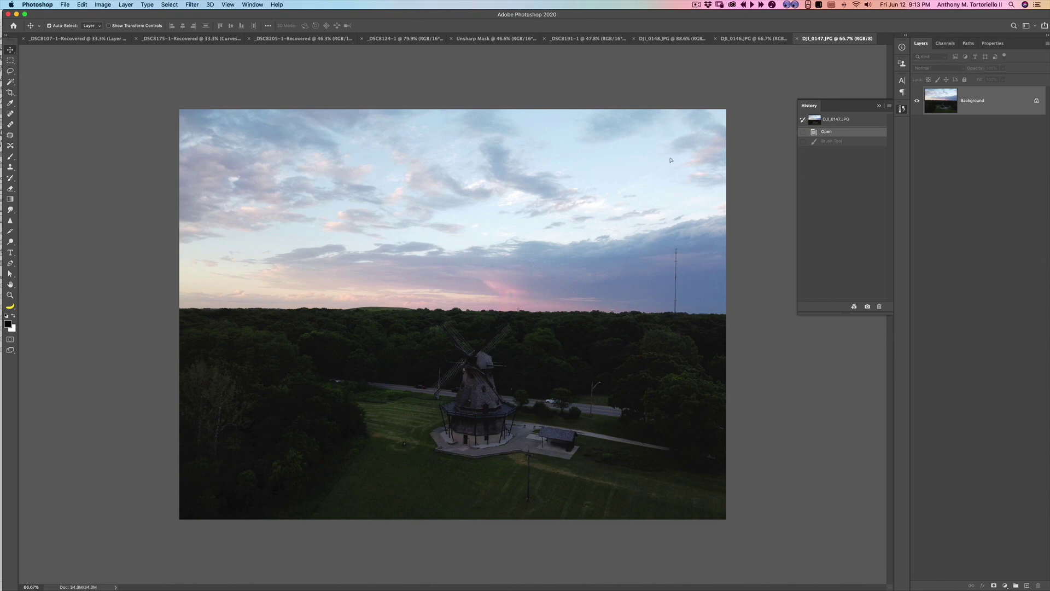
Move the darker DJI_0147.JPG image into the DJI_0148.JPG document as a new layer above the Background.
left_click(685, 38)
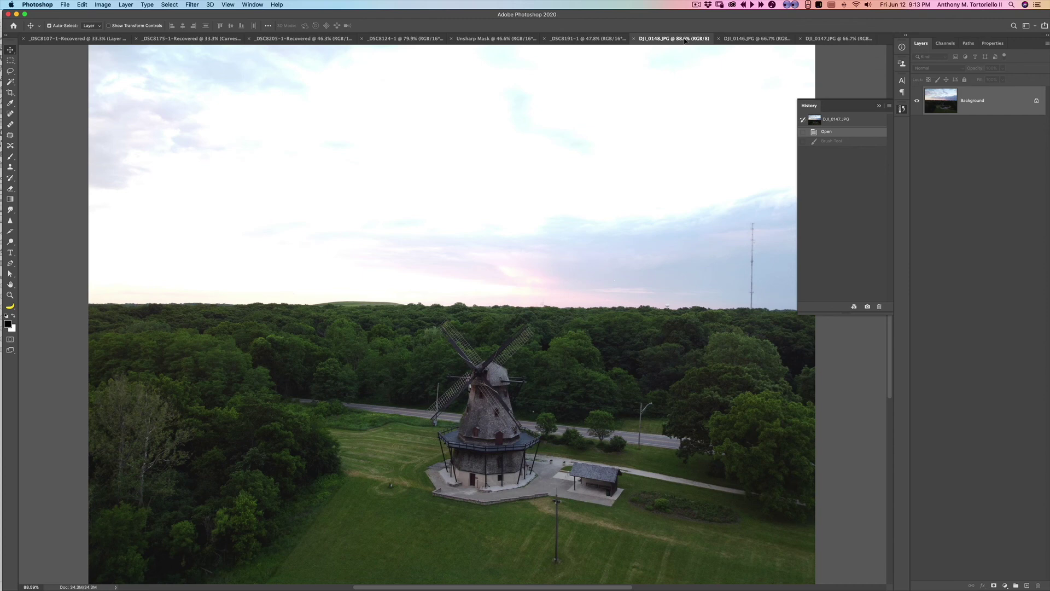
left_click(804, 39)
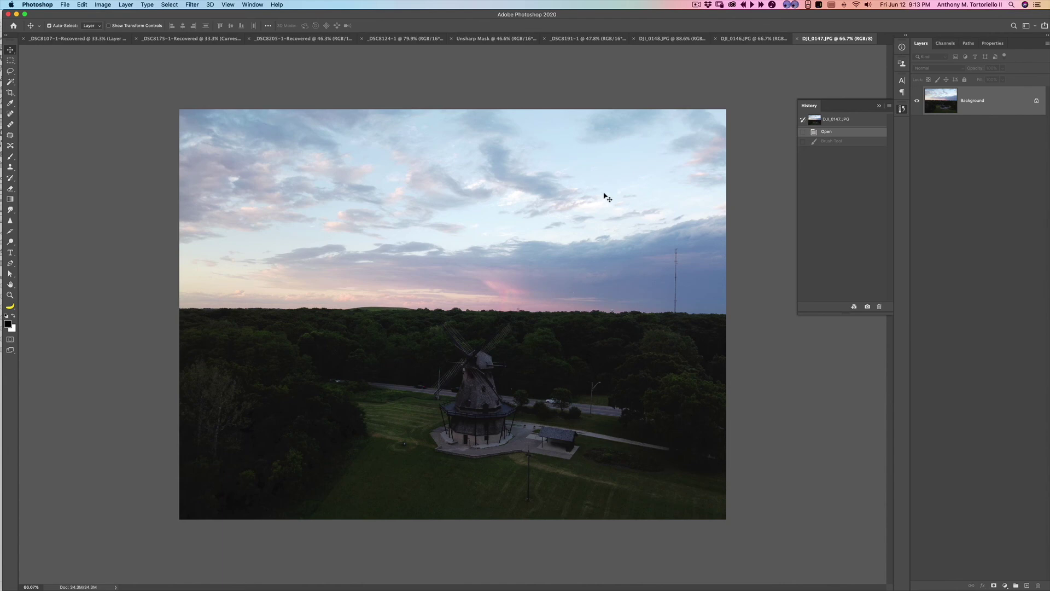
left_click_drag(605, 211, 661, 39)
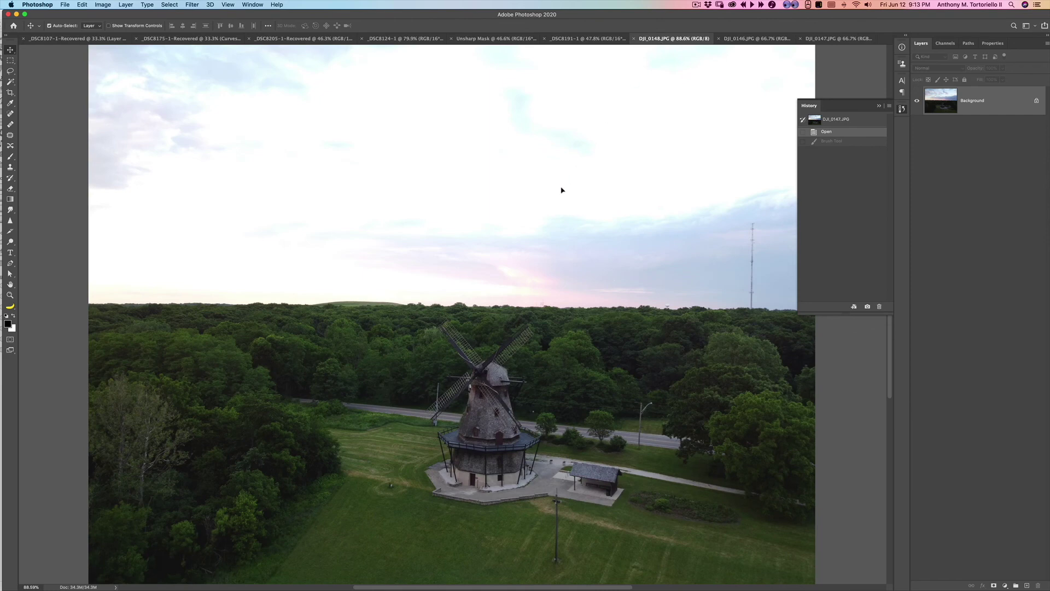
left_click_drag(549, 210, 550, 206)
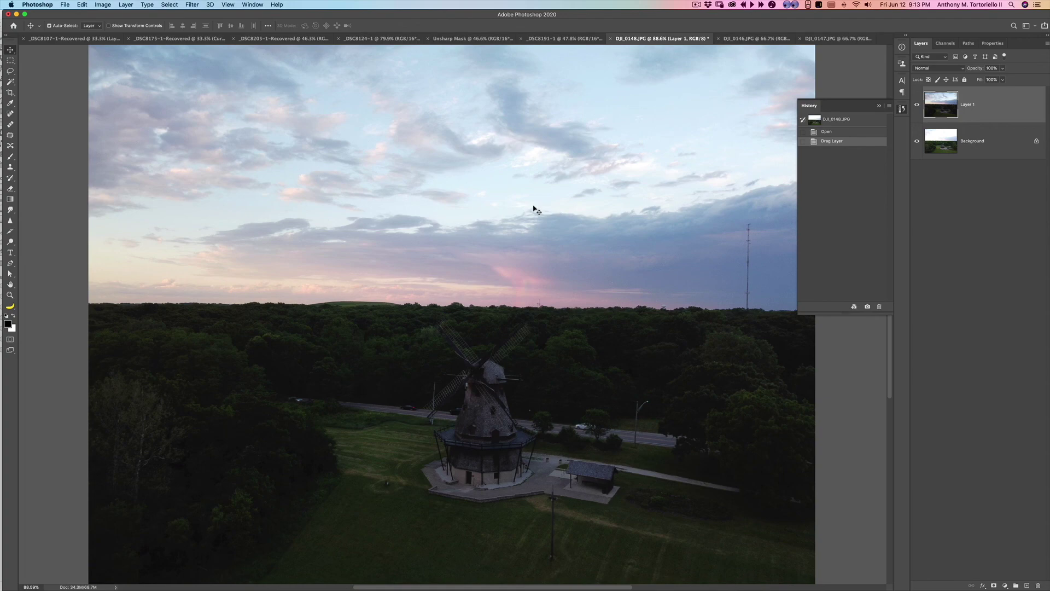
Hide and show Layer 1 to compare the darker exposure with the brighter Background.
key("z")
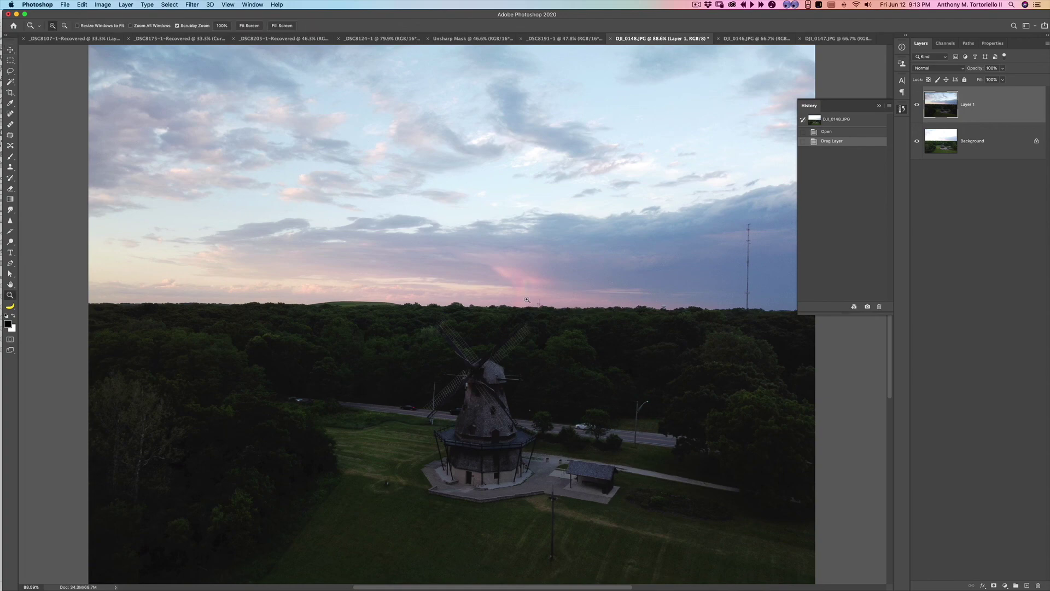
double_click(528, 300)
left_click_drag(535, 293, 508, 291)
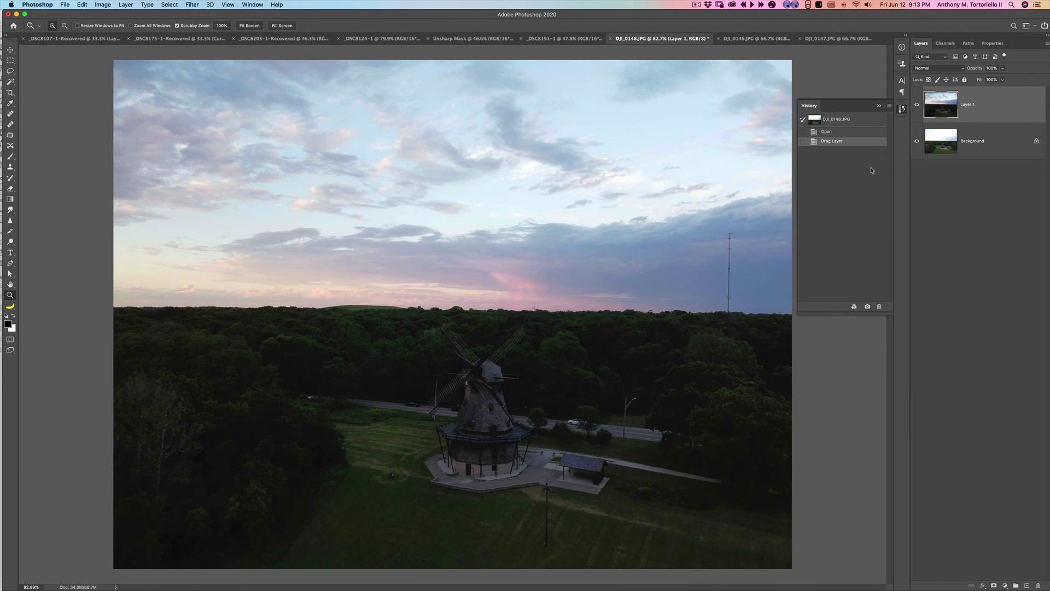
left_click(918, 105)
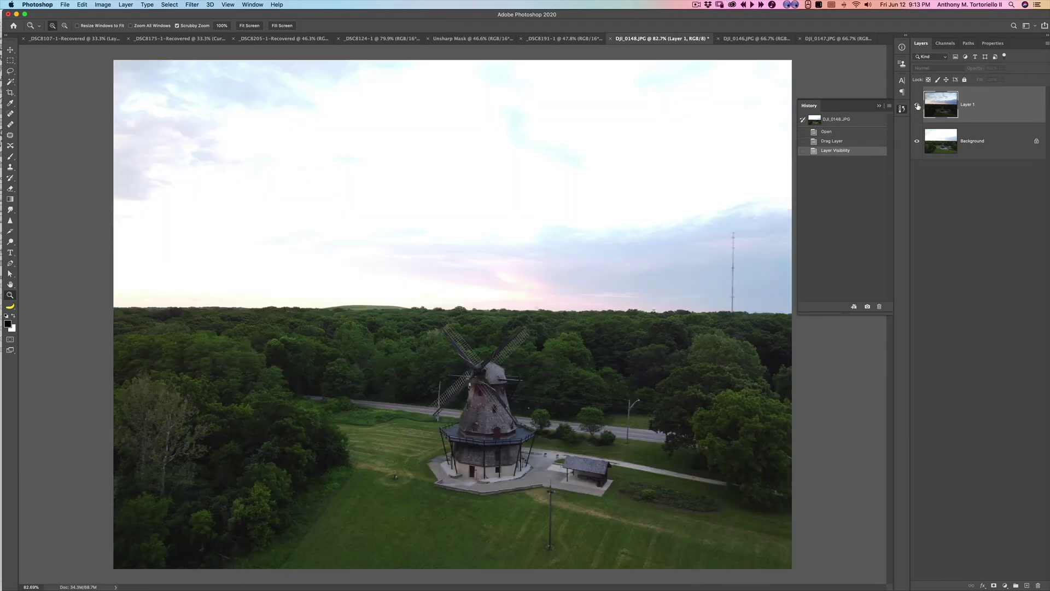
left_click(918, 105)
Lower Layer 1's opacity and nudge the layer until its windmill lines up with the windmill on the Background.
left_click_drag(486, 381, 484, 365)
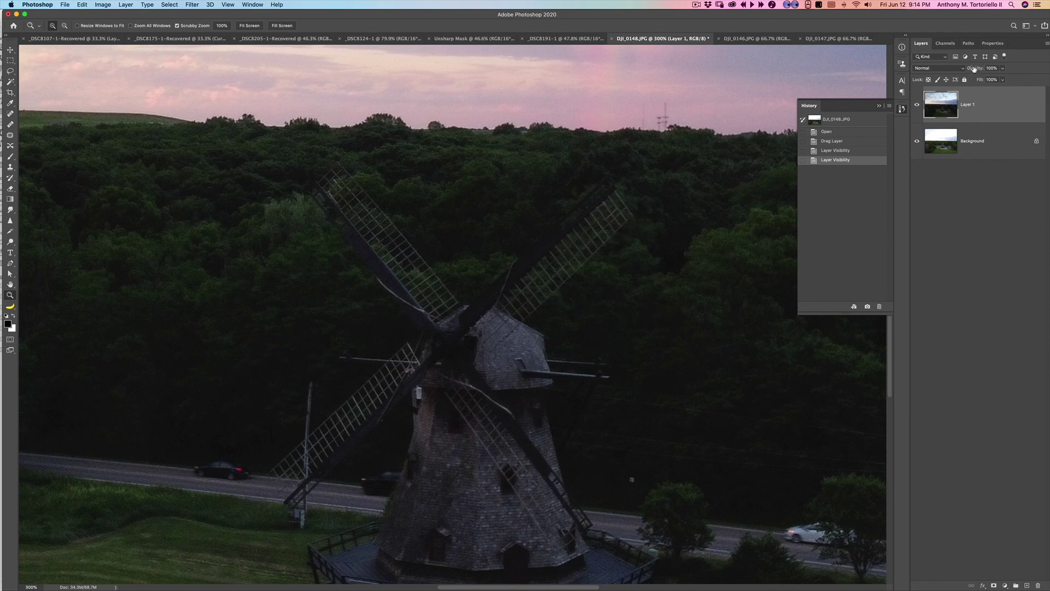
left_click_drag(977, 72, 956, 86)
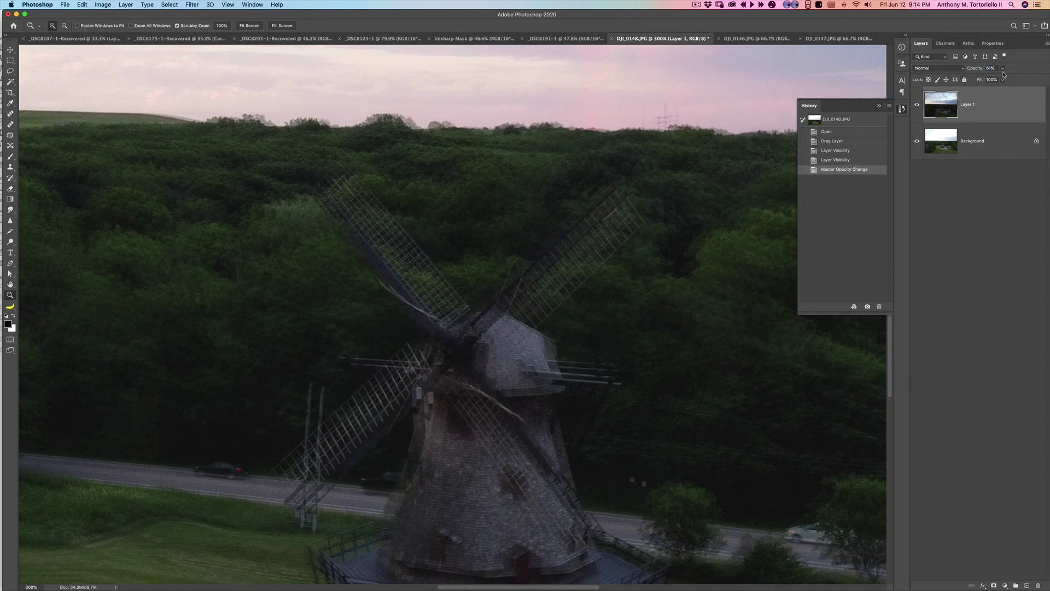
key("v")
key("Left")
key("Left")
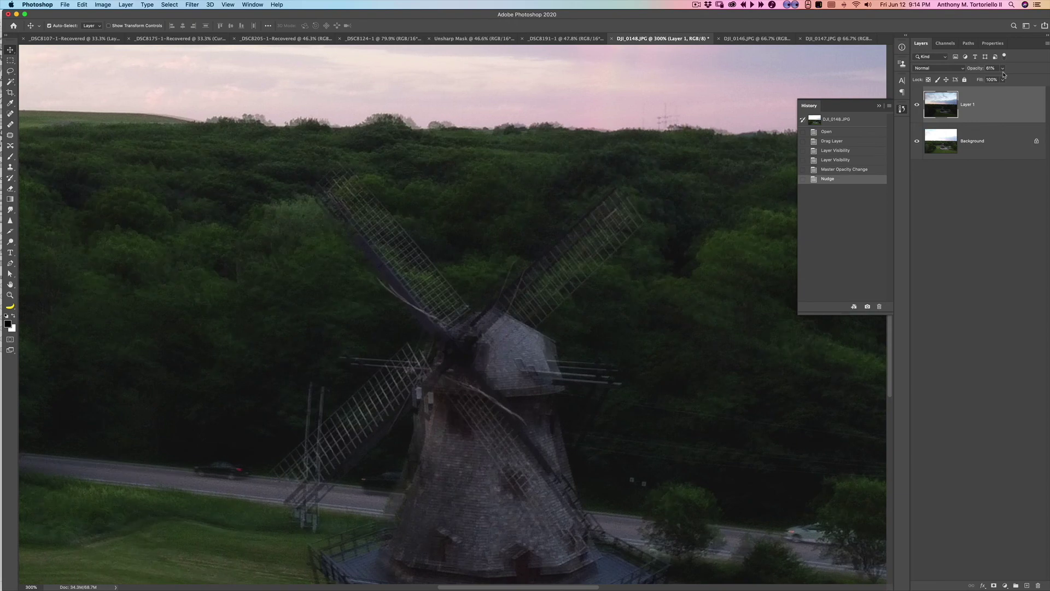
key("Right")
key("Right")
key("Right")
key("Right")
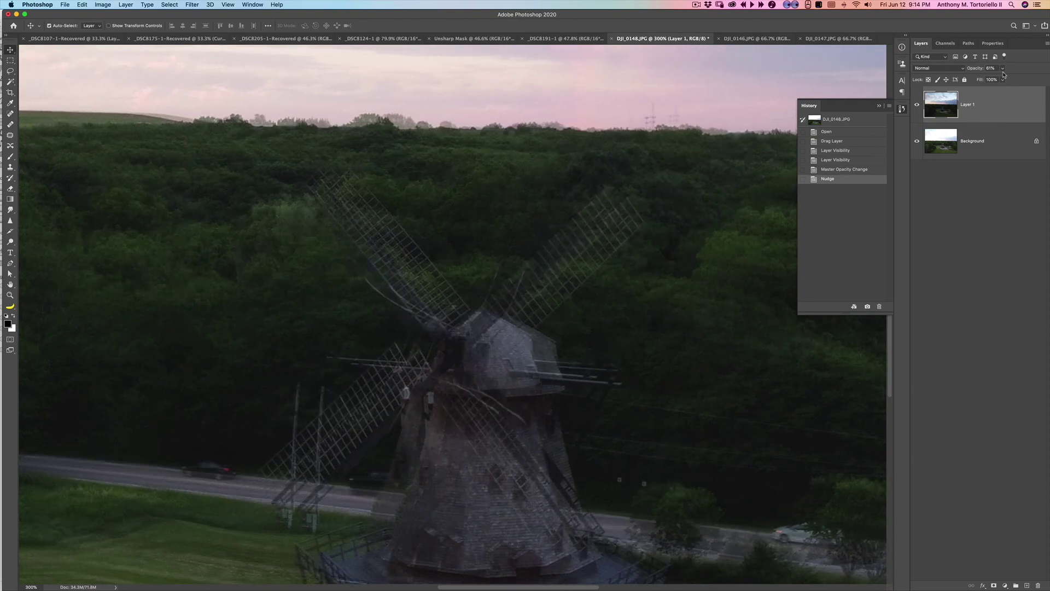
key("Up")
key("Up")
key("Up")
key("Right")
key("Right")
key("Right")
key("Right")
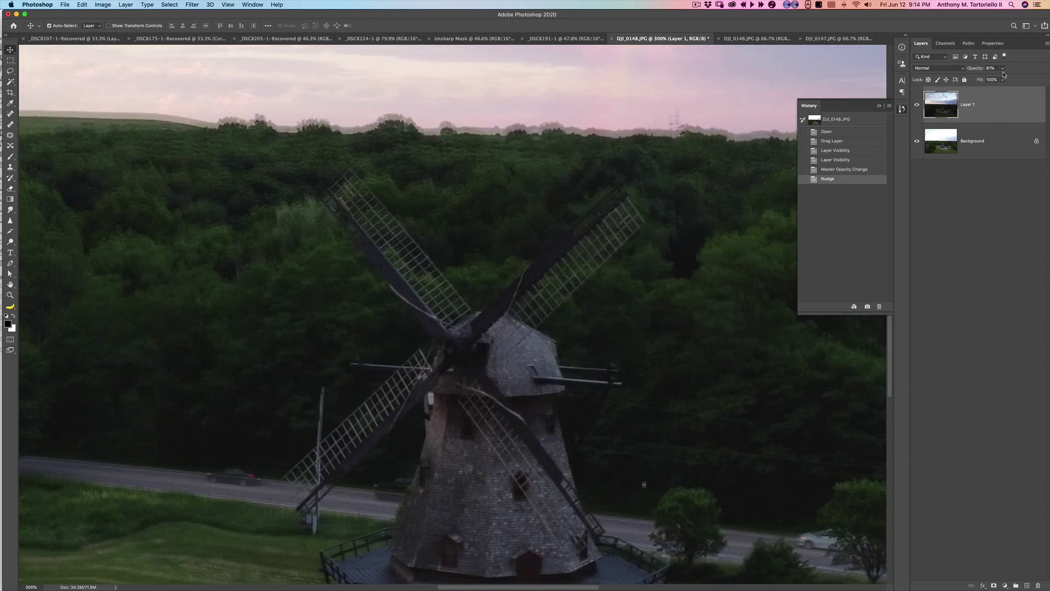
key("z")
left_click_drag(513, 369, 497, 277)
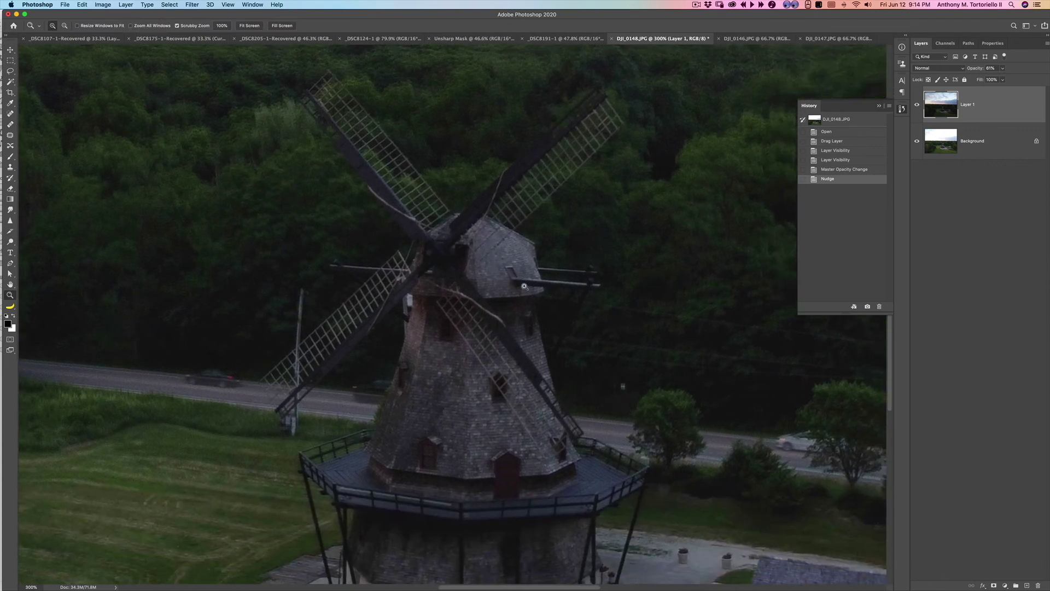
Nudge Layer 1 sideways off the Background windmill and back until the two windmills line up.
left_click(541, 277)
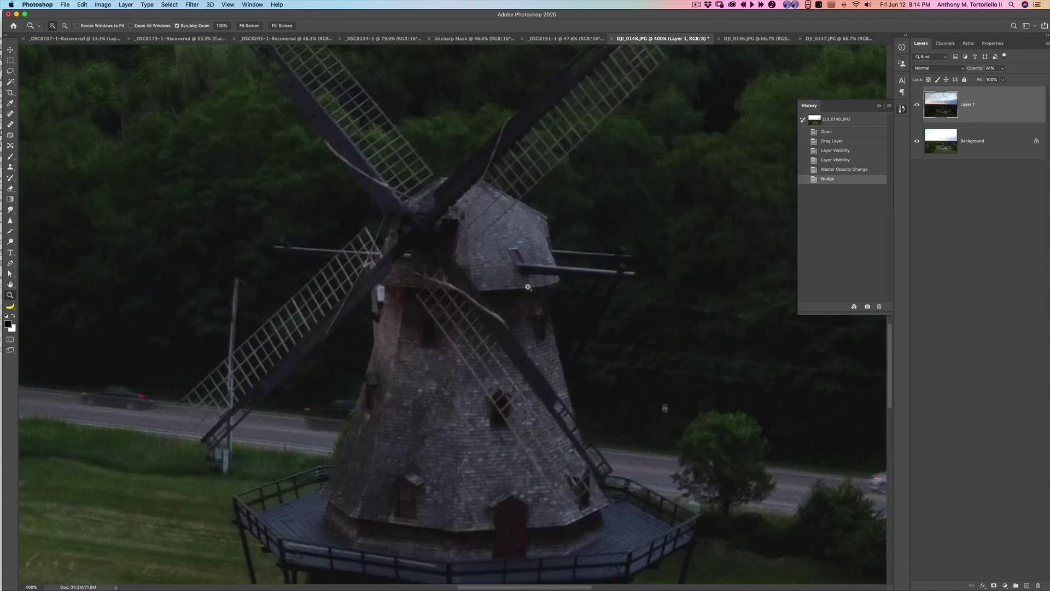
key("v")
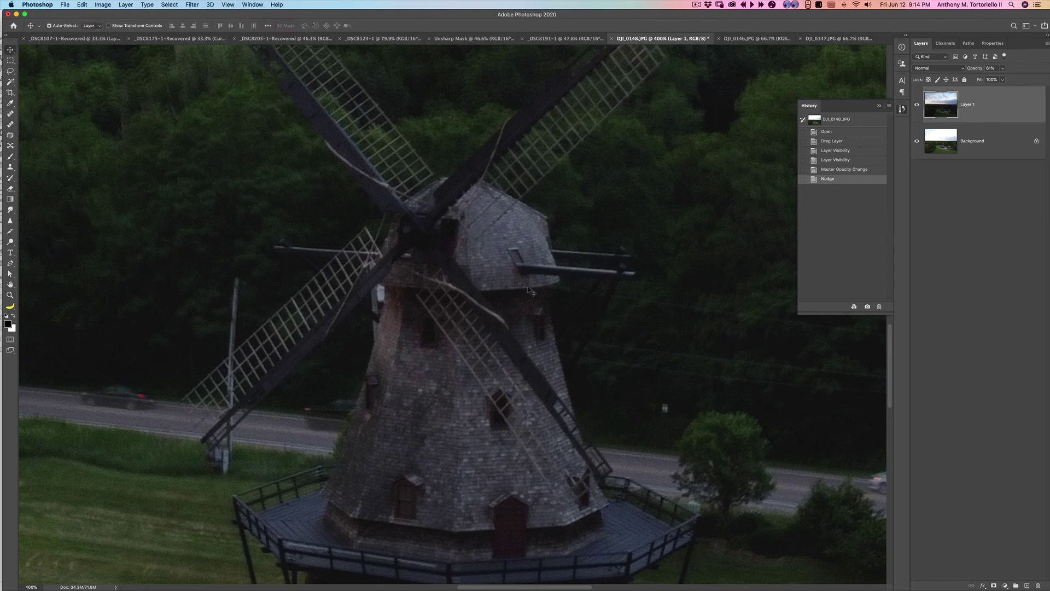
key("Right")
key("Right")
key("Right")
key("Right")
key("Right")
key("Right")
key("Right")
key("Right")
key("Right")
key("Right")
key("Right")
key("Right")
key("Right")
key("Right")
key("Right")
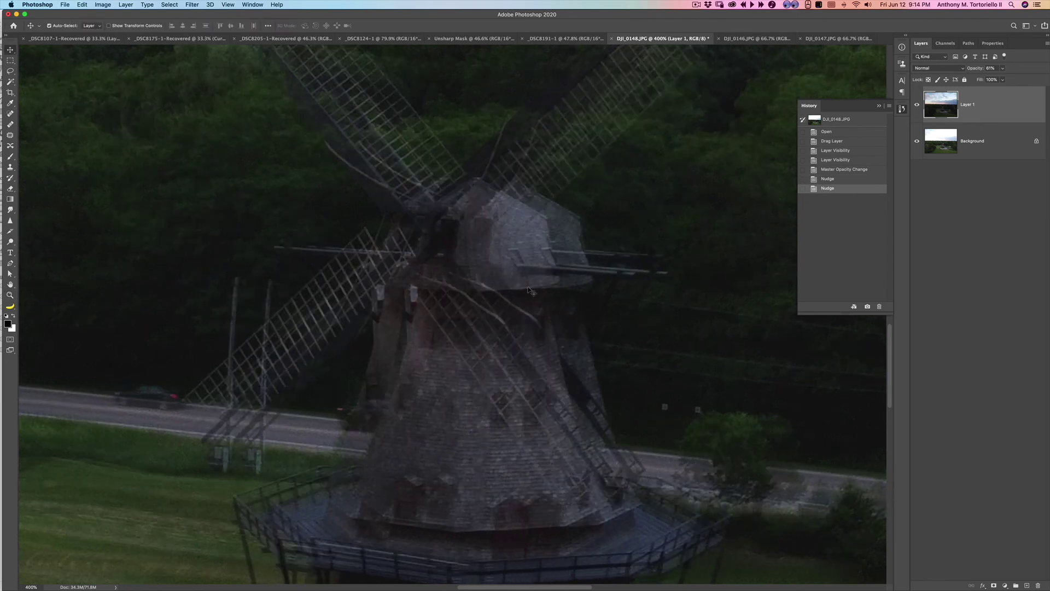
key("Left")
key("Left")
key("Left")
key("Left")
key("Left")
key("Left")
key("Left")
key("Left")
key("Left")
key("Left")
key("Left")
key("Left")
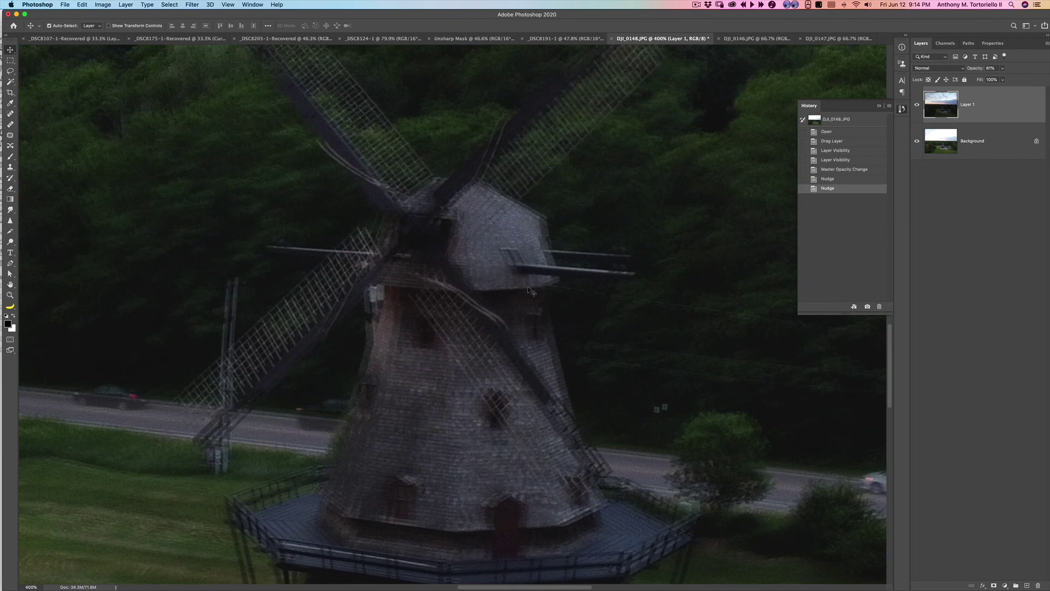
key("Left")
key("Left")
key("Left")
key("Left")
key("Left")
key("Left")
key("Left")
key("Left")
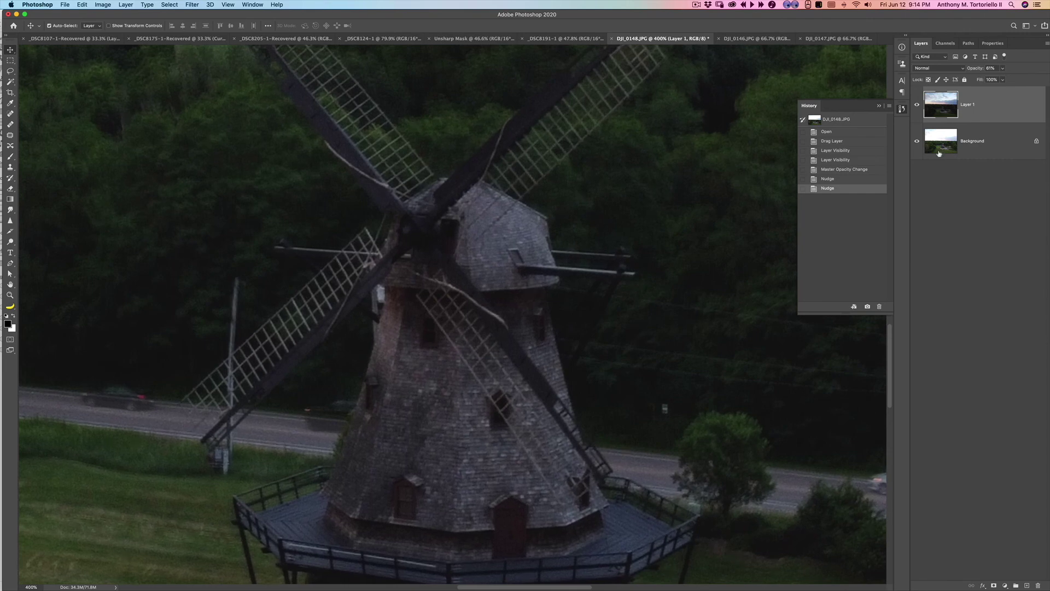
Hide and show Layer 1 repeatedly to check the windmill's alignment against the Background up close.
left_click(918, 104)
left_click(917, 105)
left_click(917, 105)
left_click(918, 104)
left_click(918, 104)
left_click(918, 104)
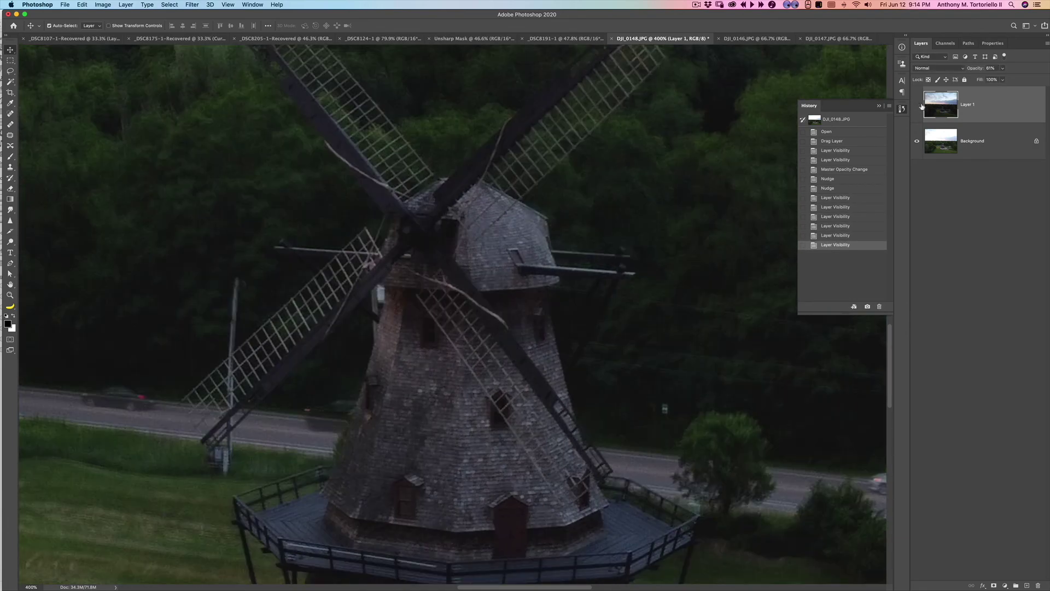
left_click(918, 105)
left_click(918, 105)
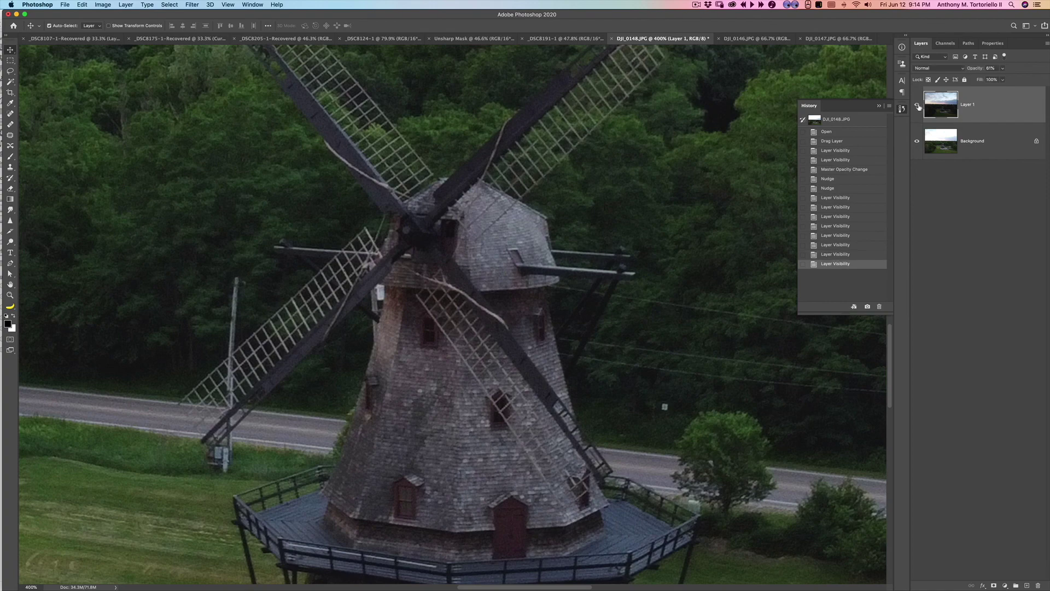
Make Layer 1 visible and set its opacity to 100%.
left_click(919, 107)
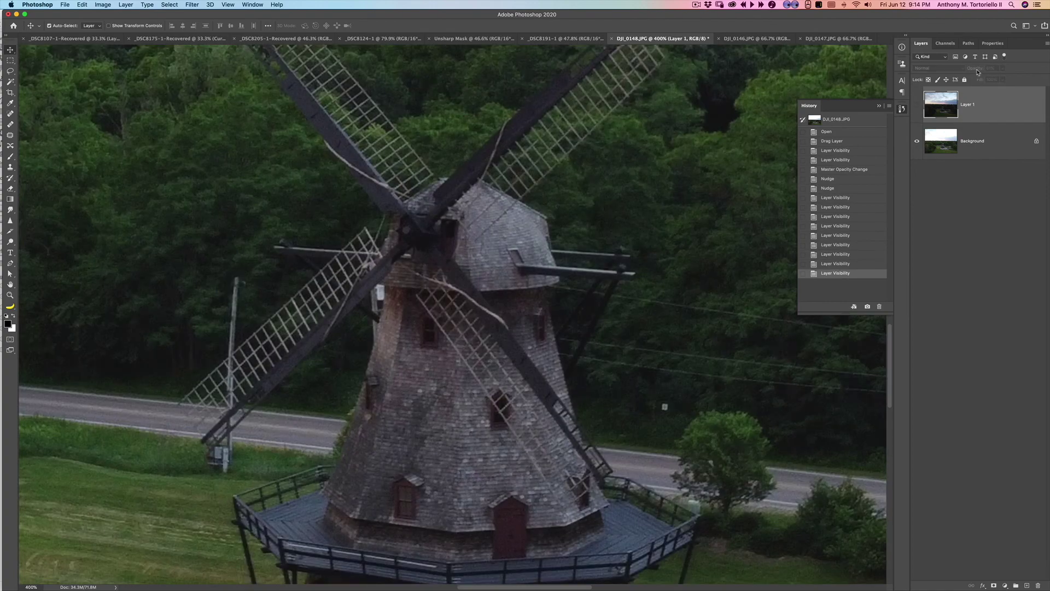
key("super+comma")
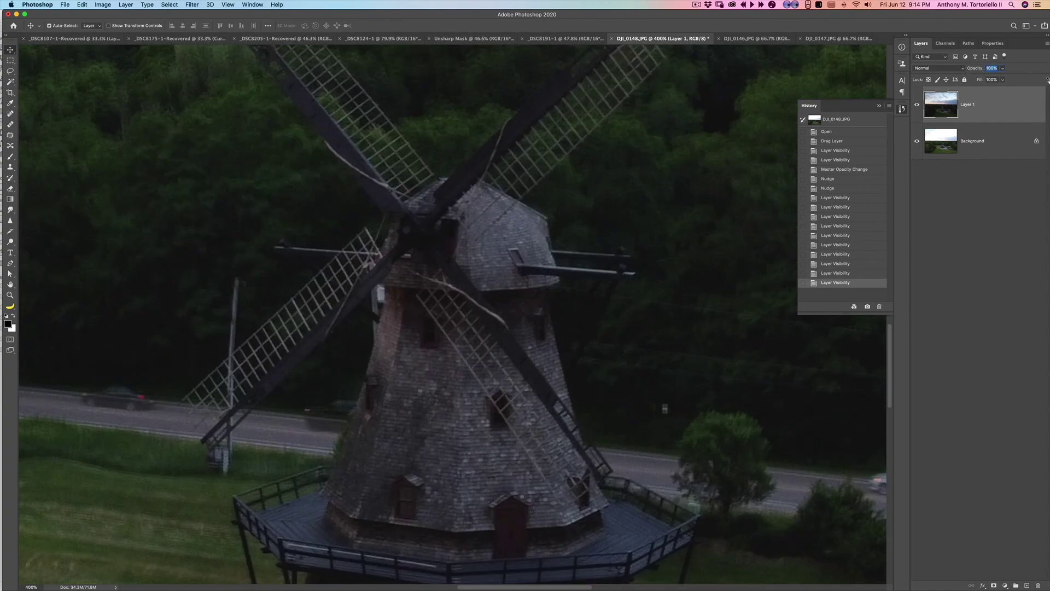
key("Return")
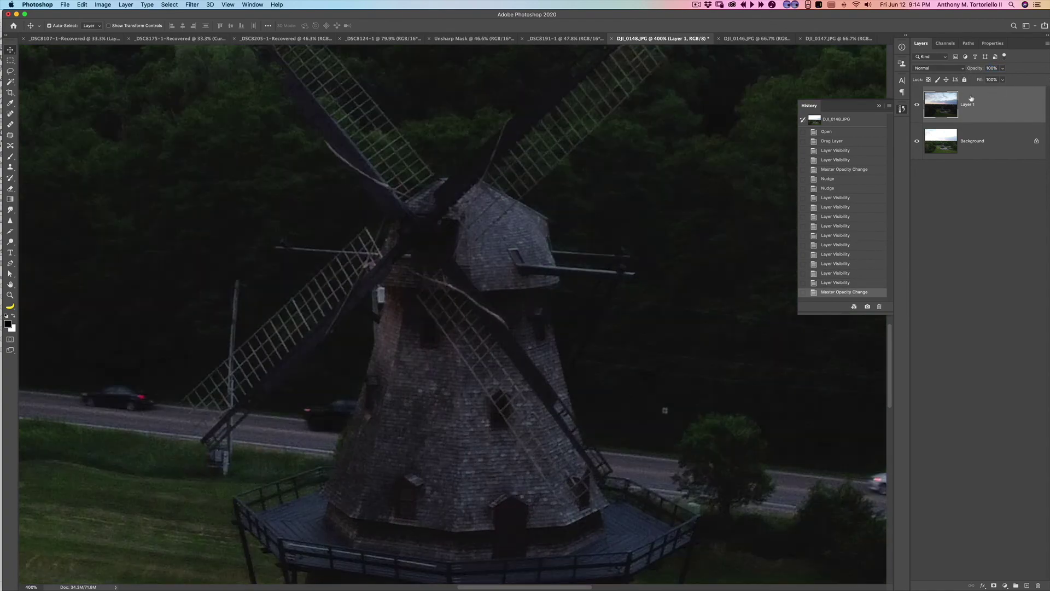
Compare the fully opaque Layer 1 with the Background, both on the windmill and across the whole image.
left_click(917, 107)
left_click(918, 107)
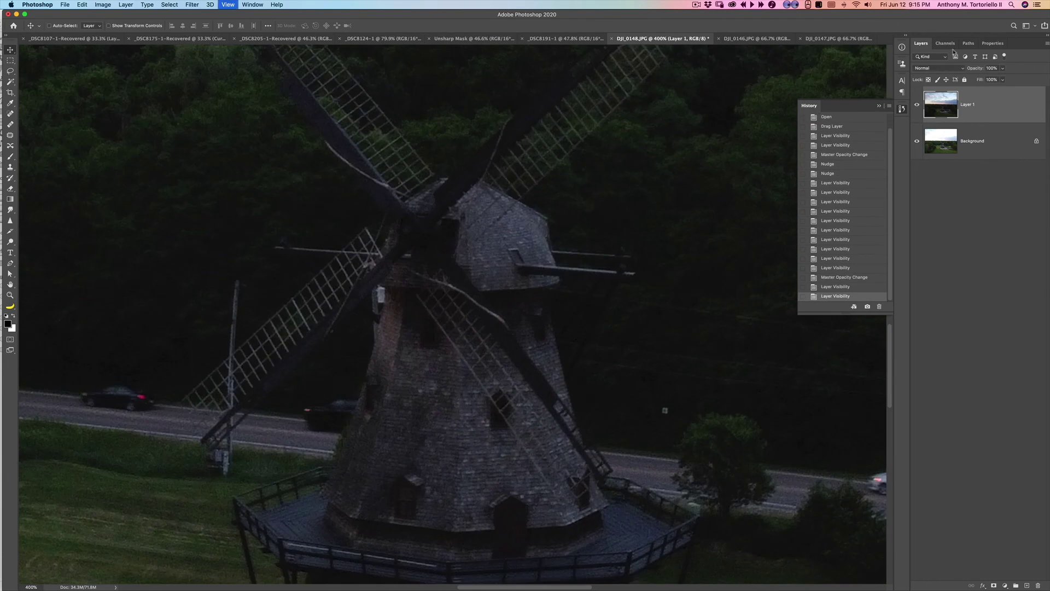
key("super+1")
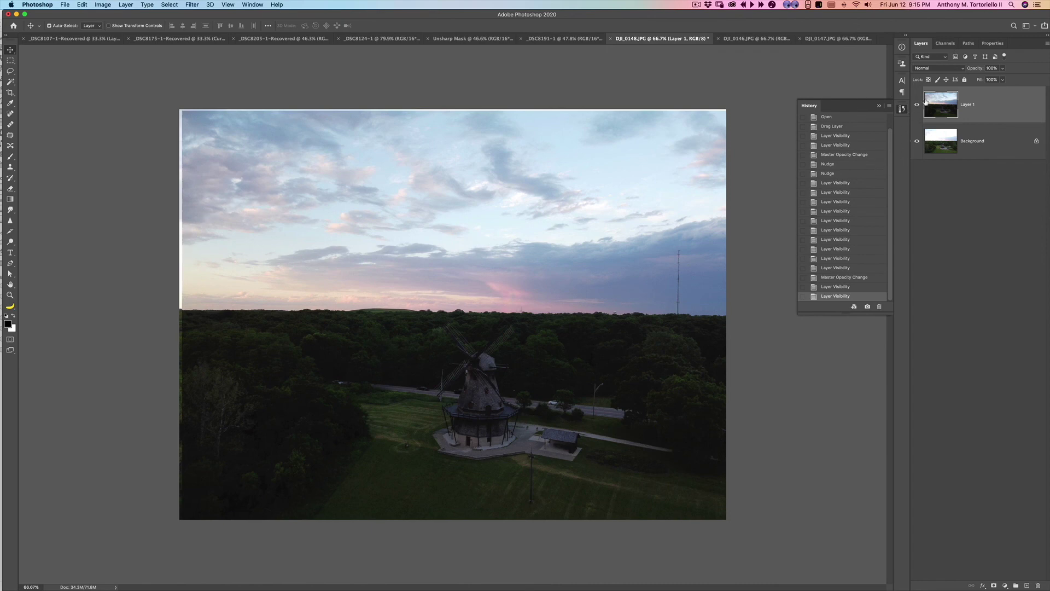
left_click(917, 108)
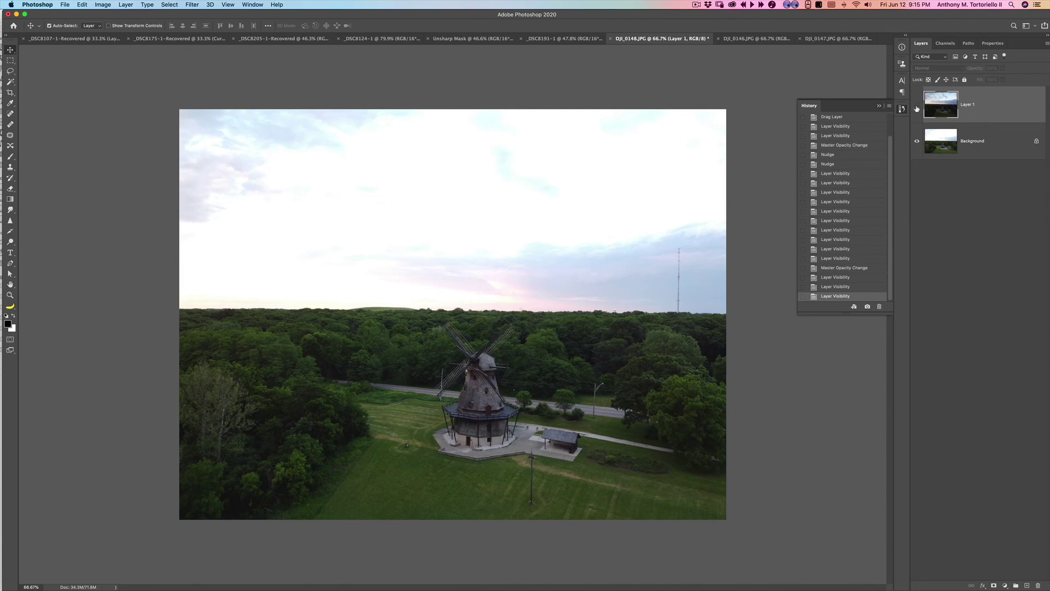
left_click(917, 108)
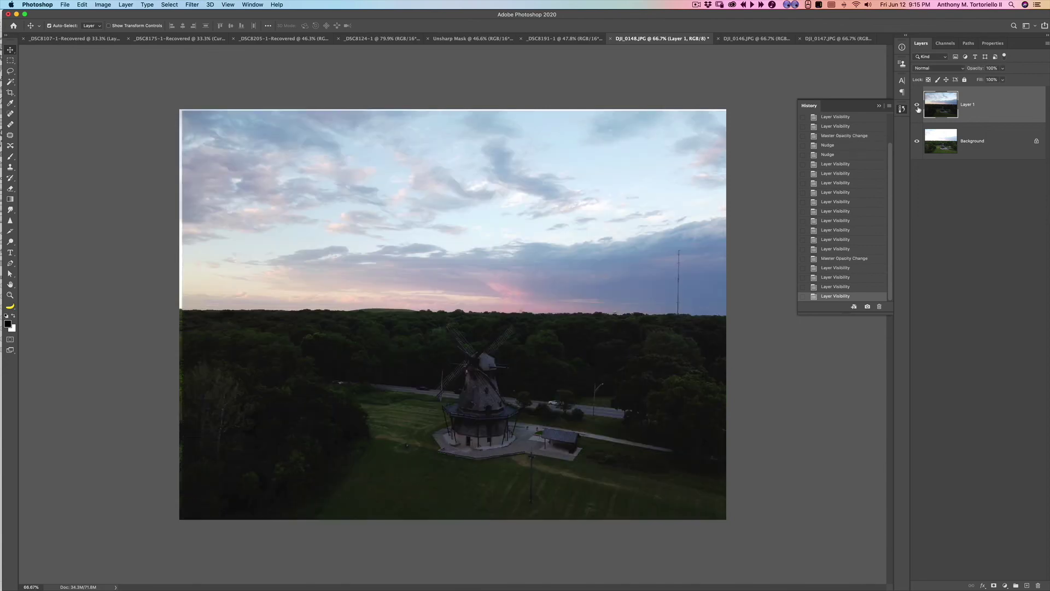
Add a white layer mask to Layer 1 and toggle the layer's visibility to compare the exposures.
key("z")
left_click_drag(423, 313, 426, 308)
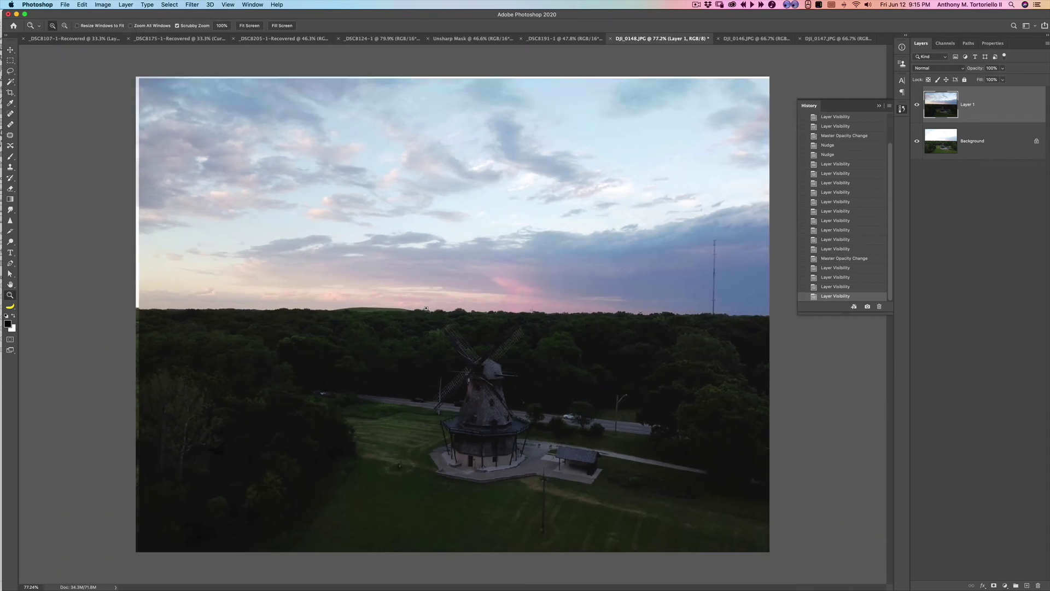
left_click(994, 585)
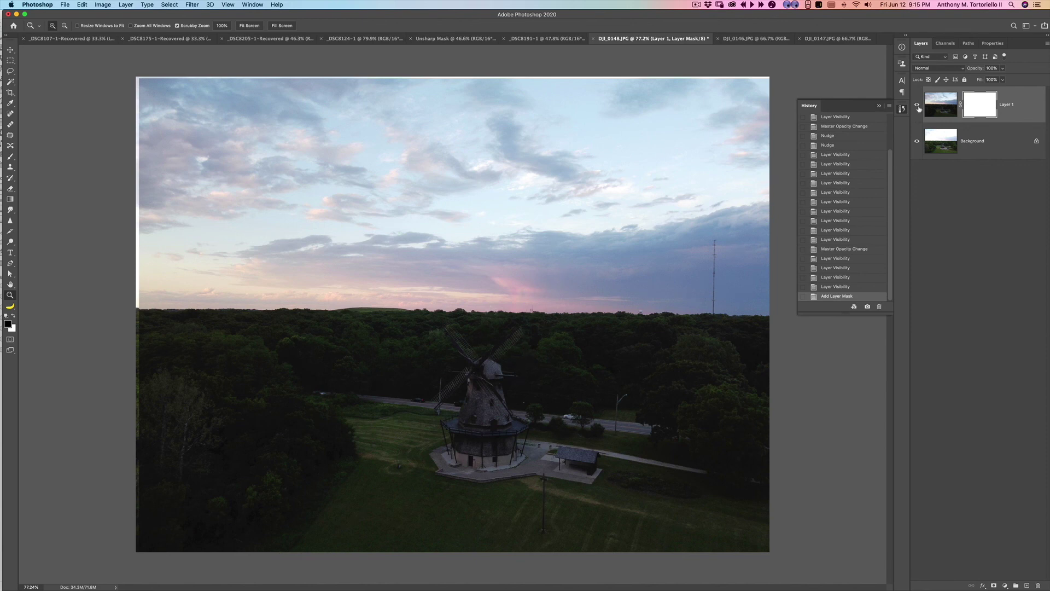
left_click(917, 105)
left_click(918, 105)
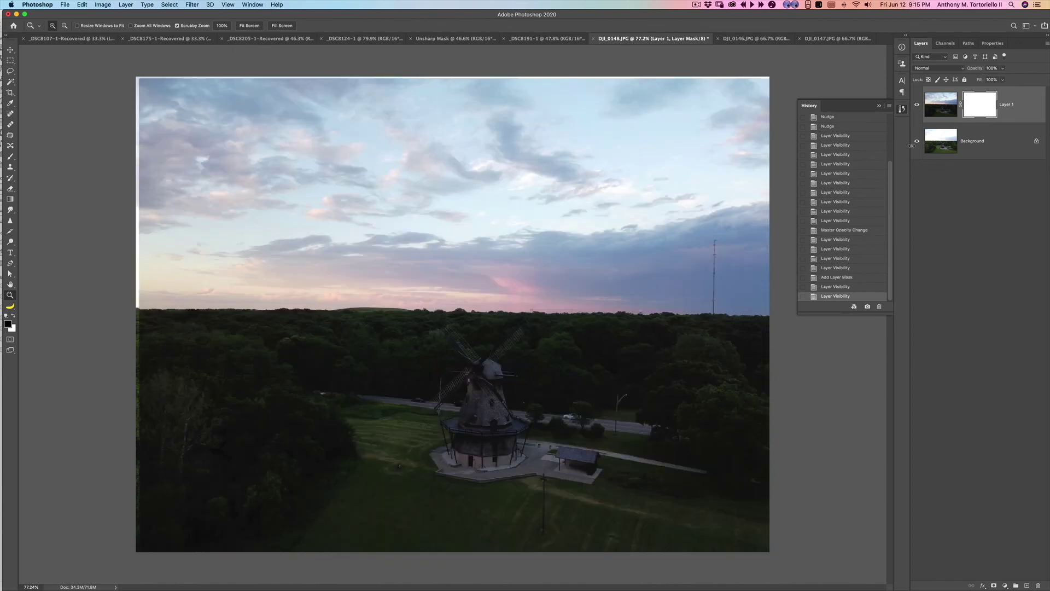
Paint black on Layer 1's mask over the trees, windmill and field, and undo the extra stroke along the horizon.
key("b")
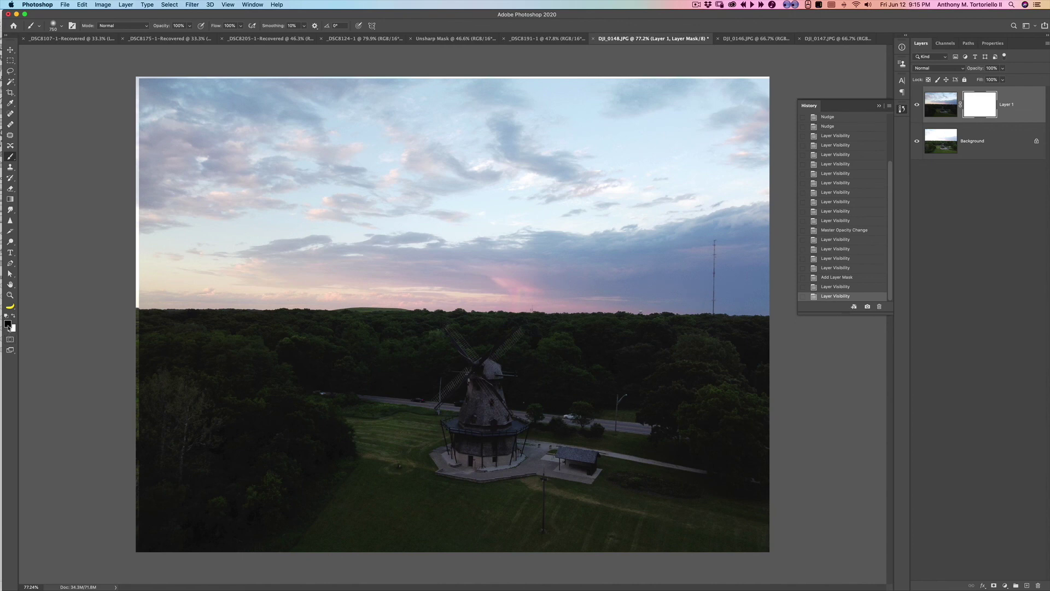
mouse_move(89, 369)
left_mouse_down()
mouse_move(481, 378)
mouse_move(263, 386)
mouse_move(666, 391)
mouse_move(574, 438)
mouse_move(733, 383)
mouse_move(285, 427)
mouse_move(107, 560)
mouse_move(569, 515)
mouse_move(684, 438)
mouse_move(728, 515)
mouse_move(427, 532)
mouse_move(750, 471)
mouse_move(744, 372)
mouse_move(213, 421)
mouse_move(125, 394)
mouse_move(334, 454)
mouse_move(353, 438)
mouse_move(356, 400)
mouse_move(284, 377)
left_mouse_up()
left_click_drag(186, 305, 383, 307)
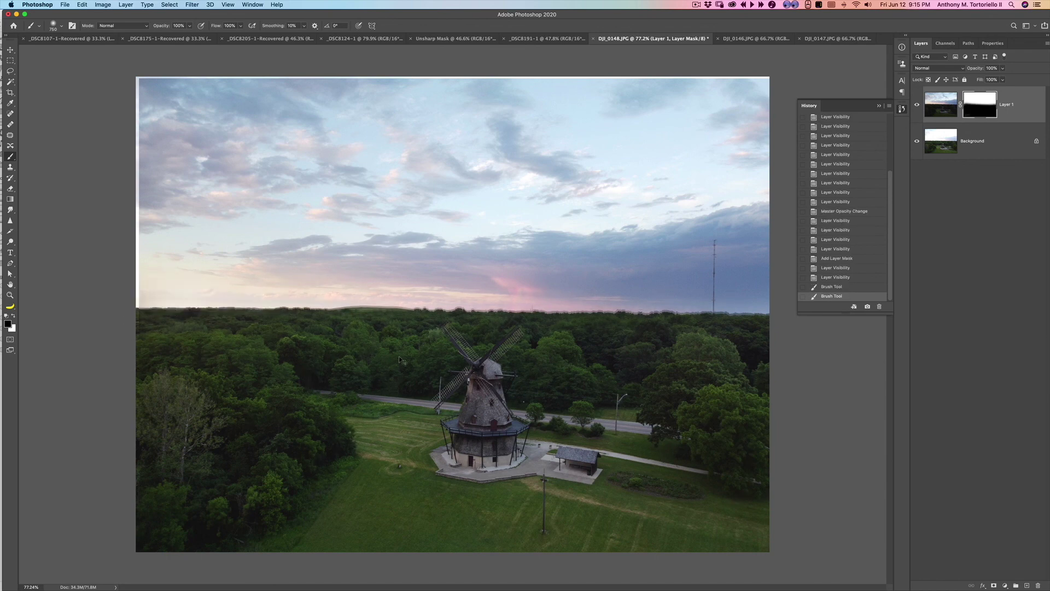
key("ctrl+z")
Paint white on Layer 1's mask along the horizon to bring back the darker sky edge and treetops.
key("x")
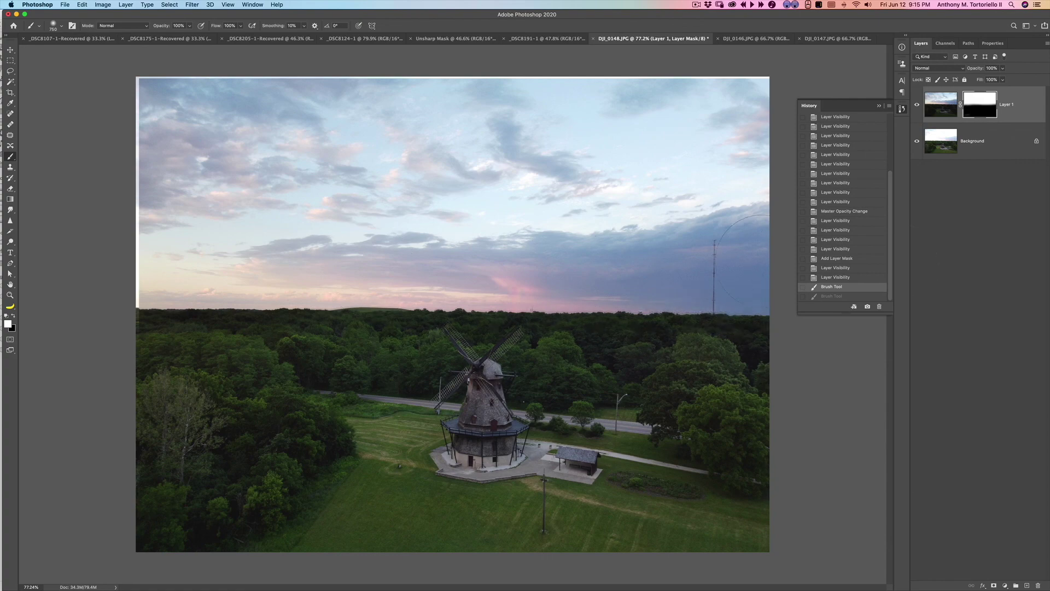
left_click_drag(766, 307, 136, 306)
Inspect the mask transition along the horizon at 300%, from above the windmill to the radio tower.
left_click(10, 295)
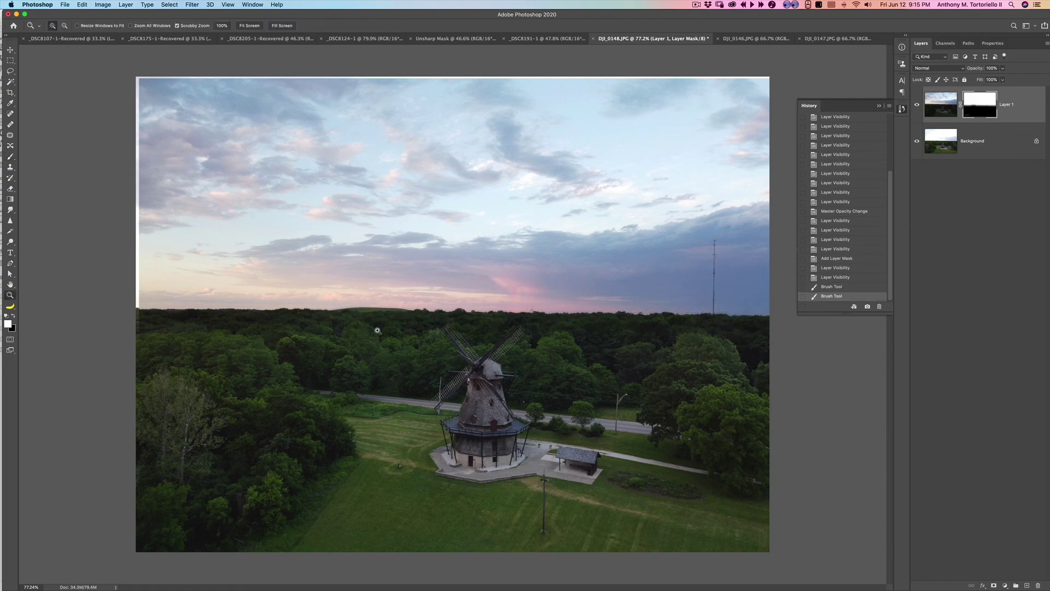
left_click(376, 327)
left_click(377, 326)
key("Tab")
left_click_drag(613, 286, 441, 274)
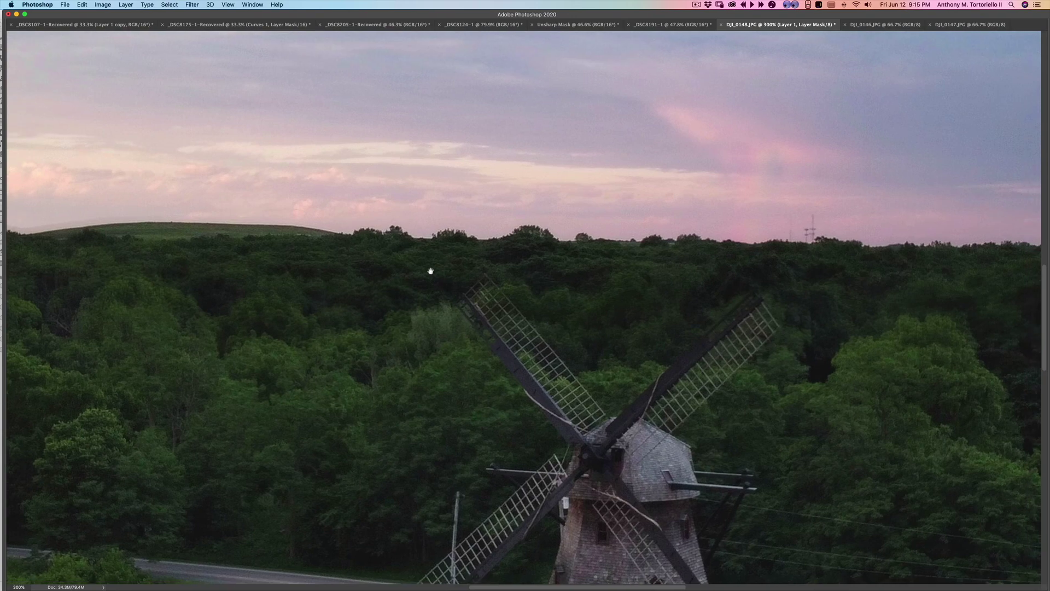
left_click_drag(666, 262, 432, 249)
left_click_drag(692, 274, 404, 279)
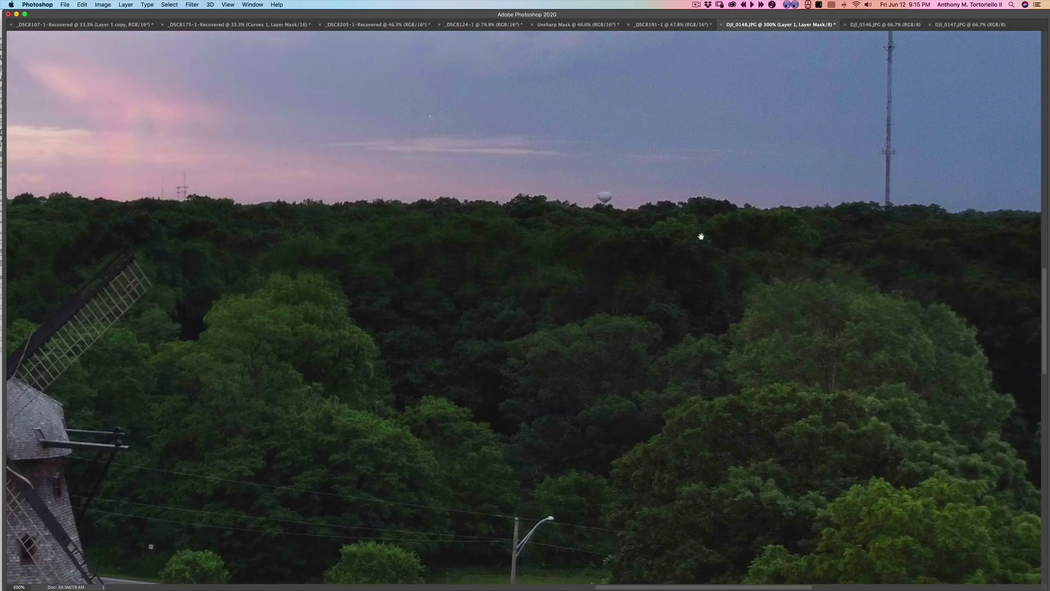
left_click_drag(701, 237, 405, 255)
left_click_drag(454, 184, 420, 315)
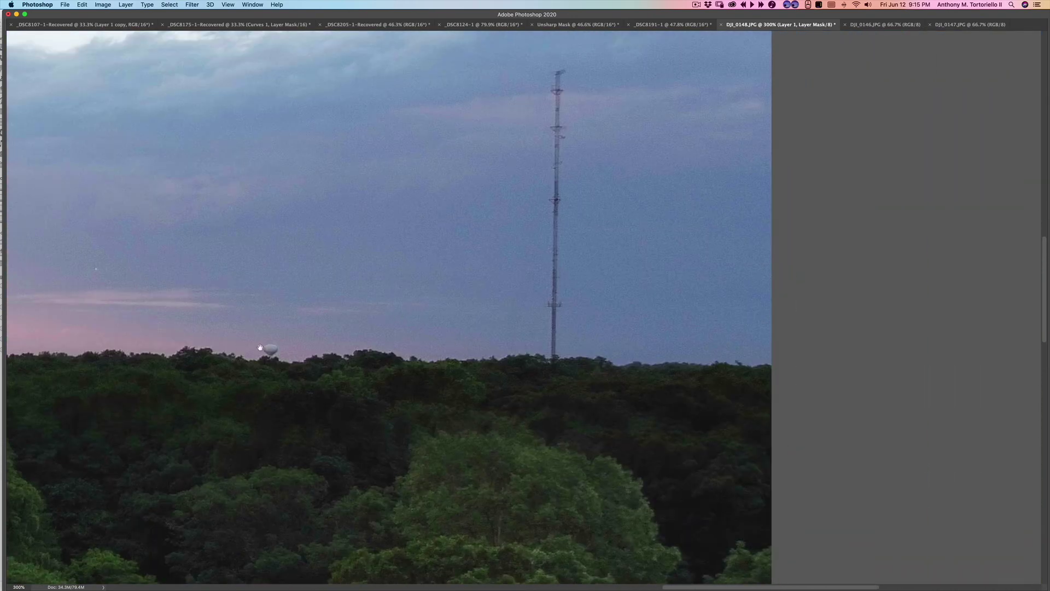
left_click_drag(244, 342, 692, 243)
Brush white at 50% opacity on the mask over the trees between the windmill and radio tower to soften the transition.
key("super+z")
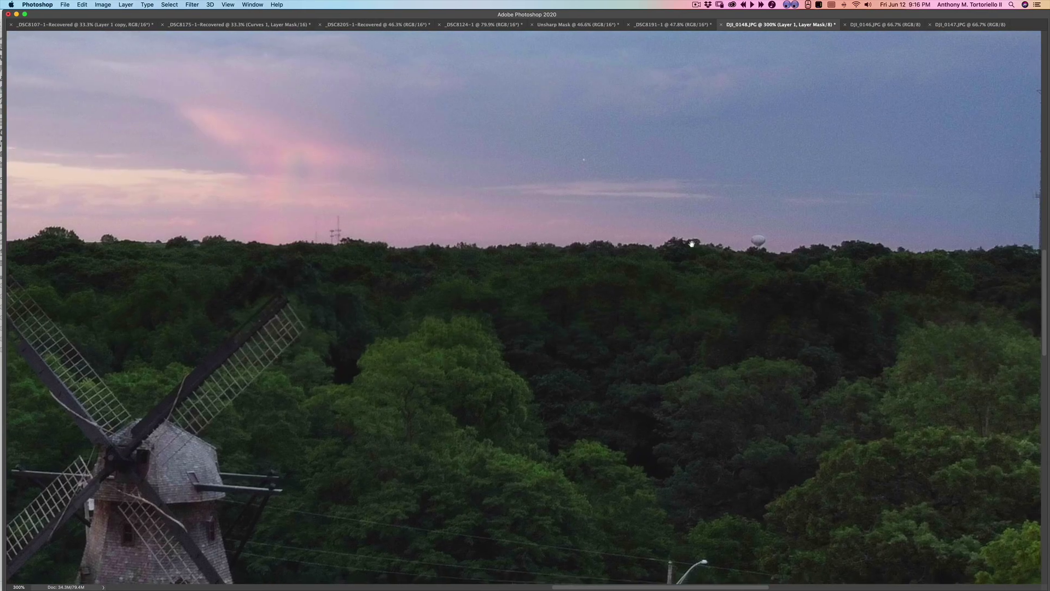
left_click_drag(634, 328, 546, 329)
mouse_move(761, 337)
left_mouse_down()
mouse_move(629, 339)
mouse_move(848, 368)
mouse_move(511, 338)
left_mouse_up()
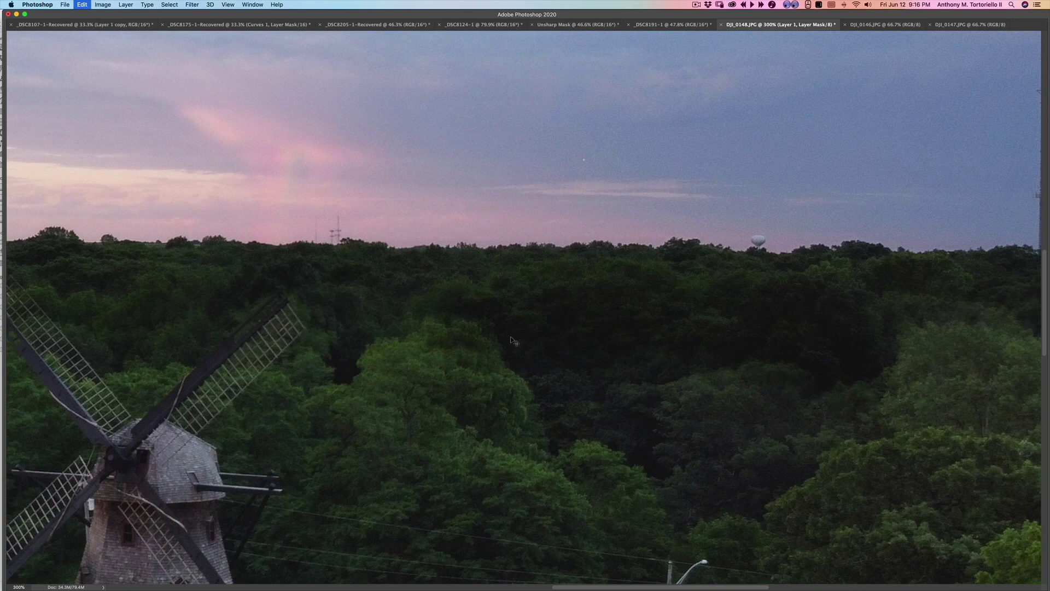
left_click_drag(615, 334, 463, 305)
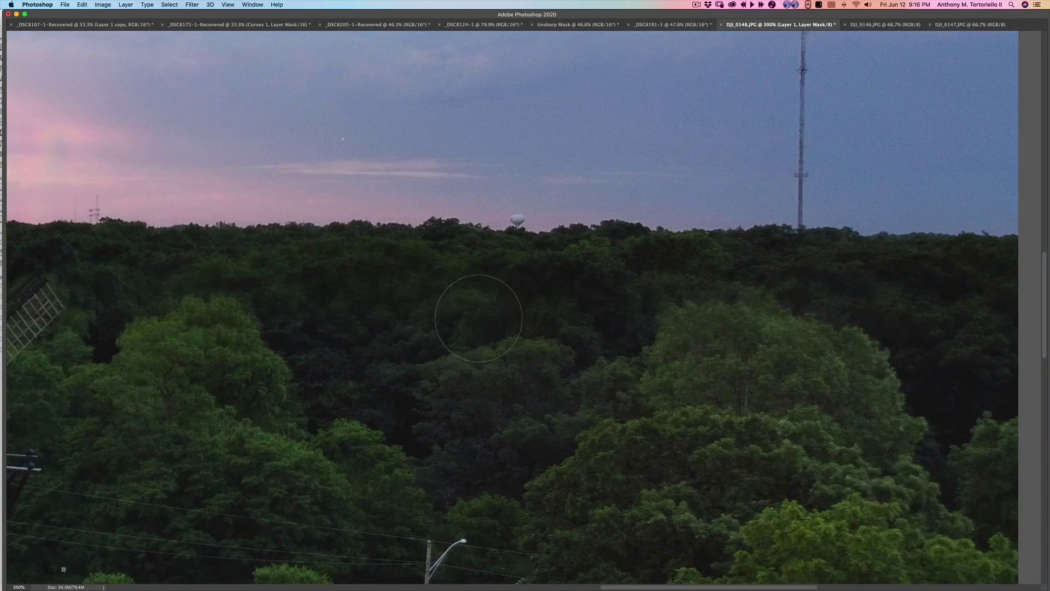
left_click_drag(347, 310, 607, 347)
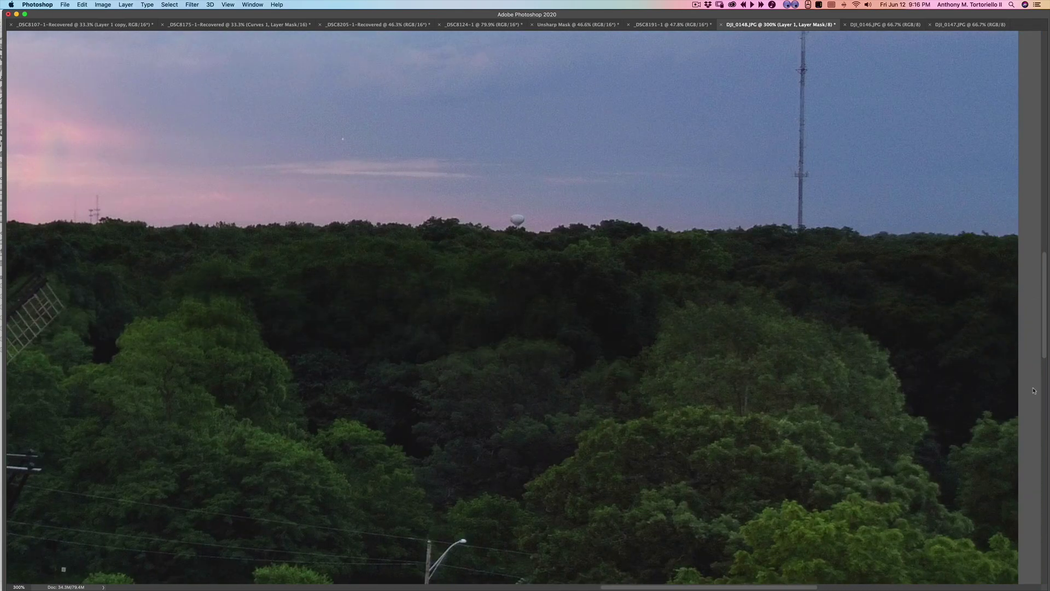
left_click_drag(813, 370, 567, 321)
left_click_drag(525, 366, 794, 289)
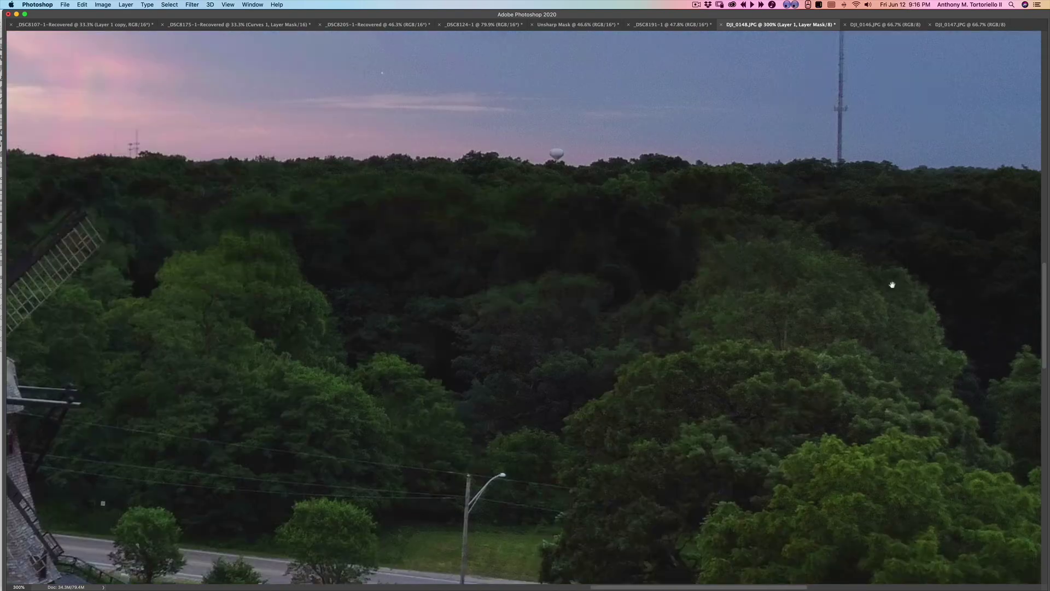
Refine the mask blend along the treeline from the windmill to the image's left edge, and review the whole composite.
left_click_drag(87, 320, 376, 281)
left_click_drag(529, 194, 741, 276)
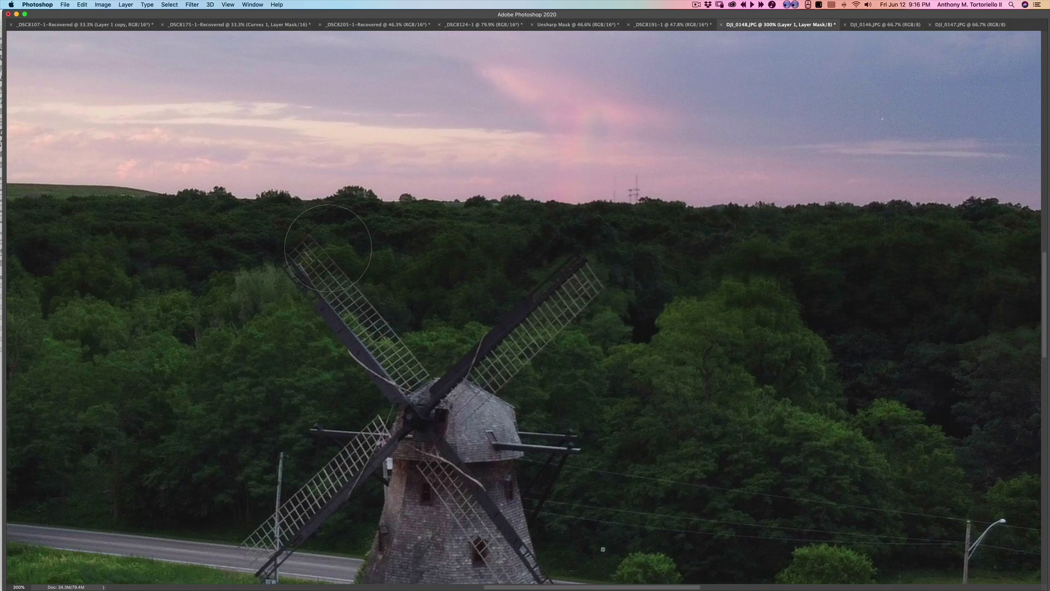
left_click_drag(479, 302, 598, 311)
left_click_drag(350, 316, 614, 328)
left_click_drag(327, 284, 557, 300)
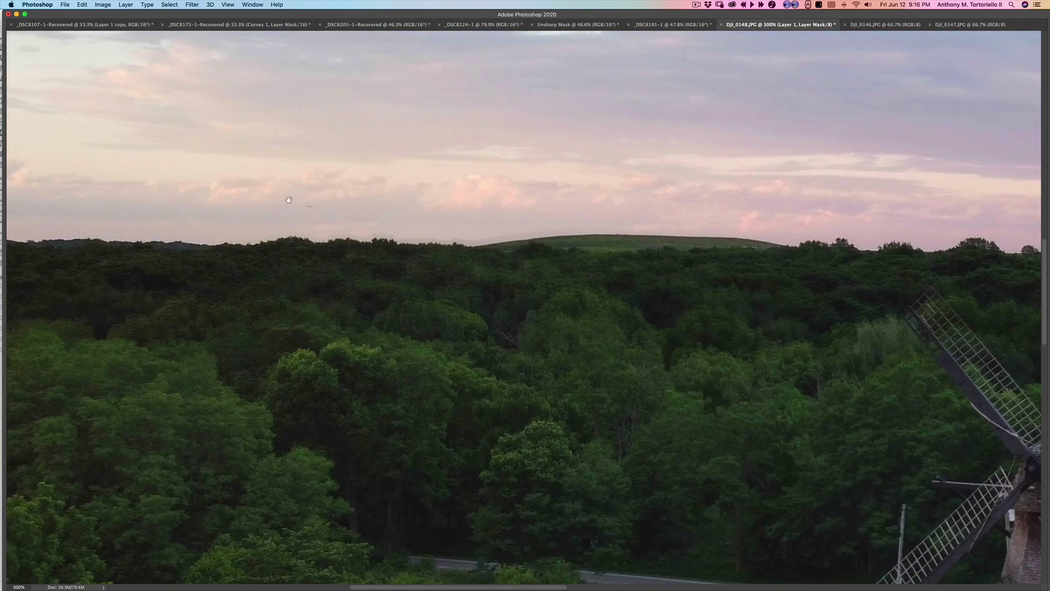
left_click_drag(291, 288, 564, 274)
left_click_drag(345, 262, 713, 254)
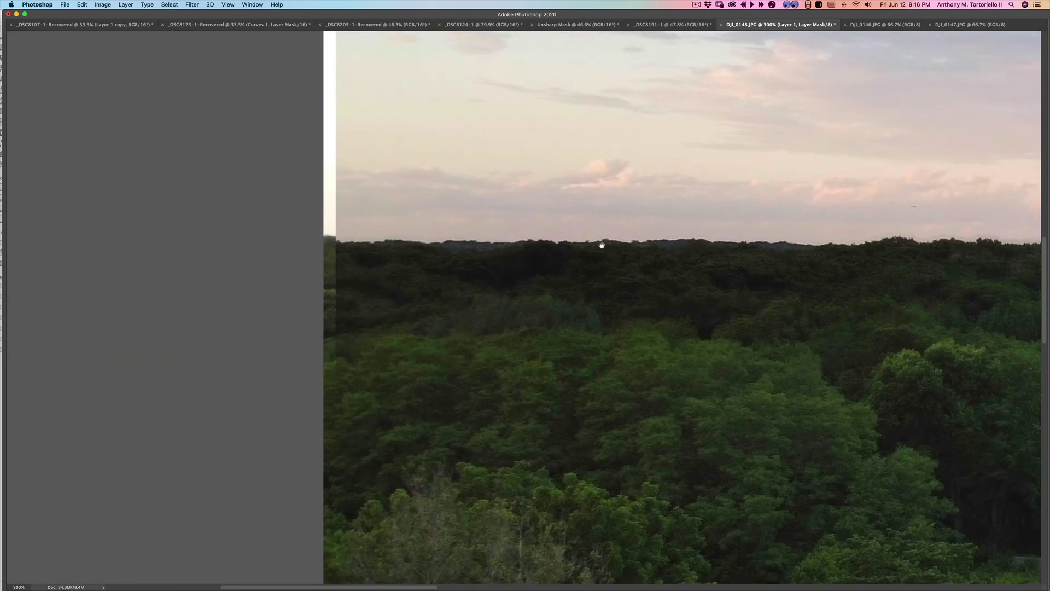
key("super+minus")
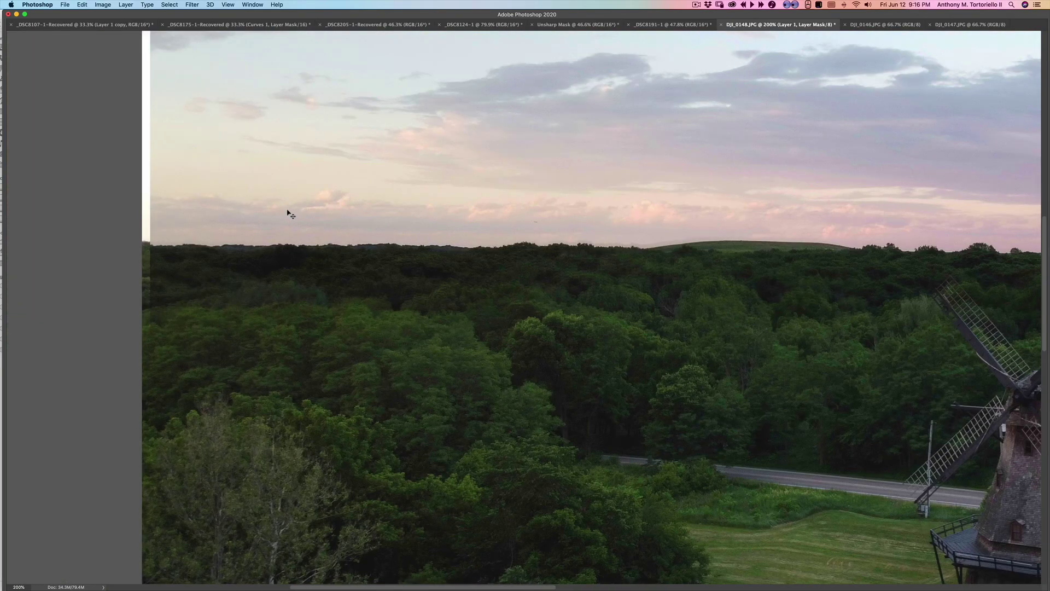
key("super+minus")
key("super+minus")
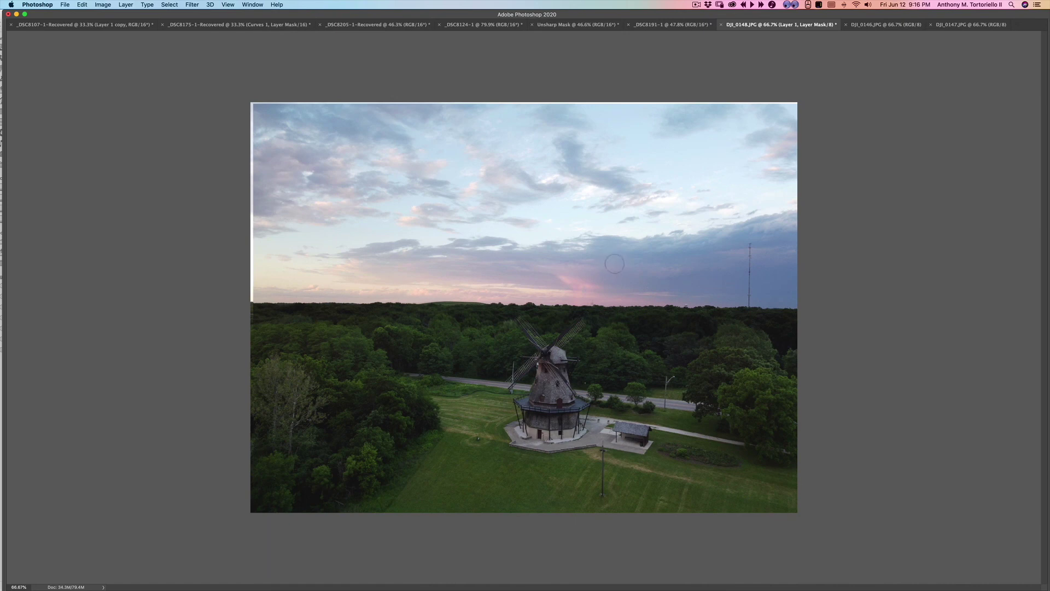
key("Tab")
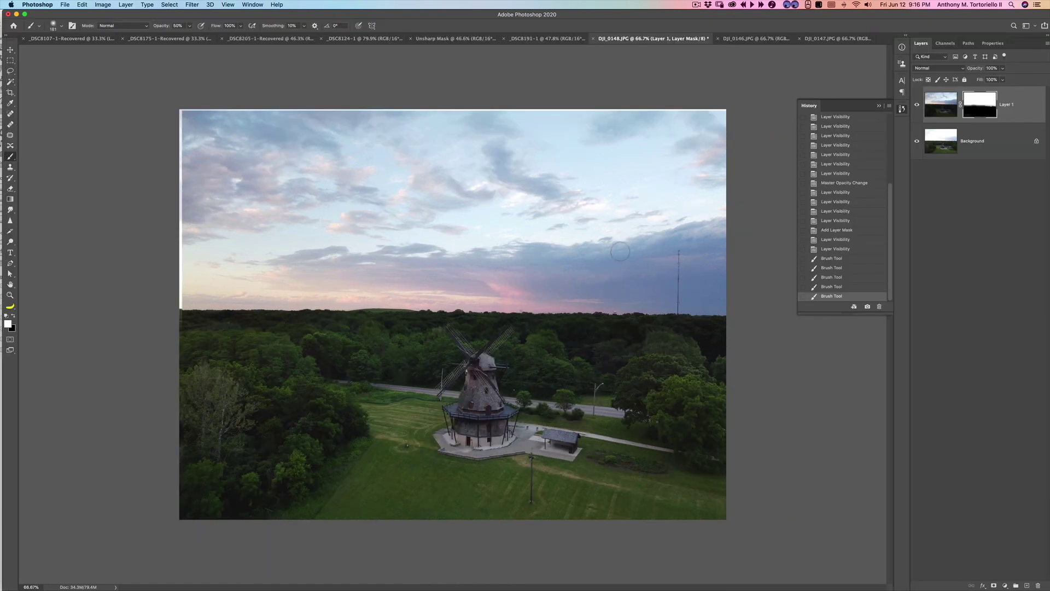
Compare the blend with Layer 1 hidden and shown, and try a white mask stroke near the windmill blades before undoing it.
left_click(918, 106)
left_click(917, 106)
key("z")
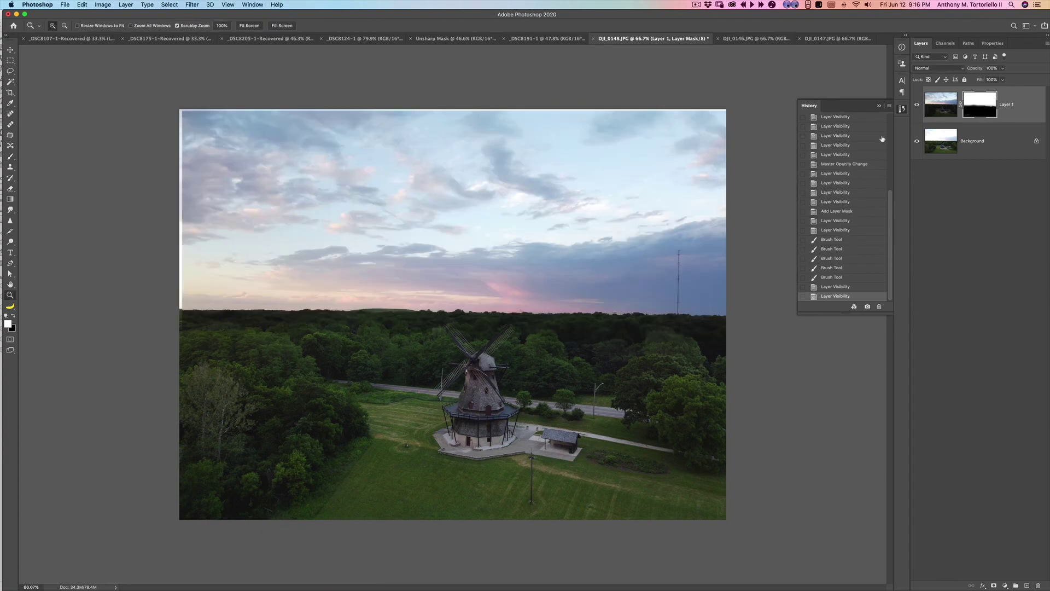
left_click(476, 336)
left_click_drag(462, 334, 385, 317)
key("b")
key("super+z")
Brush black on Layer 1's mask at 50% and 100% opacity over the windmill blades and the trees out to the radio tower.
key("x")
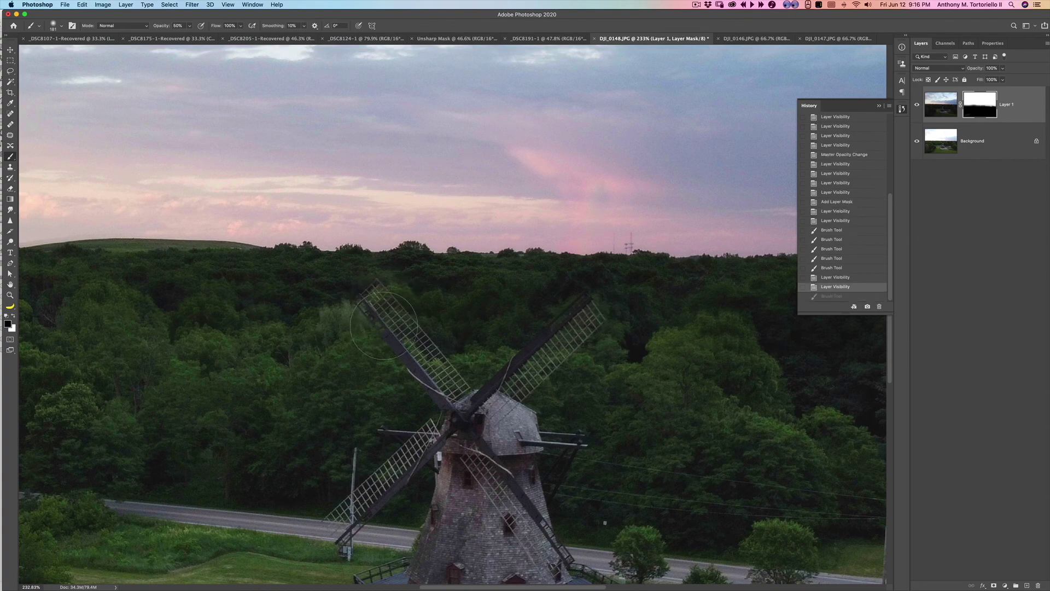
mouse_move(373, 302)
left_mouse_down()
mouse_move(422, 334)
mouse_move(393, 326)
left_mouse_up()
key("0")
key("Tab")
key("Tab")
key("Tab")
mouse_move(504, 326)
left_mouse_down()
mouse_move(721, 338)
mouse_move(598, 322)
mouse_move(754, 321)
mouse_move(499, 342)
left_mouse_up()
left_click_drag(608, 358, 296, 313)
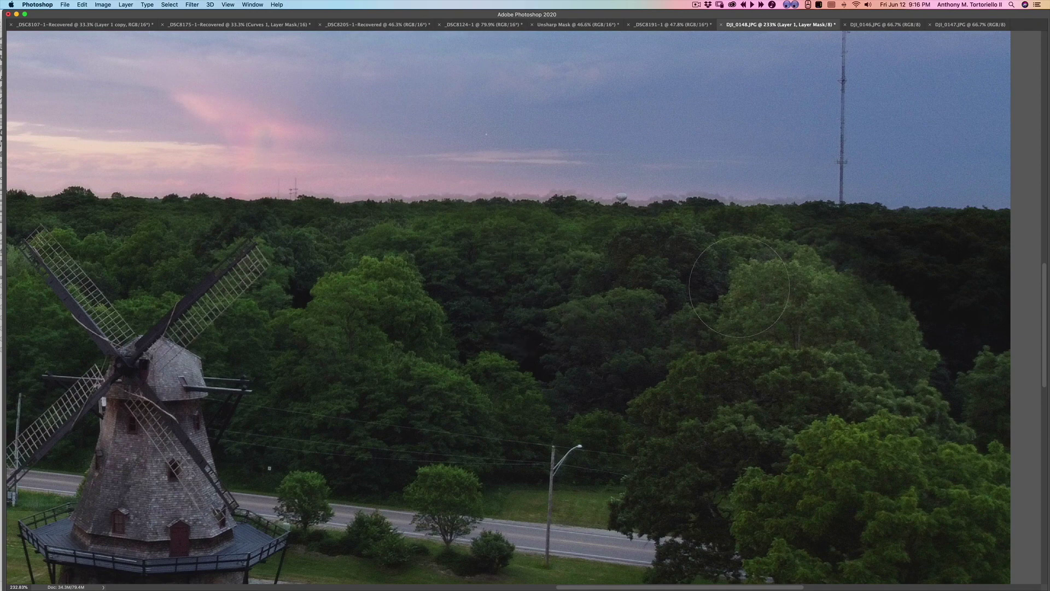
left_click_drag(639, 292, 567, 306)
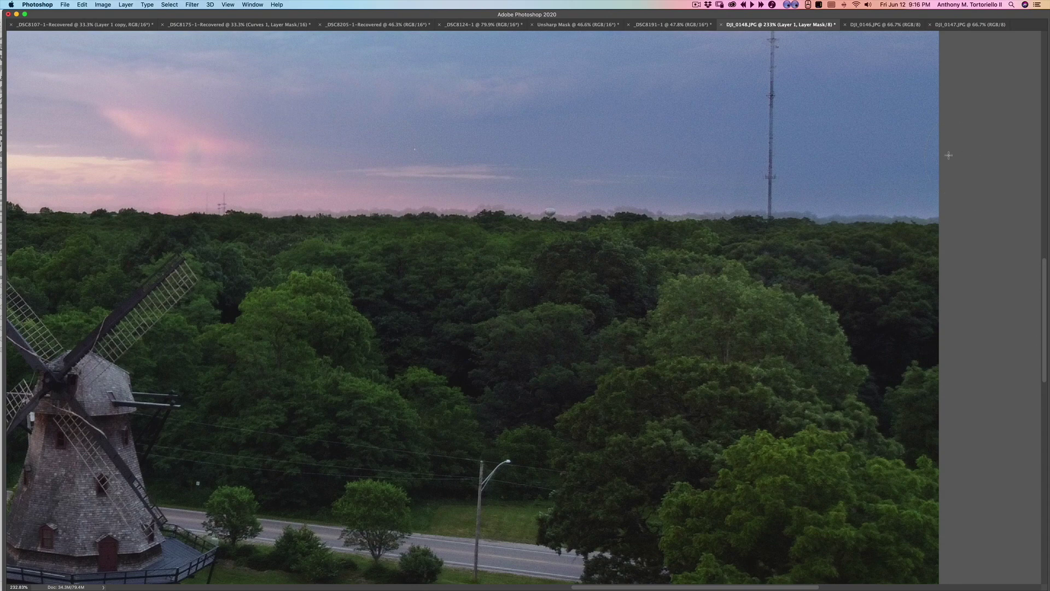
Nudge Layer 1's image upward to align its horizon with the background treeline, and review the whole composite.
key("Tab")
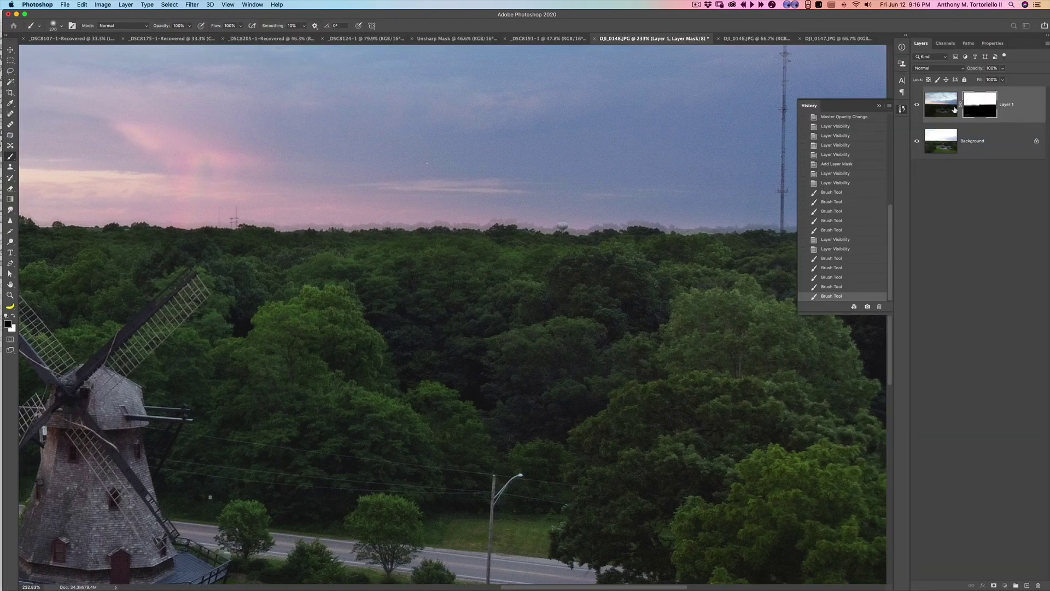
key("Tab")
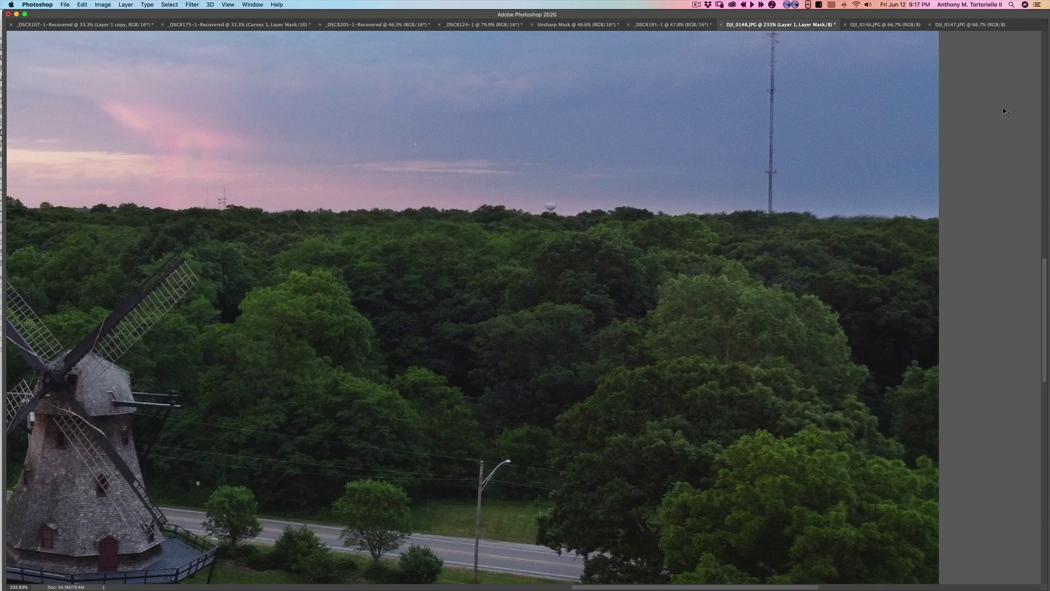
key("Tab")
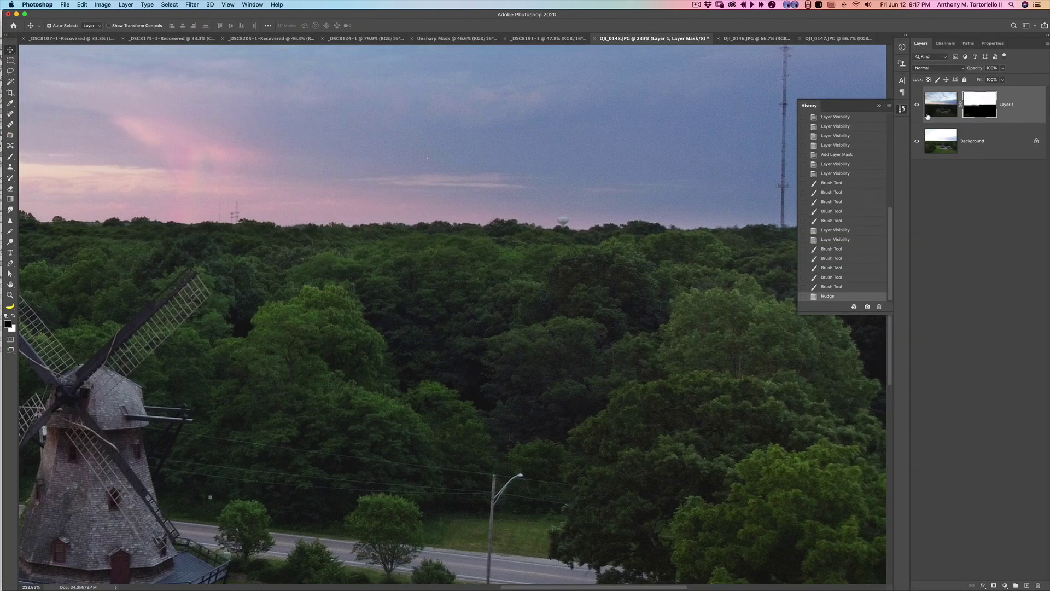
left_click_drag(588, 242, 694, 307)
key("super+minus")
key("super+minus")
key("super+minus")
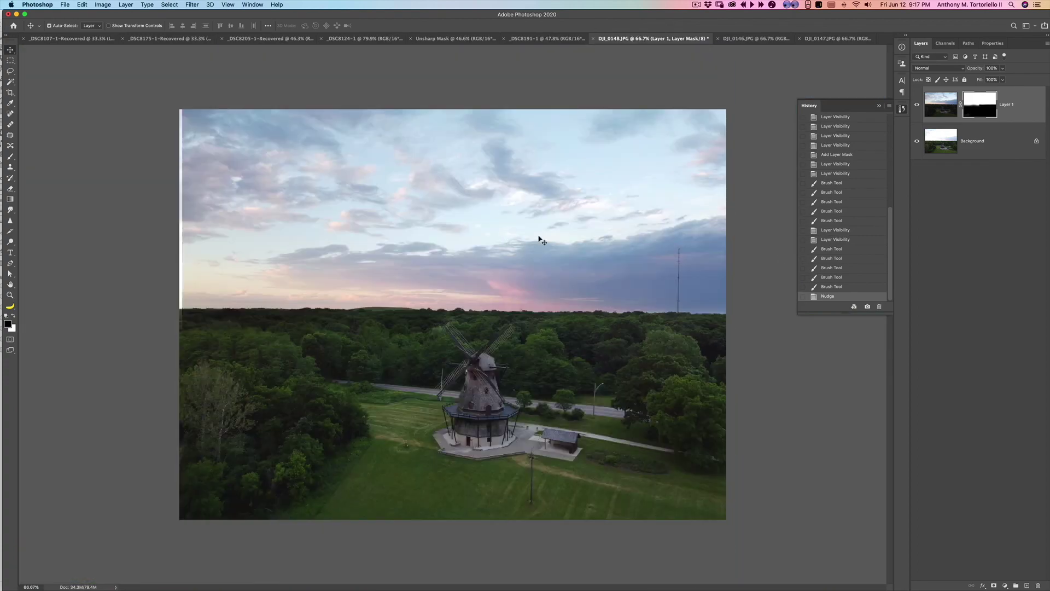
Touch up the mask along the horizon with a large brush at 100% opacity, undoing the unwanted strokes.
key("b")
mouse_move(503, 266)
left_mouse_down()
mouse_move(616, 278)
mouse_move(602, 277)
left_mouse_up()
left_click_drag(586, 216, 703, 235)
key("super+z")
key("x")
left_click_drag(582, 199, 567, 211)
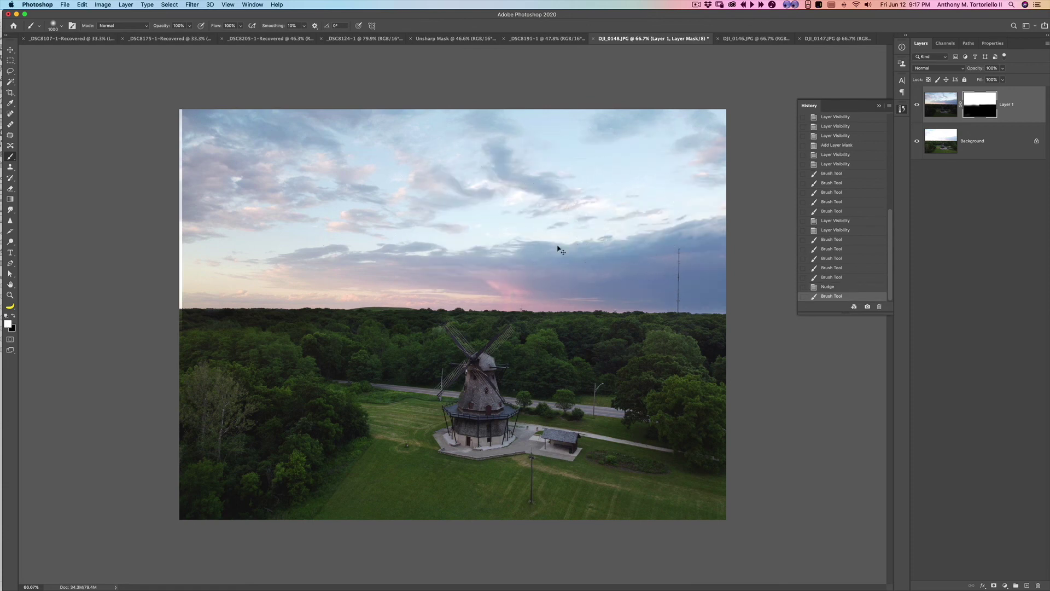
mouse_move(558, 257)
left_mouse_down()
mouse_move(495, 280)
mouse_move(553, 306)
left_mouse_up()
key("super+z")
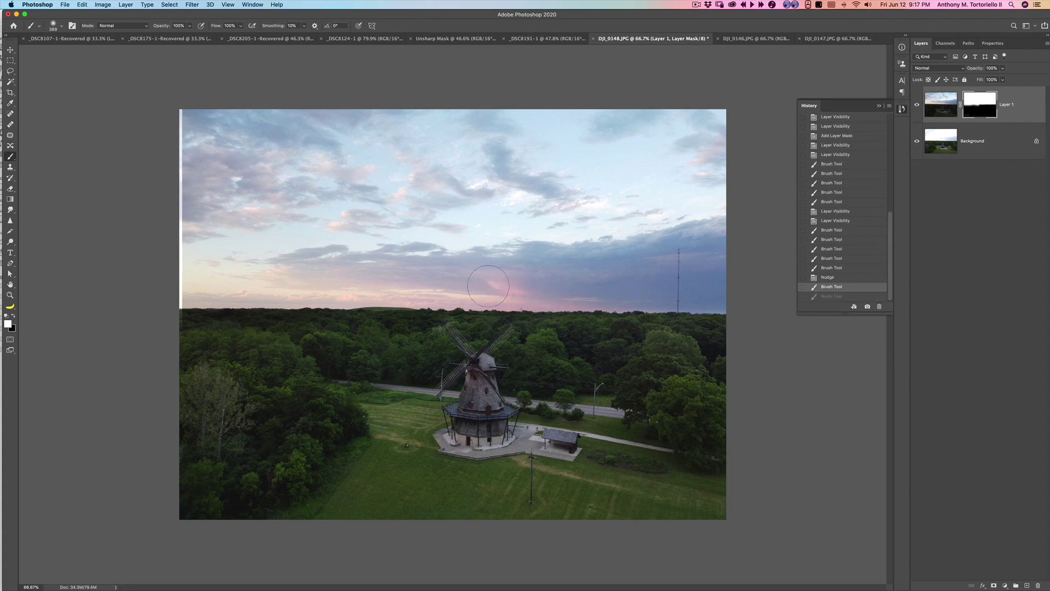
Brush white at 30% opacity on the mask along the treeline between the windmill and the water tower.
key("z")
left_click(506, 303)
left_click(506, 303)
key("b")
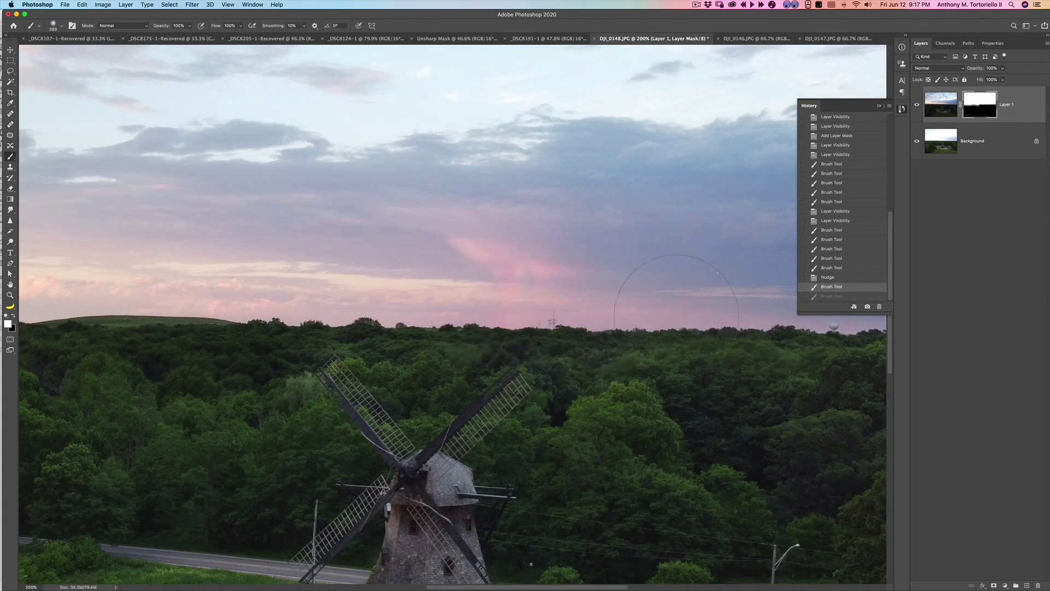
key("3")
left_click(826, 342)
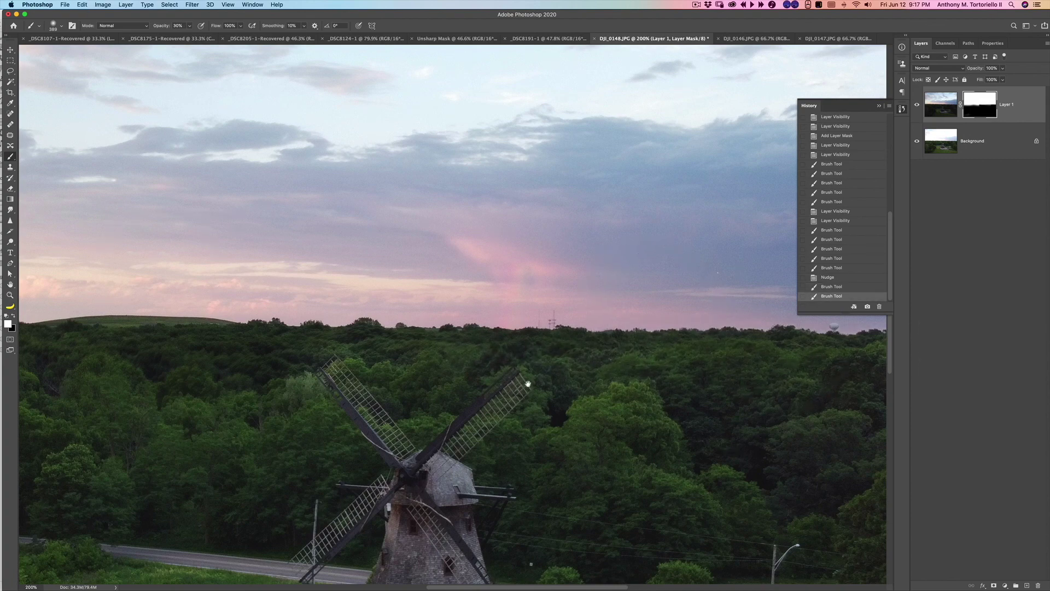
Touch up the mask along the treeline near the photo's left edge at 30% opacity and undo the last stroke.
left_click_drag(560, 394, 838, 373)
left_click(182, 317)
scroll(206, 310, "left", 10)
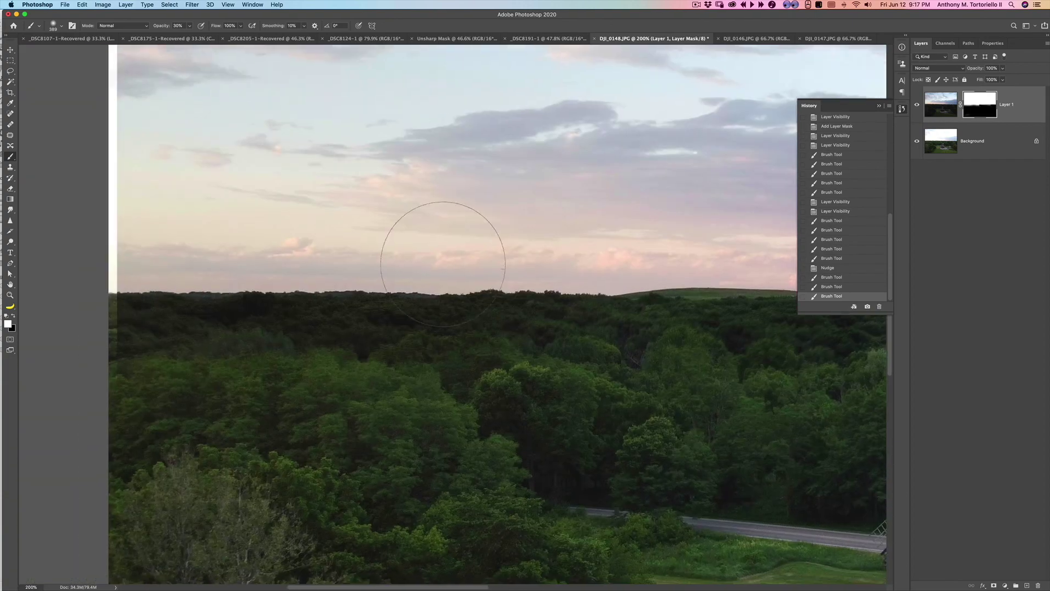
key("super+z")
key("x")
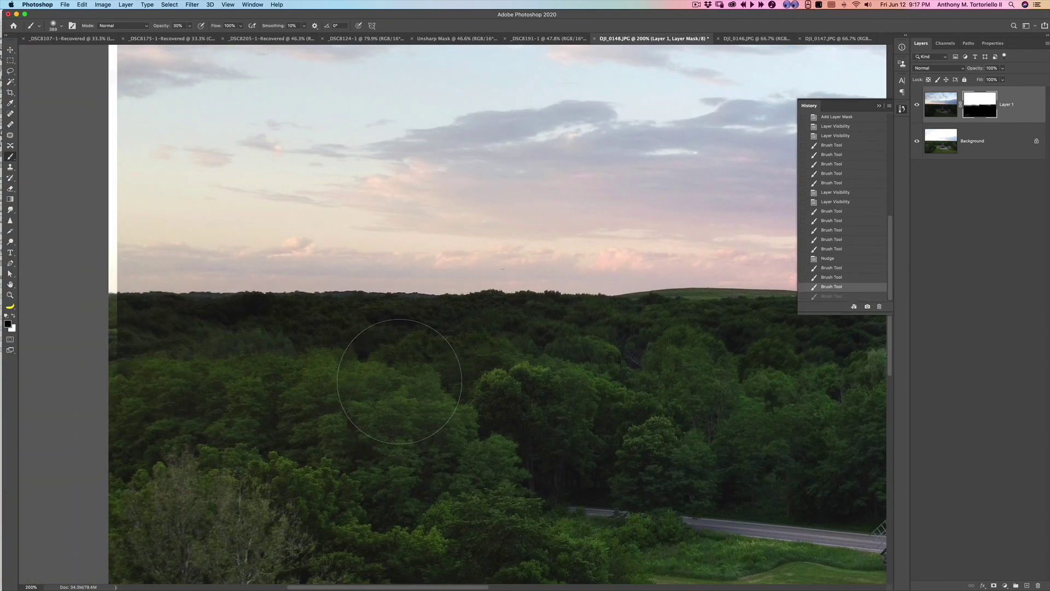
key("super+minus")
key("super+minus")
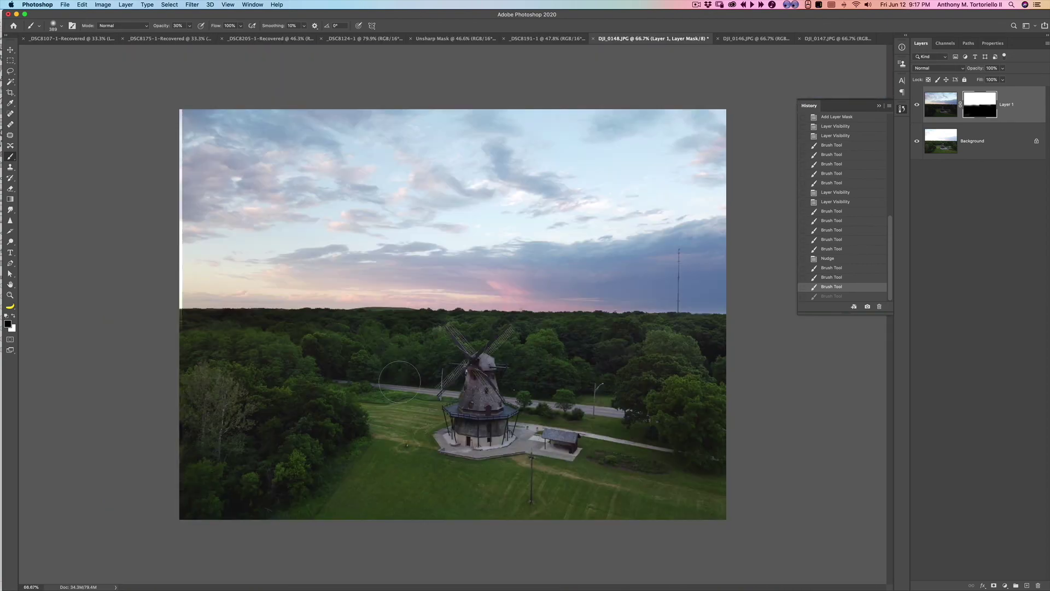
Merge Layer 1 down, duplicate the merged image, and crop at Original Ratio to remove the white strip on the photo's left edge.
key("super+e")
key("super+j")
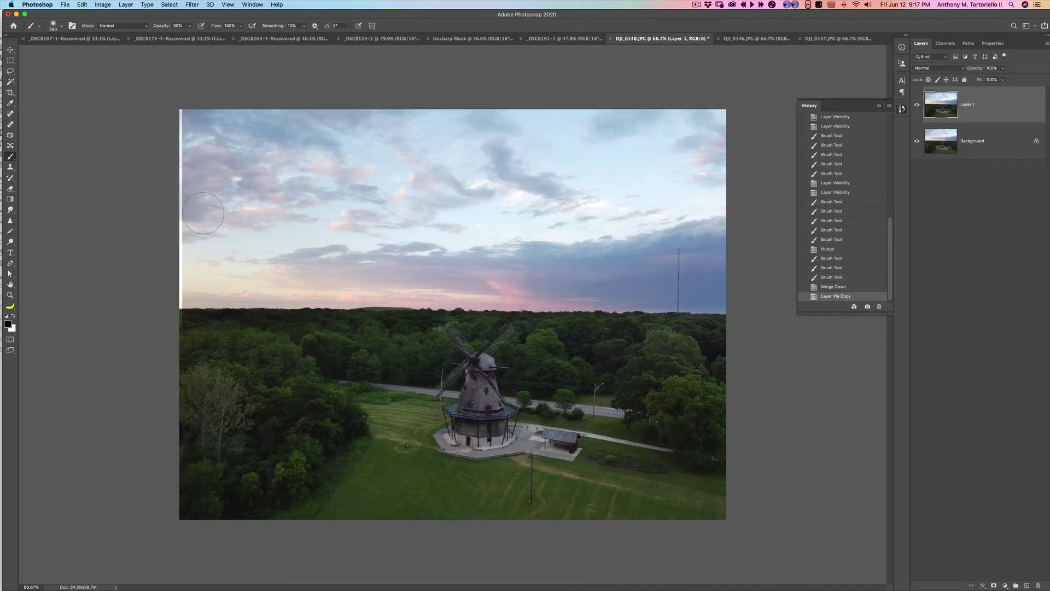
key("c")
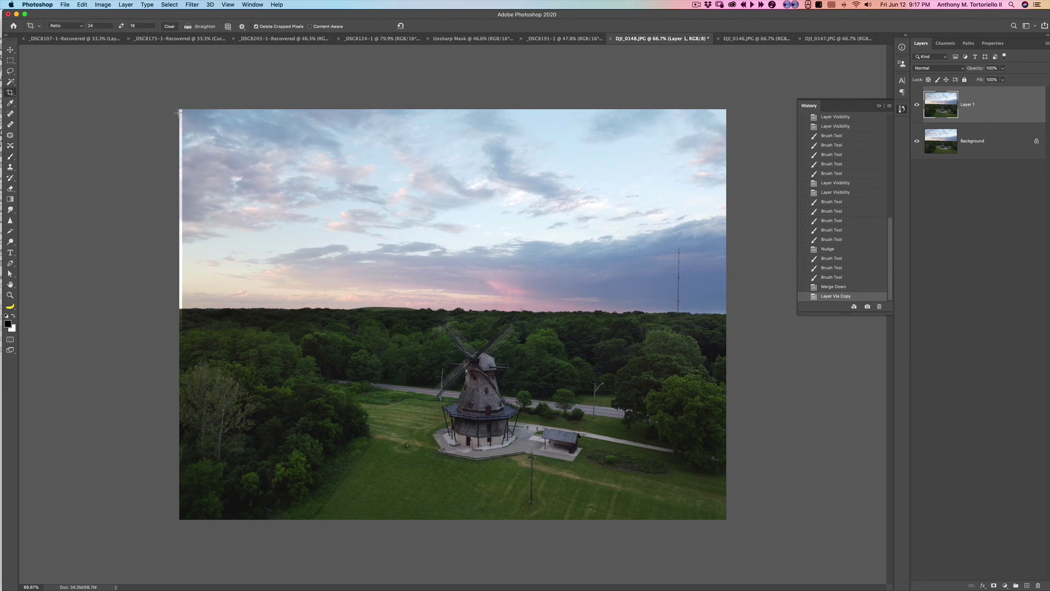
left_click(70, 26)
left_click(62, 44)
left_click_drag(183, 109, 786, 541)
key("Return")
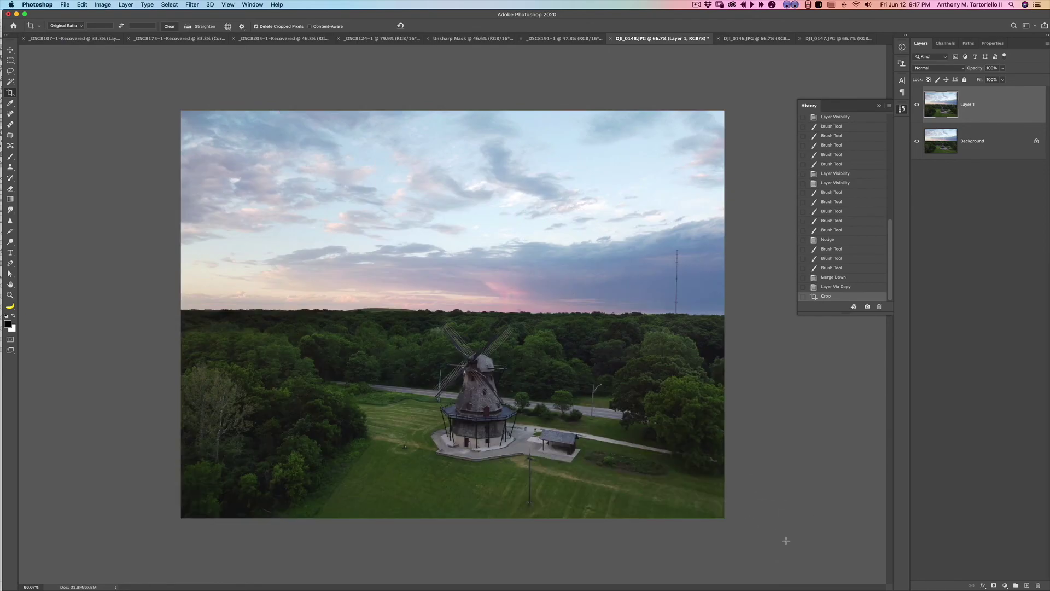
Merge the cropped layers, duplicate the result onto a new layer, and switch to full-screen mode.
key("super+e")
key("super+j")
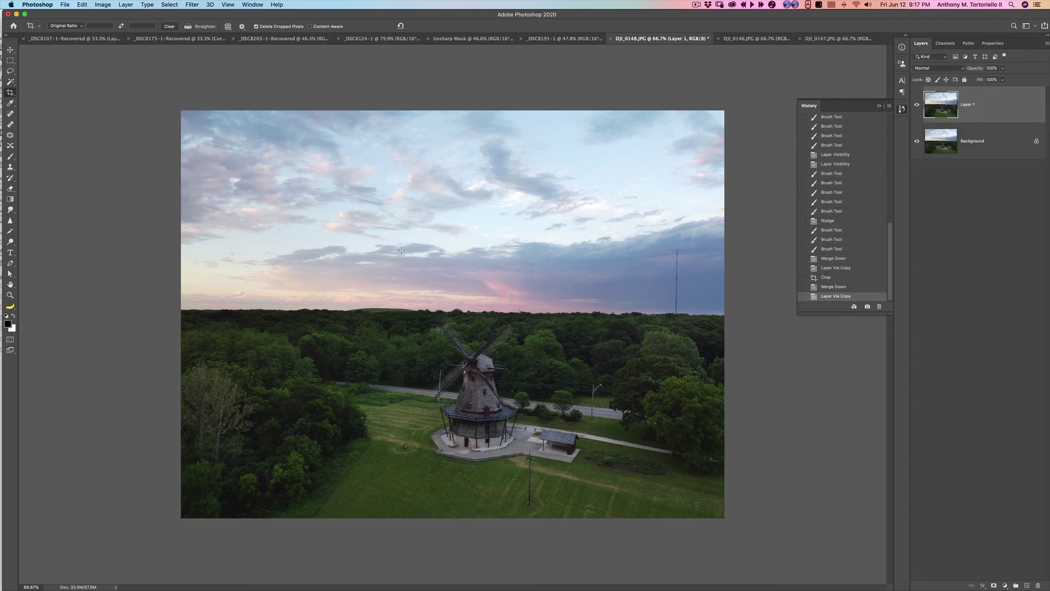
key("f")
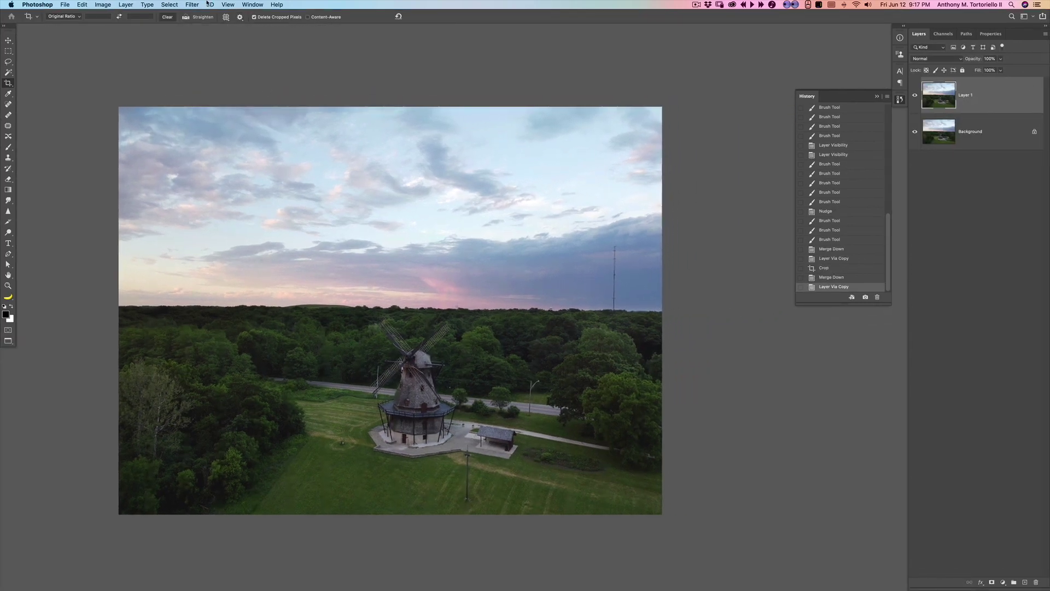
left_click(192, 4)
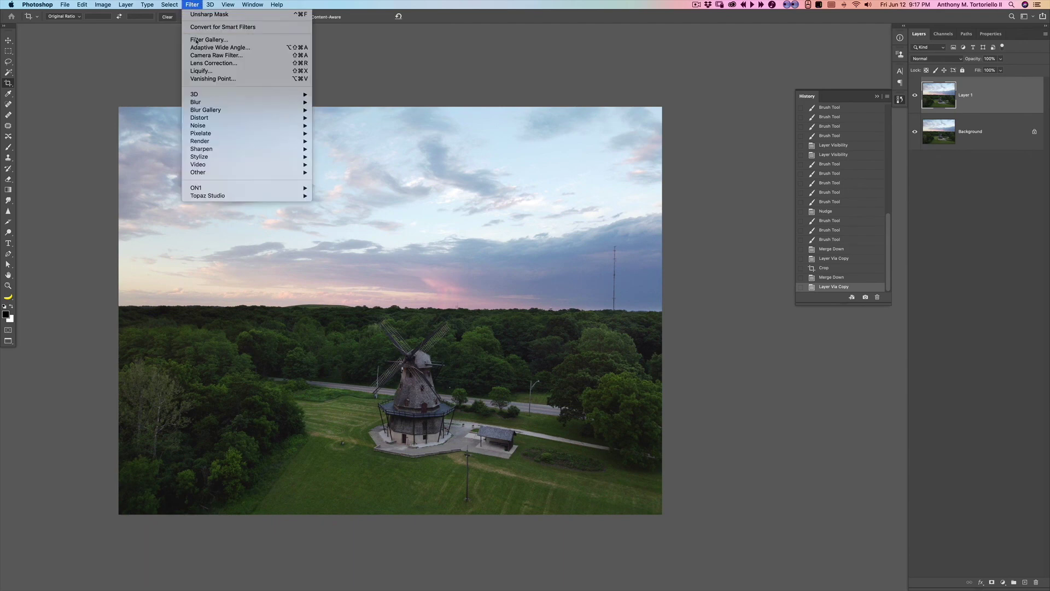
key("Escape")
key("f")
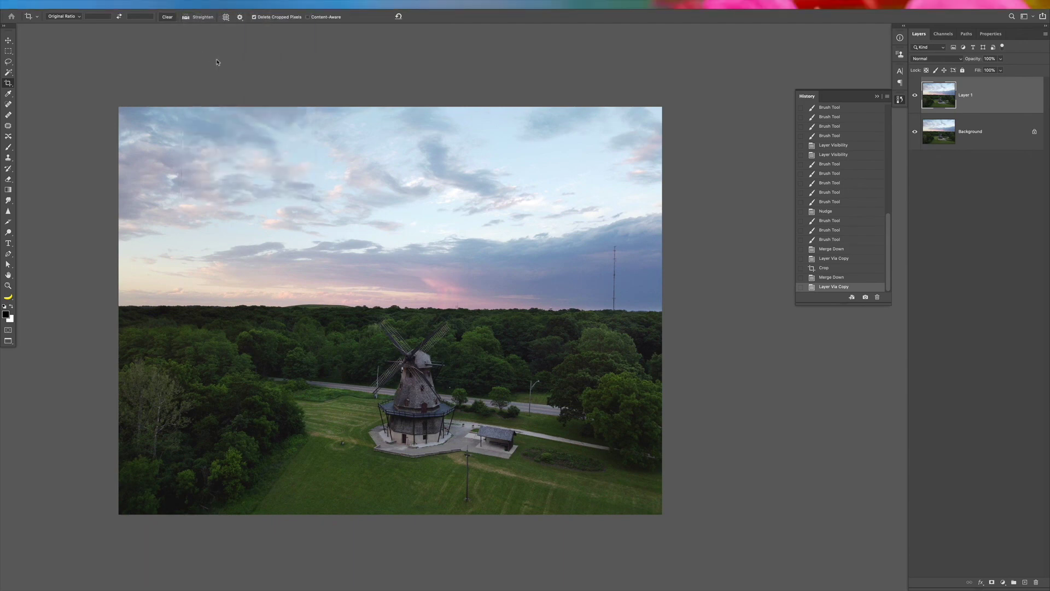
In the Camera Raw Filter, set Saturation to +38 and Dehaze to +41, and turn off the highlight clipping warning.
key("super+shift+a")
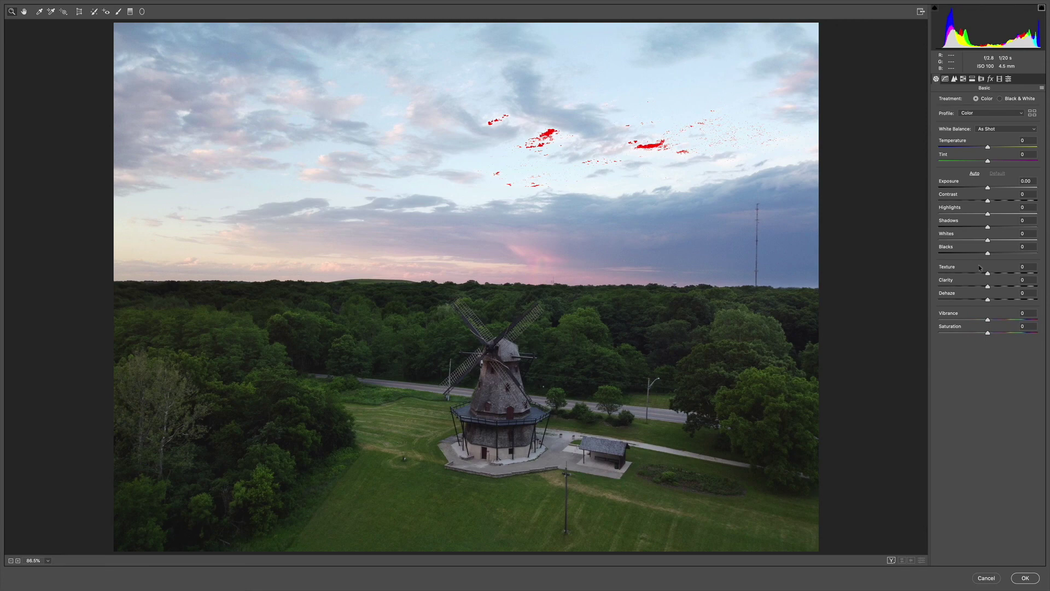
left_click_drag(989, 334, 1006, 333)
left_click(1041, 9)
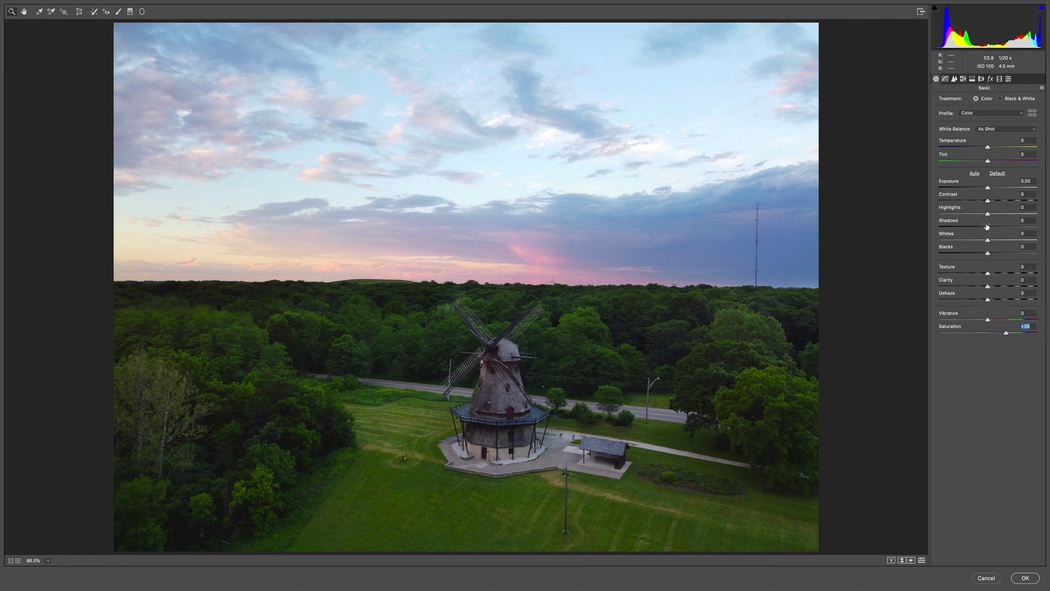
left_click_drag(988, 300, 1008, 296)
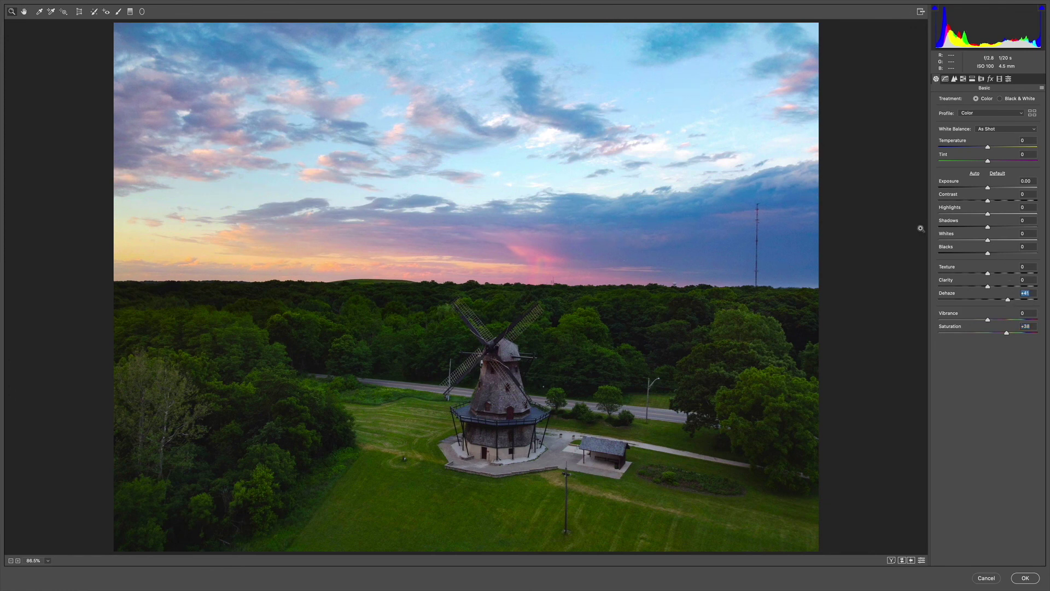
Examine the noise in the sky around the radio tower at 400%, with and without the Dehaze adjustment.
left_click(673, 239)
left_click_drag(690, 258, 721, 307)
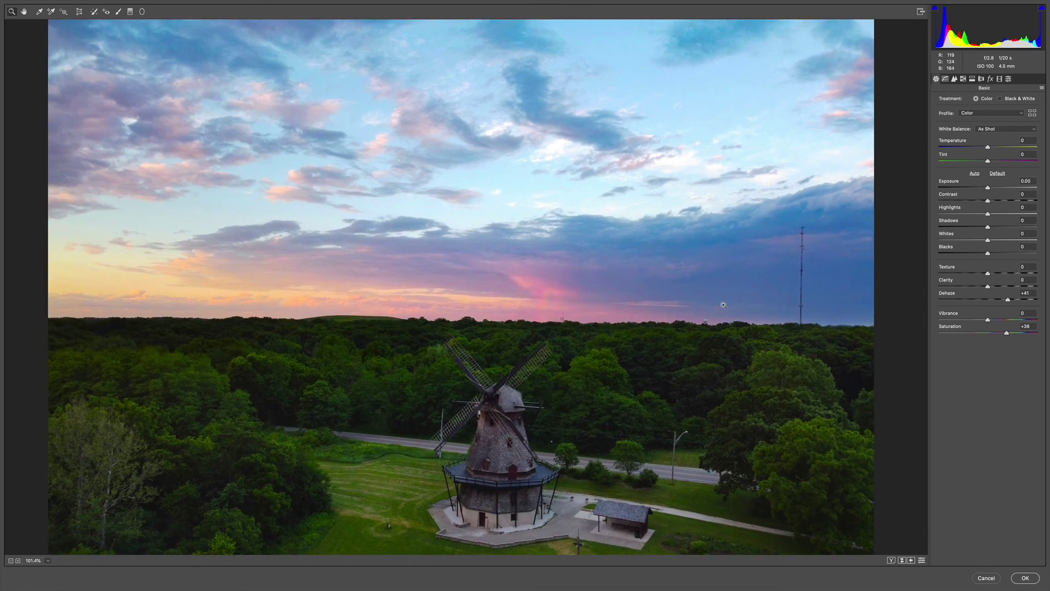
left_click(725, 300)
left_click(703, 249)
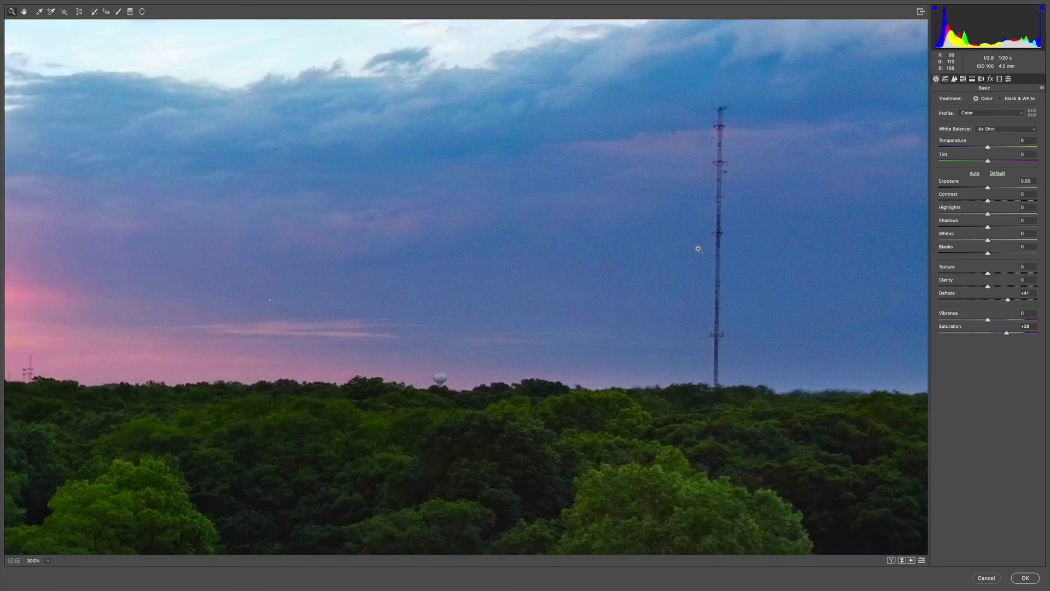
left_click(703, 250)
key("ctrl+z")
key("ctrl+shift+z")
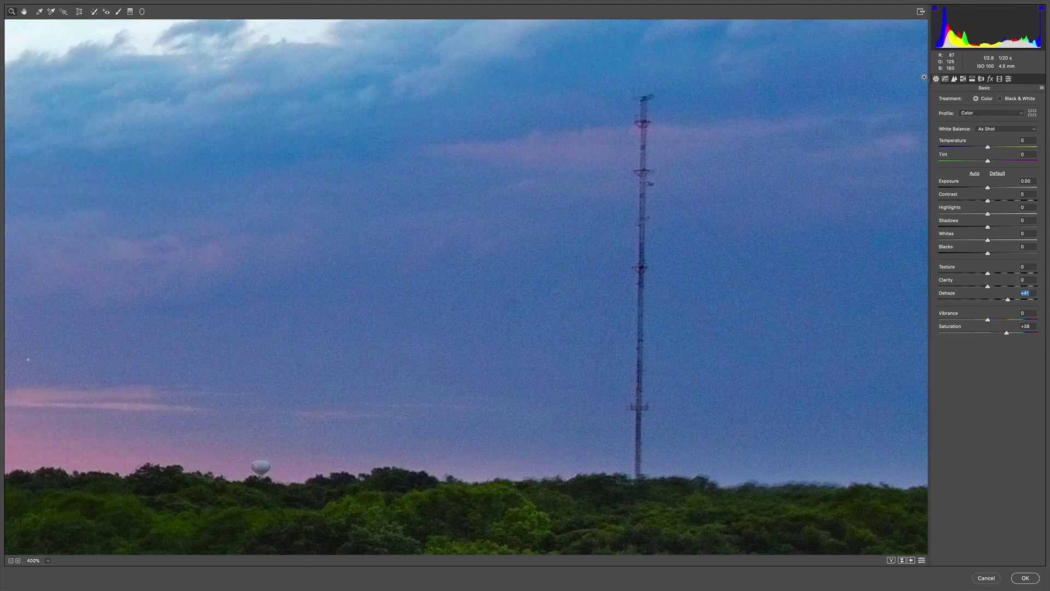
Set Luminance noise reduction to 12, checking its effect across the sky, and apply the Camera Raw filter.
left_click(955, 80)
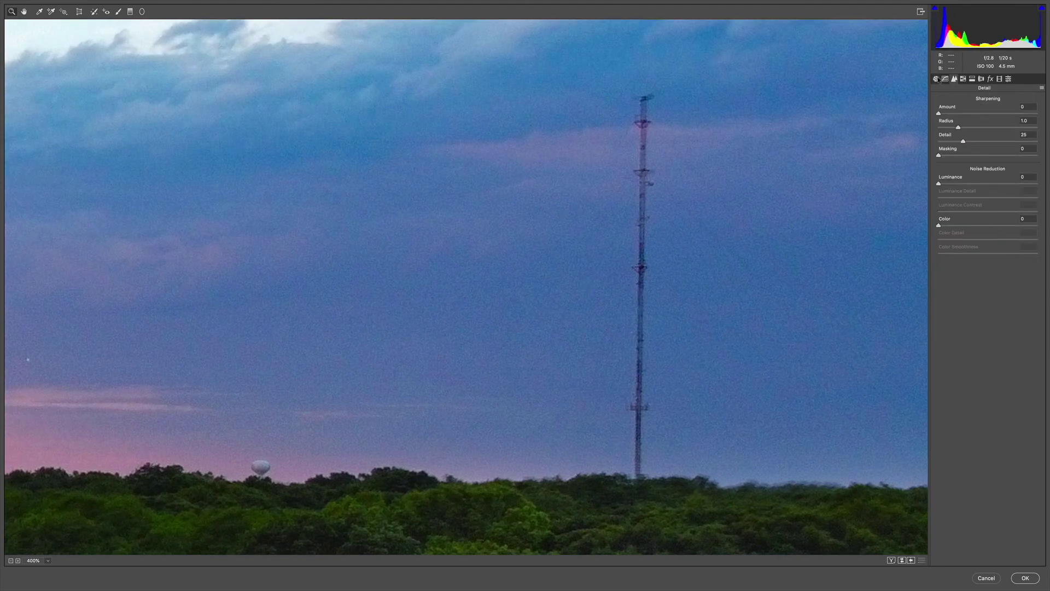
left_click_drag(938, 183, 963, 184)
left_click_drag(963, 184, 961, 185)
left_click_drag(460, 229, 816, 230)
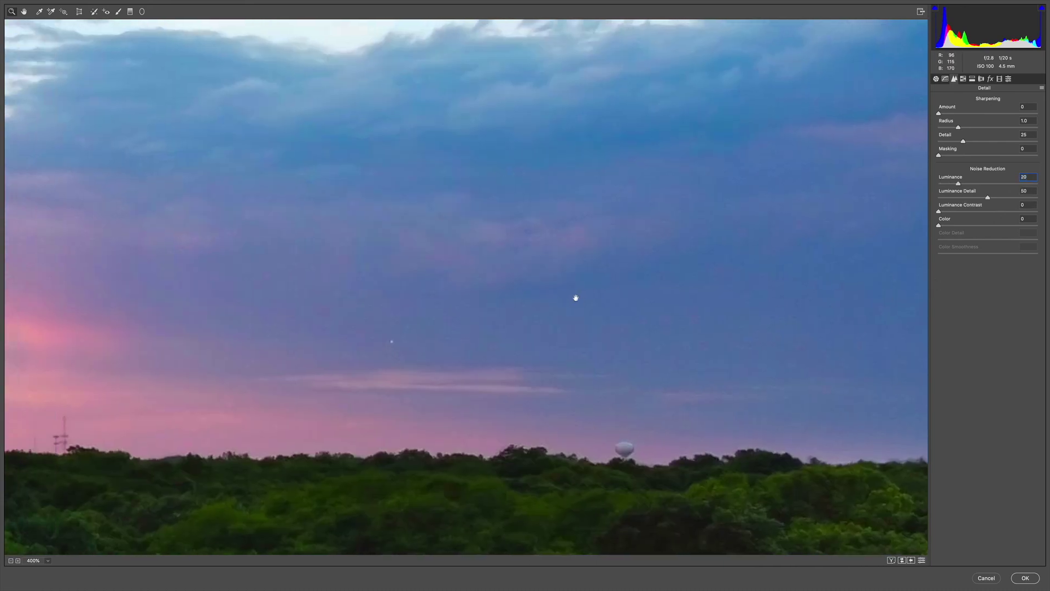
left_click_drag(575, 295, 743, 286)
left_click_drag(891, 192, 995, 266)
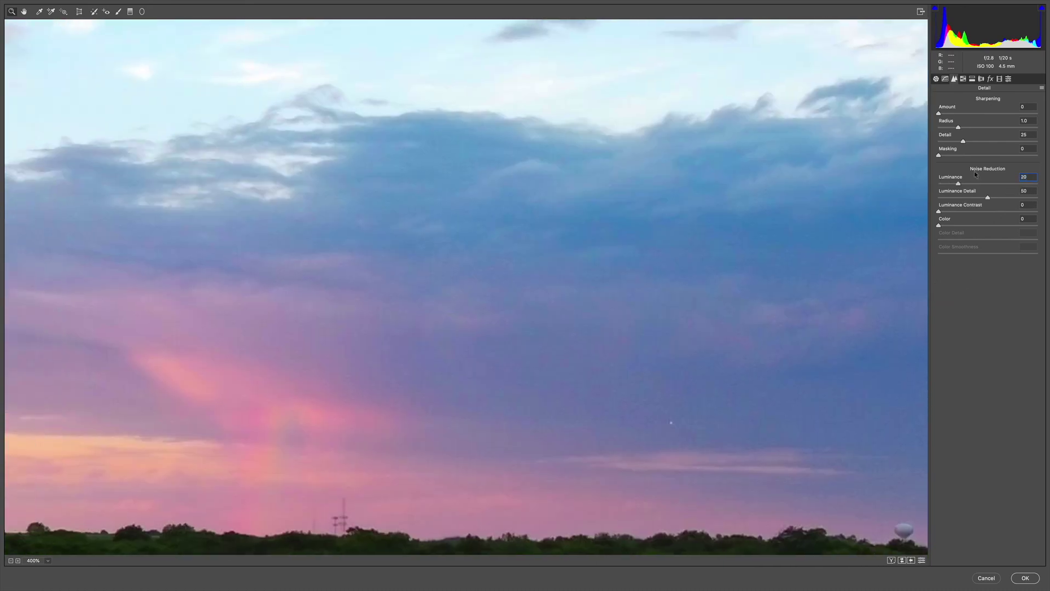
left_click_drag(960, 185, 950, 185)
left_click(1025, 578)
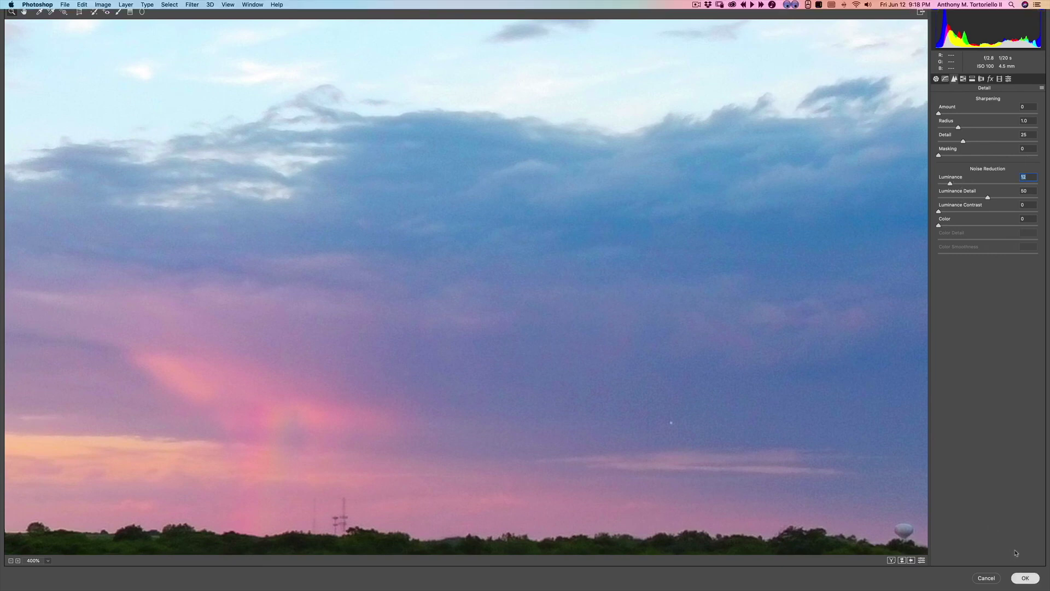
Compare the whole photo with and without the Camera Raw adjustments.
key("super+z")
key("super+shift+z")
key("super+z")
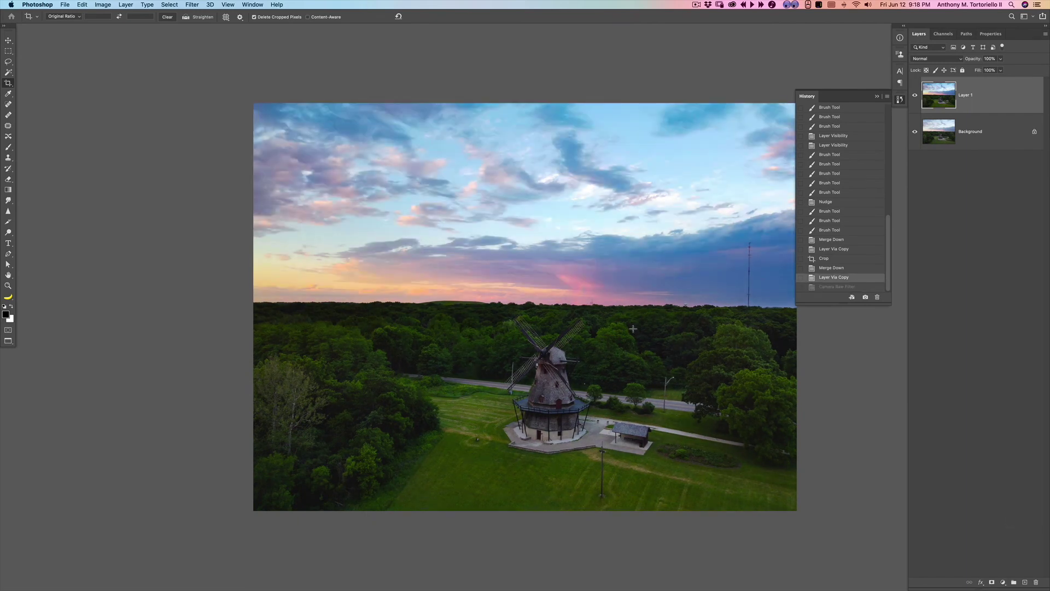
scroll(633, 328, "down", 3)
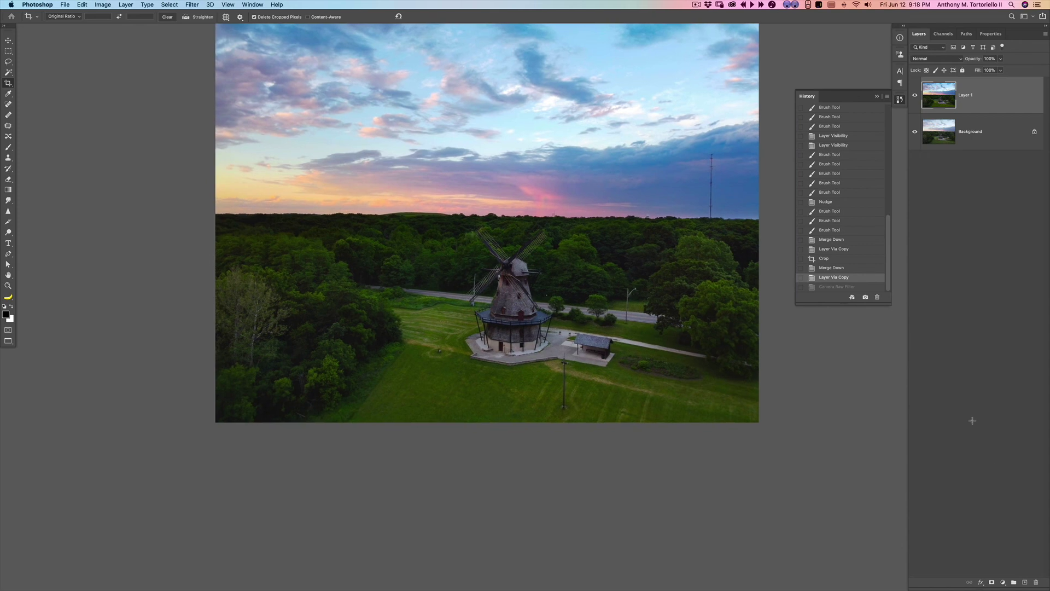
Add a layer mask to the filtered layer and try brushing out the effect over the landscape at 100% opacity.
left_click(992, 582)
key("b")
left_click_drag(503, 274, 578, 312)
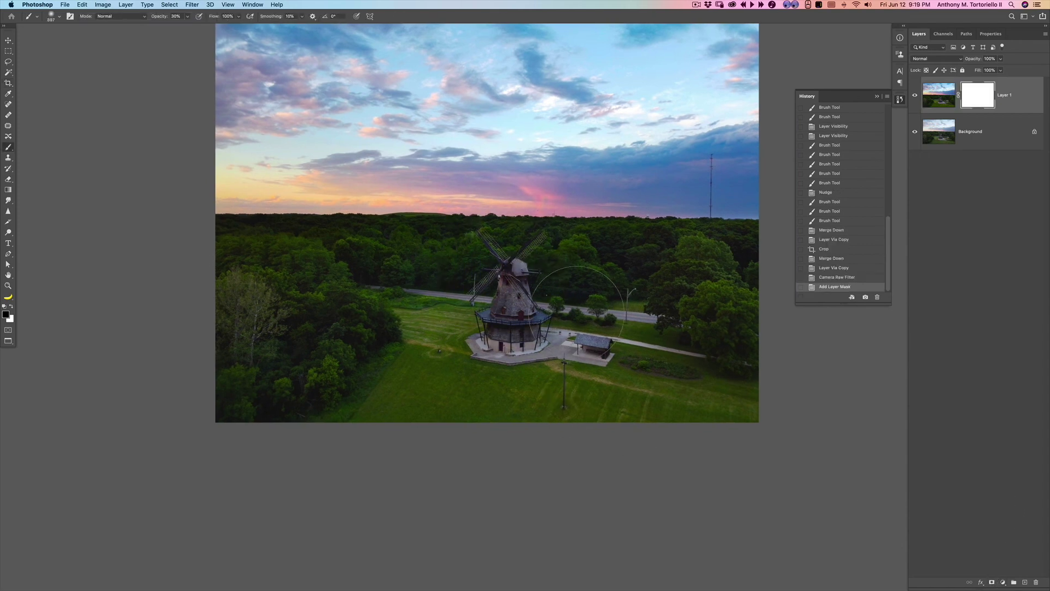
key("0")
left_click_drag(507, 283, 492, 283)
left_click_drag(730, 284, 719, 282)
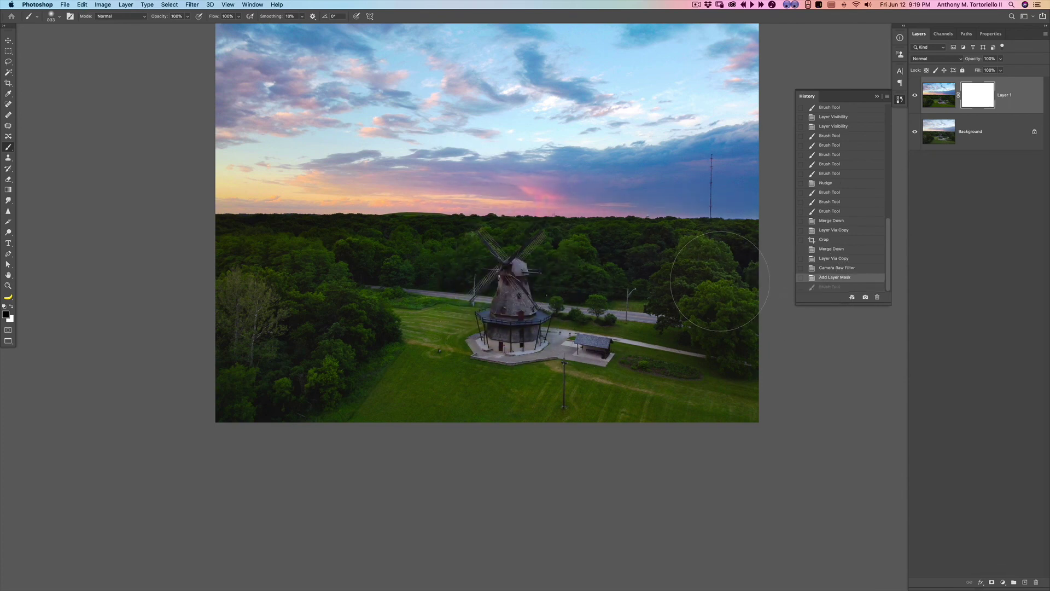
With the brush at 50% opacity, paint black on the mask over the trees on both sides and the grass below the windmill.
key("bracketright")
key("5")
mouse_move(677, 318)
left_mouse_down()
mouse_move(558, 249)
mouse_move(728, 307)
left_mouse_up()
mouse_move(252, 390)
left_mouse_down()
mouse_move(205, 395)
mouse_move(276, 392)
left_mouse_up()
left_click_drag(275, 313, 306, 312)
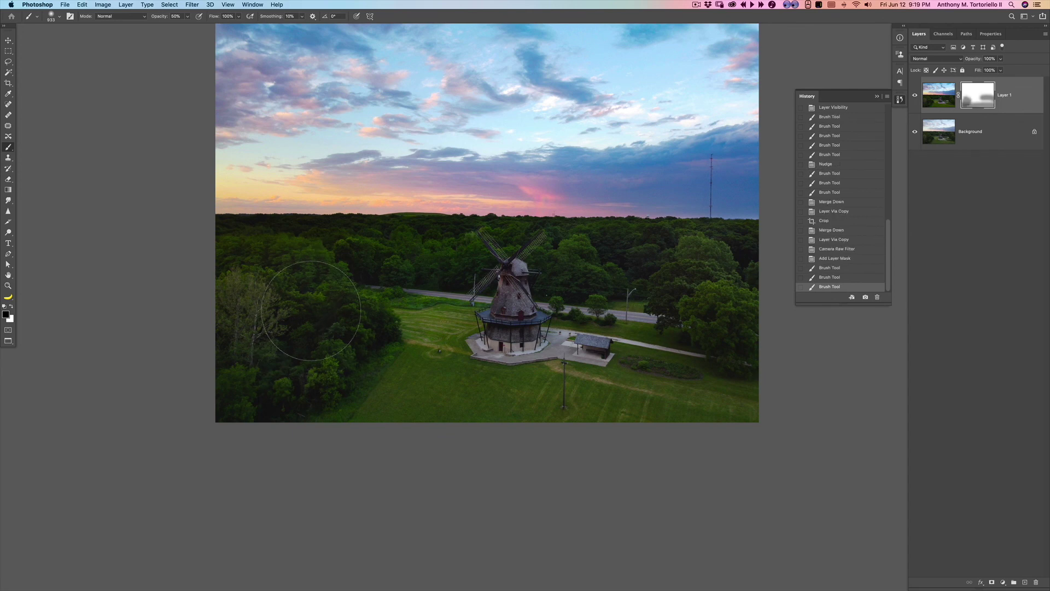
mouse_move(363, 266)
left_mouse_down()
mouse_move(241, 263)
mouse_move(261, 373)
mouse_move(256, 309)
left_mouse_up()
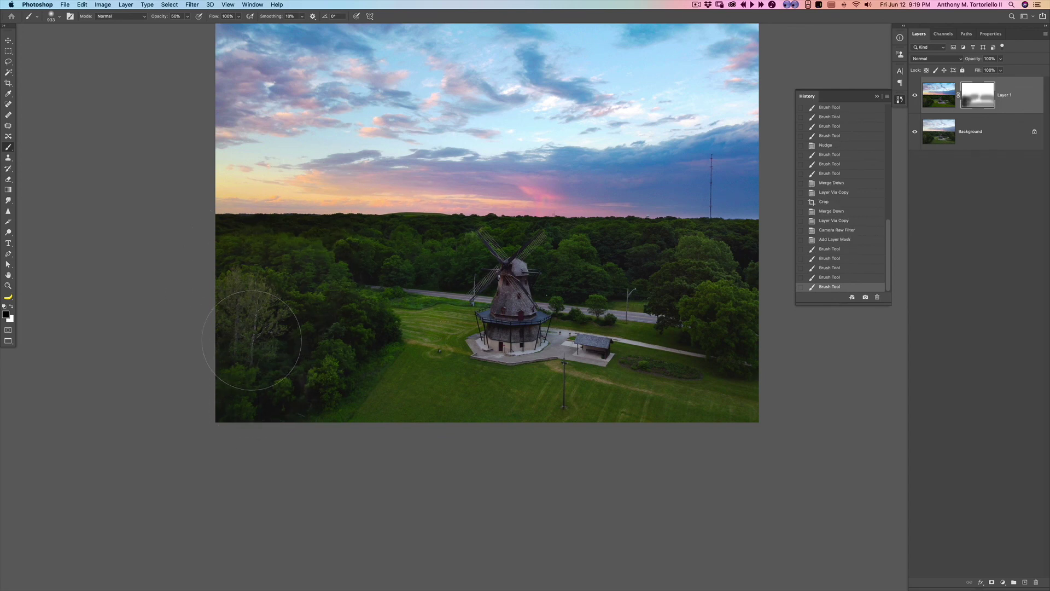
left_click_drag(586, 266, 760, 276)
mouse_move(659, 355)
left_mouse_down()
mouse_move(493, 377)
mouse_move(519, 386)
left_mouse_up()
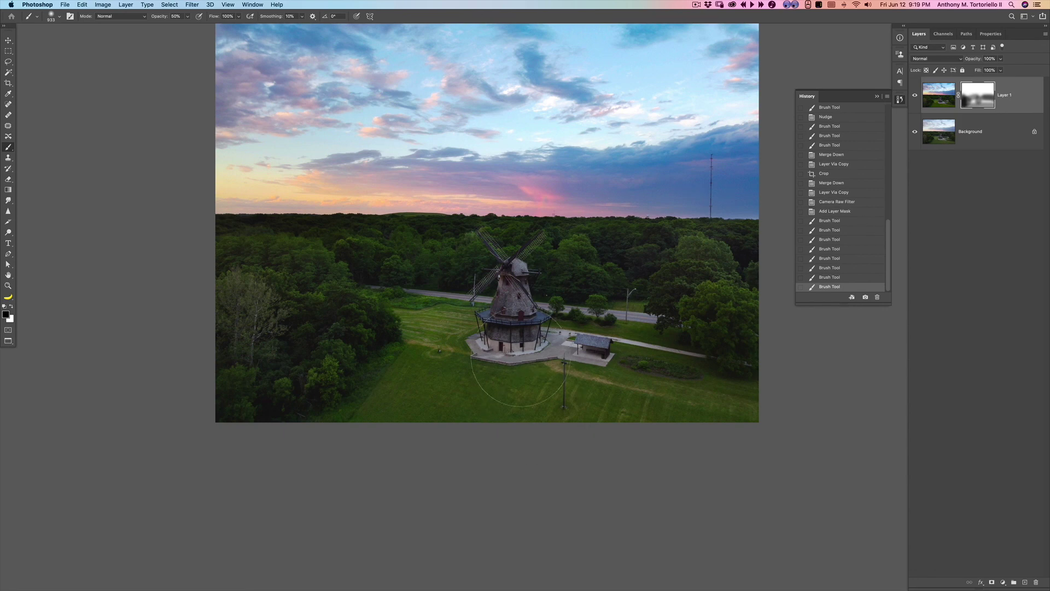
Merge the masked layer down and copy the merged image onto a new layer.
left_click_drag(433, 389, 419, 469)
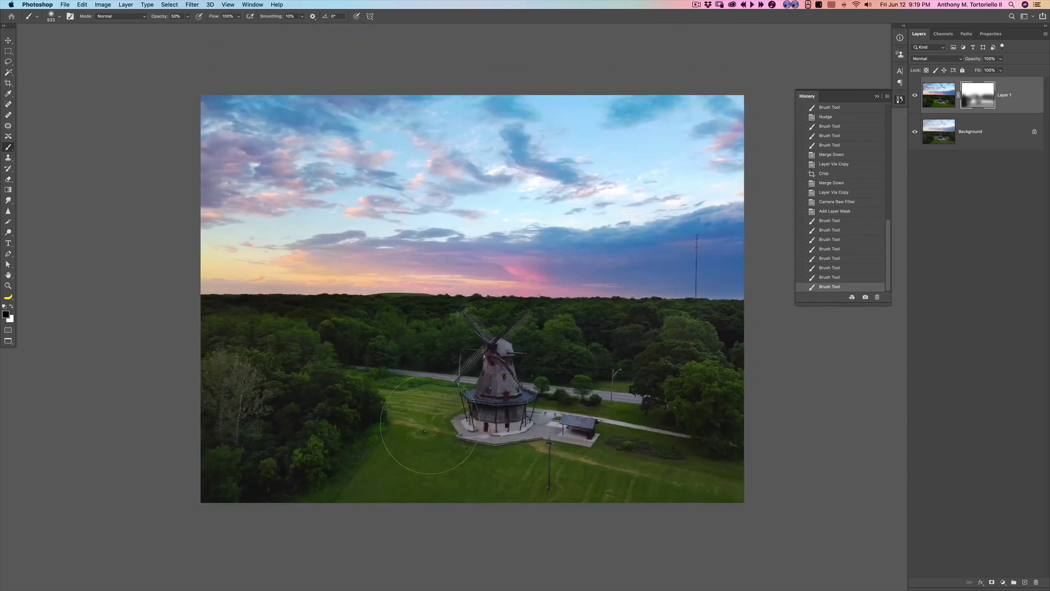
key("ctrl+e")
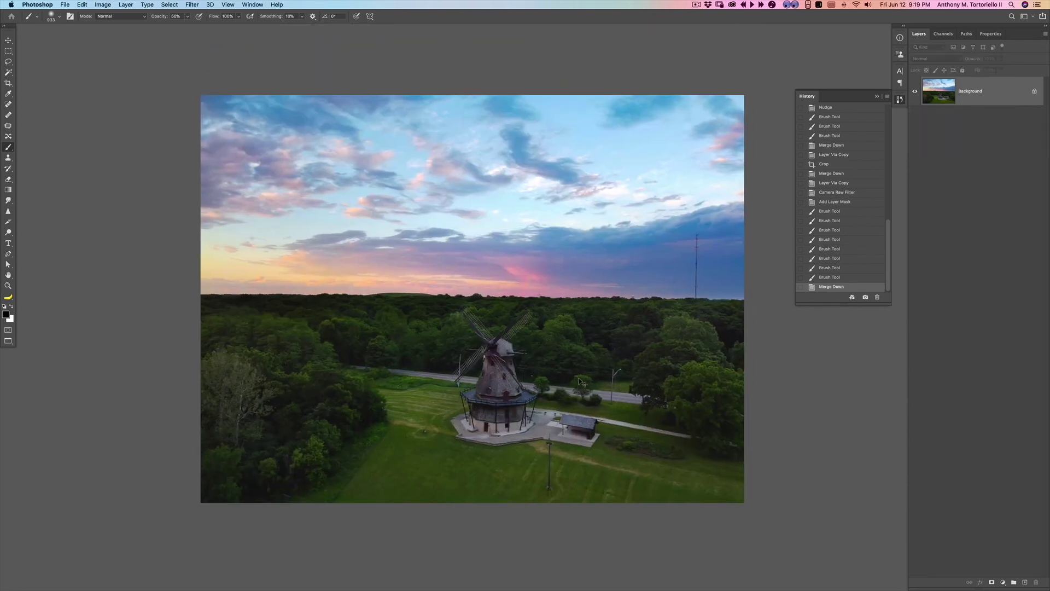
key("ctrl+j")
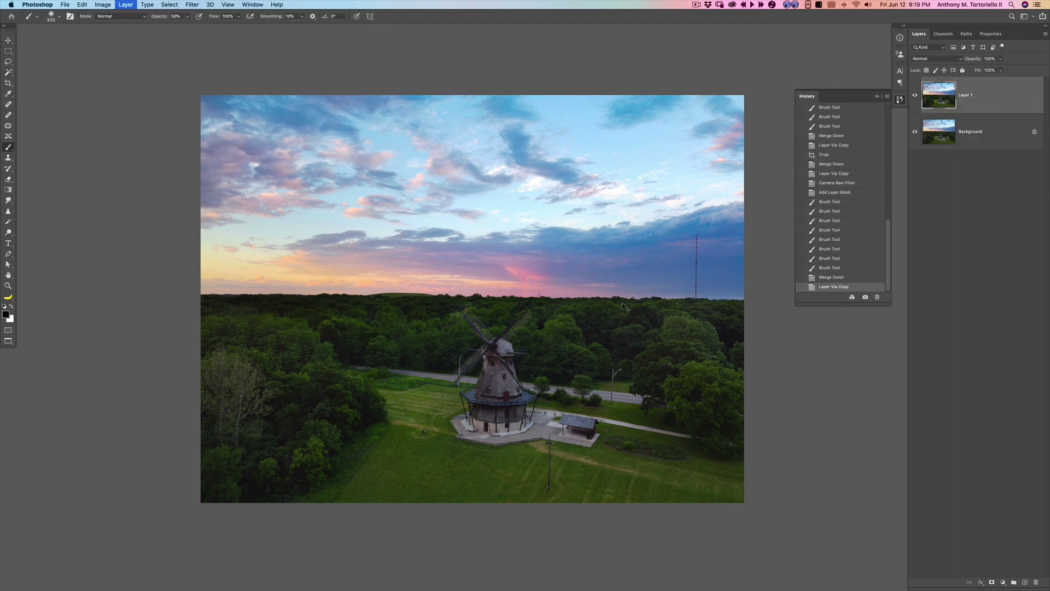
left_click_drag(534, 362, 503, 332)
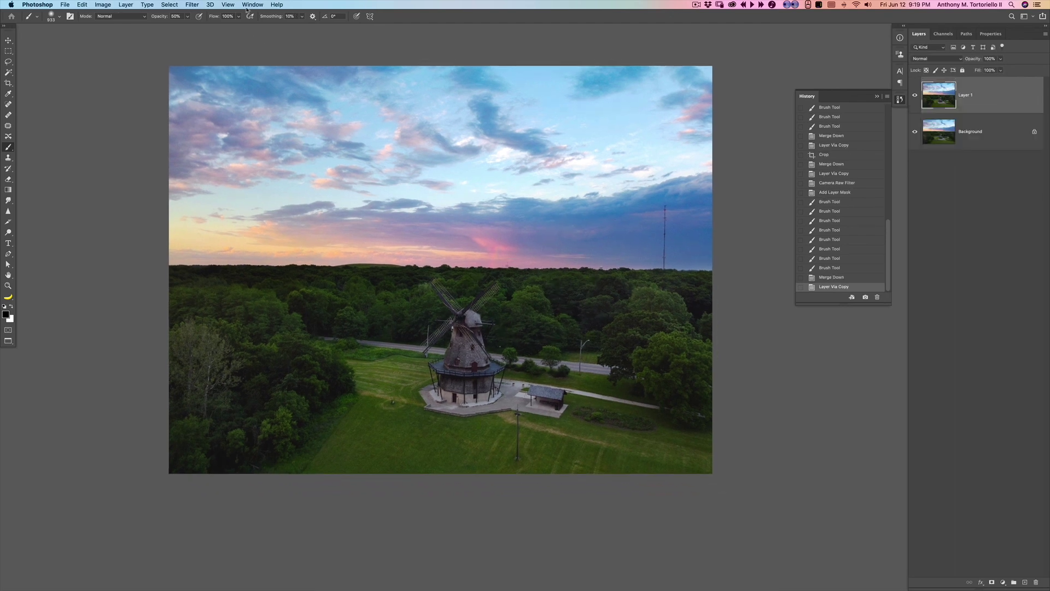
Open the Camera Raw Filter on the new layer and draw an elliptical Radial Filter around the windmill.
left_click(192, 4)
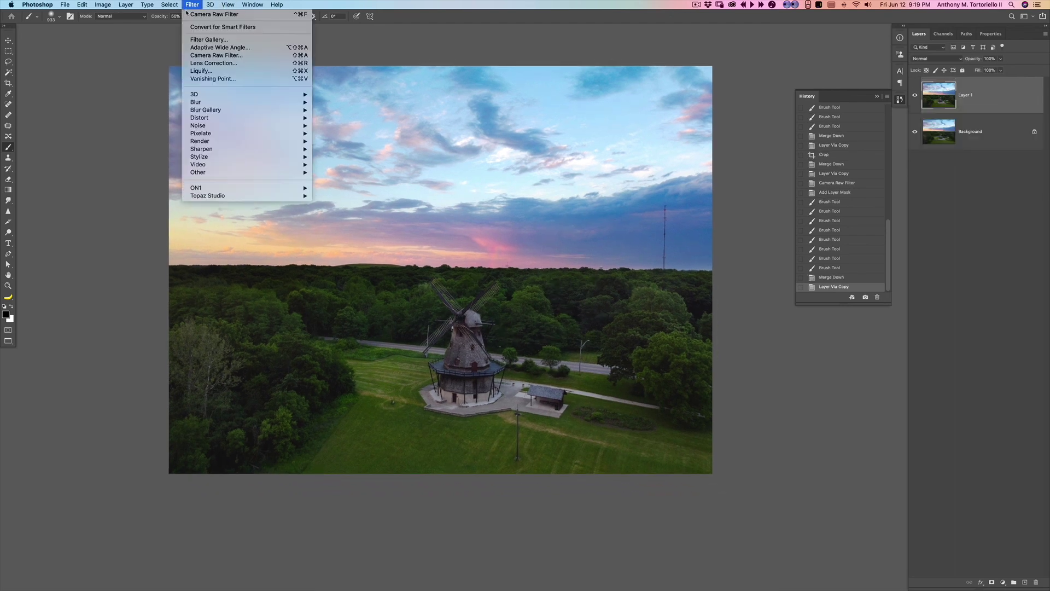
left_click(202, 56)
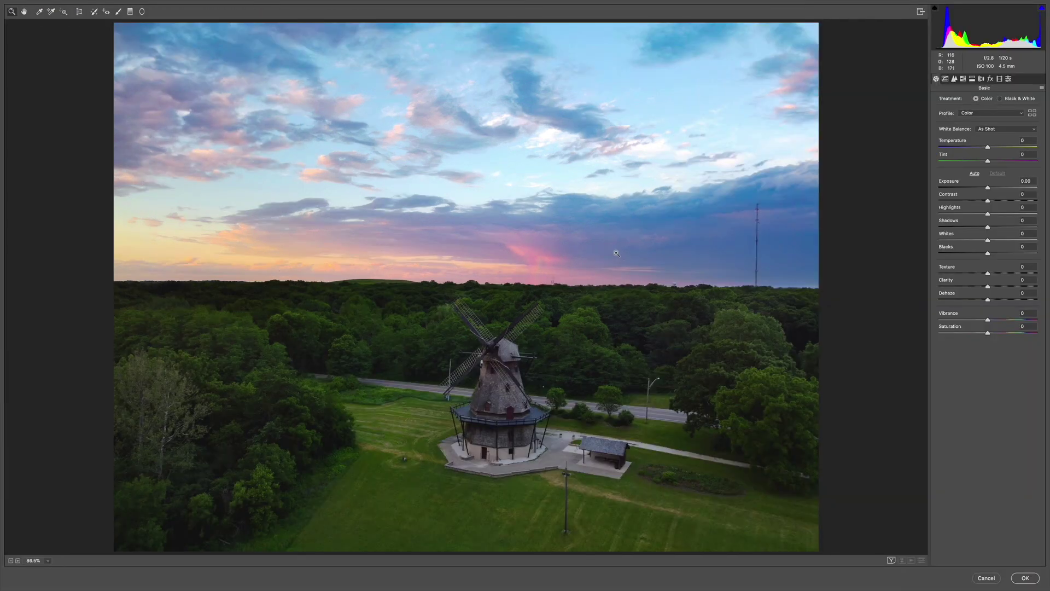
left_click(142, 11)
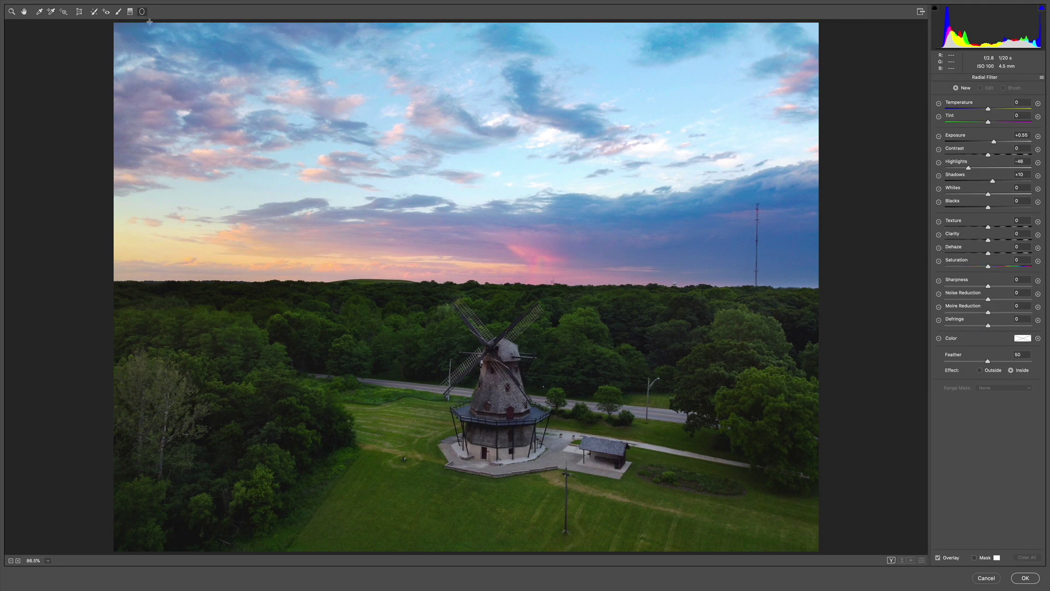
left_click_drag(455, 331, 509, 404)
left_click_drag(457, 332, 502, 377)
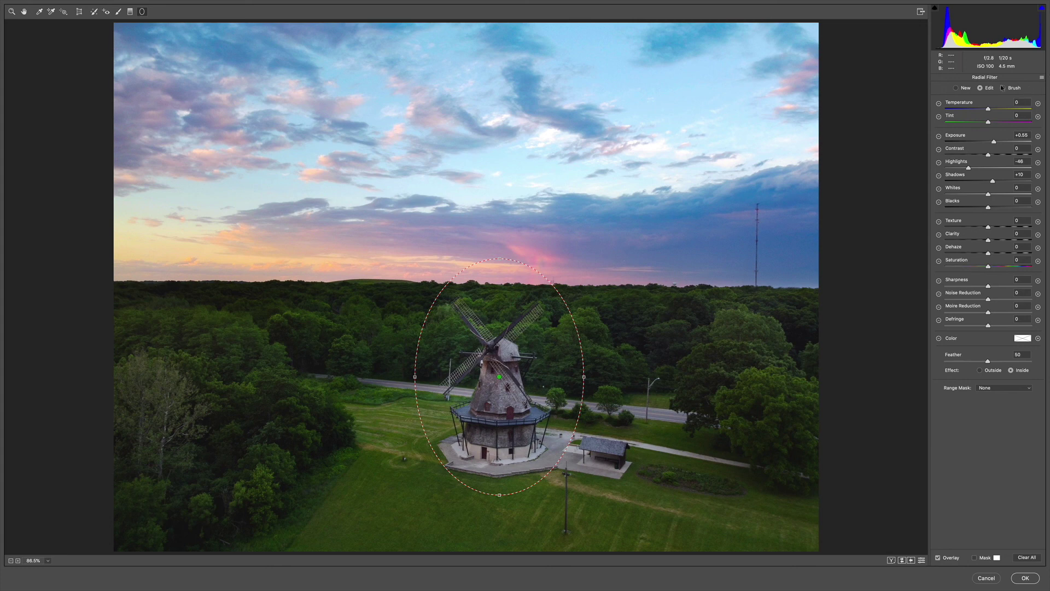
Reset the radial filter's local correction settings, recenter its ellipse on the windmill and set Exposure to +0.60.
left_click(1042, 79)
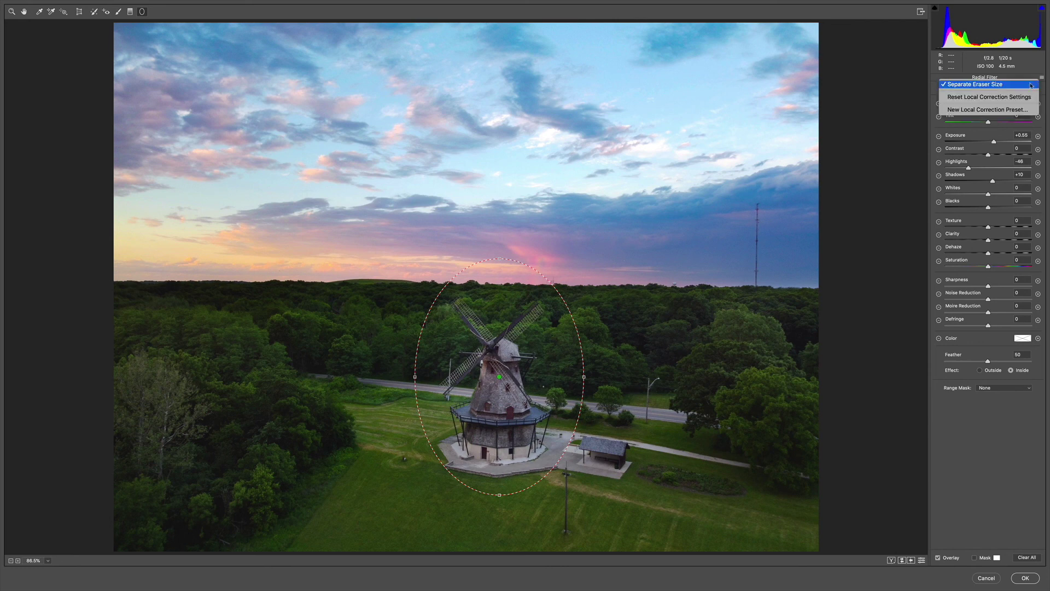
left_click(993, 98)
mouse_move(500, 376)
left_mouse_down()
mouse_move(477, 361)
mouse_move(503, 381)
mouse_move(496, 374)
left_mouse_up()
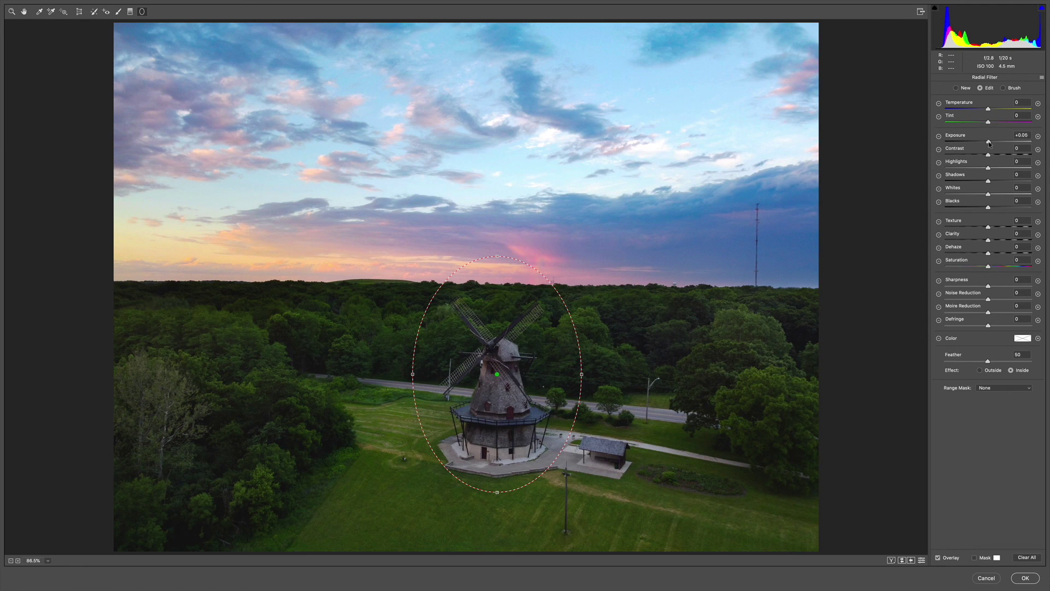
left_click_drag(989, 144, 994, 144)
left_click(995, 144)
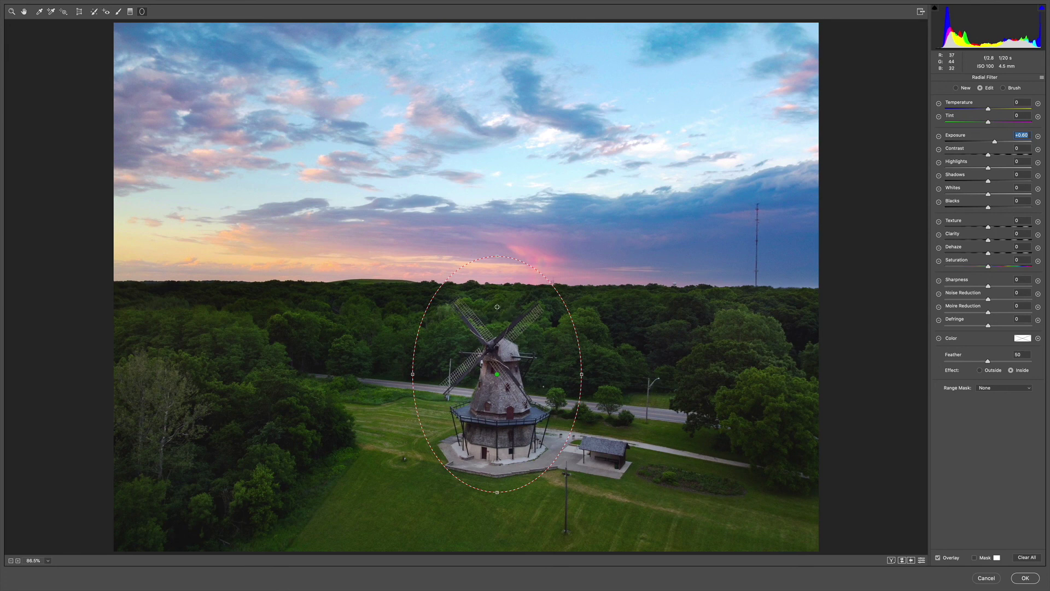
Reshape and lower the radial ellipse so that it fits the windmill from blade tips to base.
left_click_drag(496, 256, 497, 300)
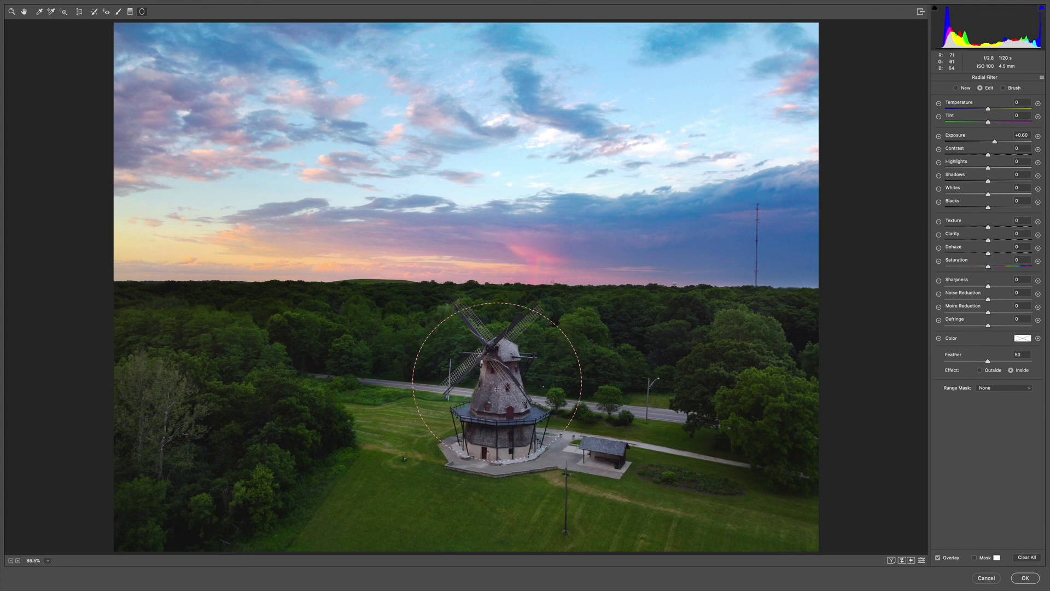
left_click_drag(496, 382, 497, 404)
left_click_drag(498, 322, 497, 296)
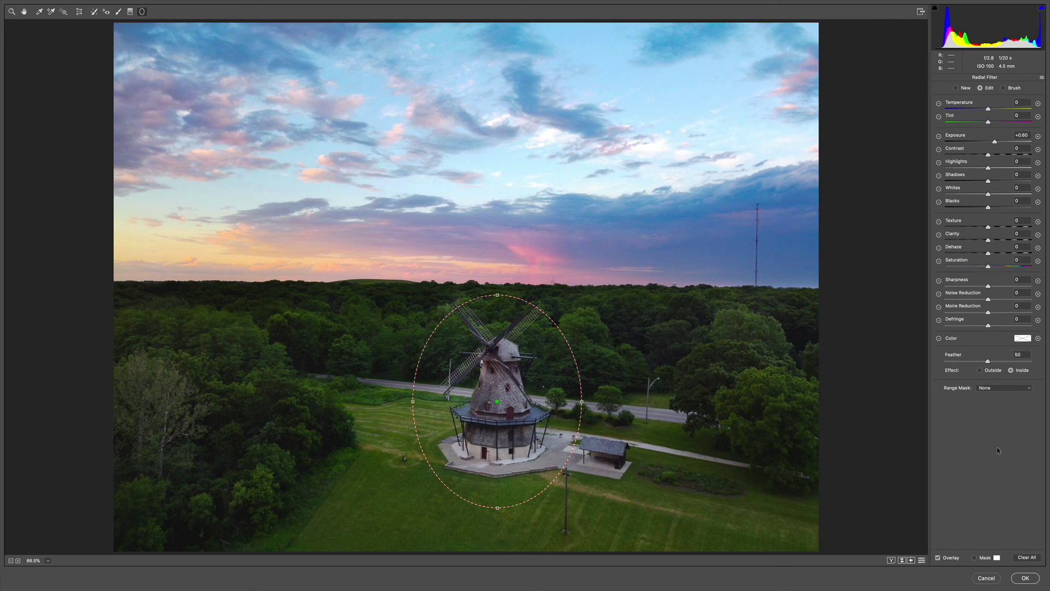
Set the radial filter's Exposure to +0.80 and apply the Camera Raw filter.
left_click_drag(995, 140, 998, 145)
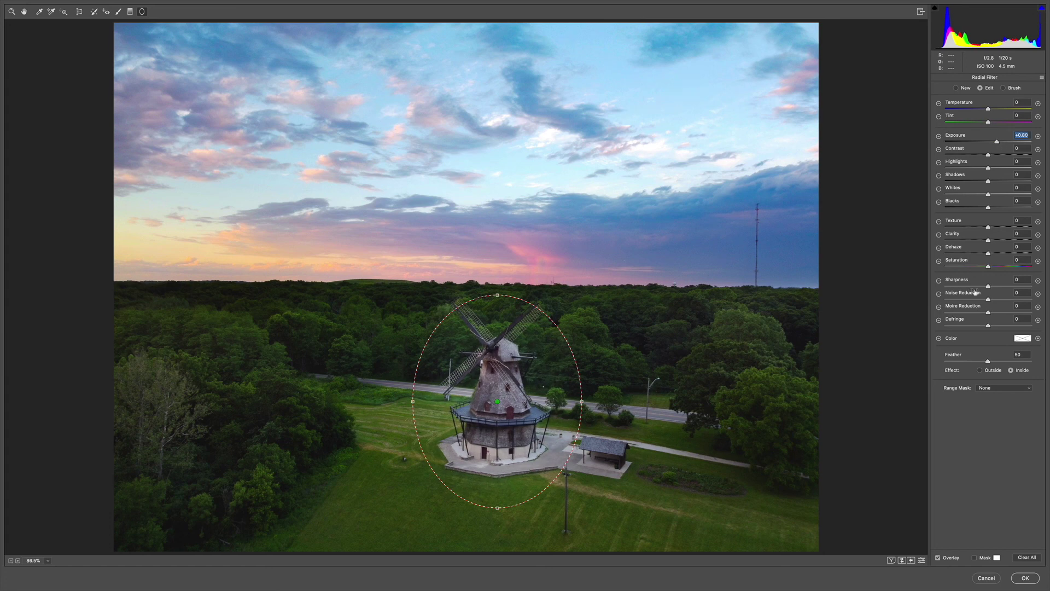
left_click_drag(1026, 267, 1005, 267)
double_click(1002, 276)
left_click(1016, 578)
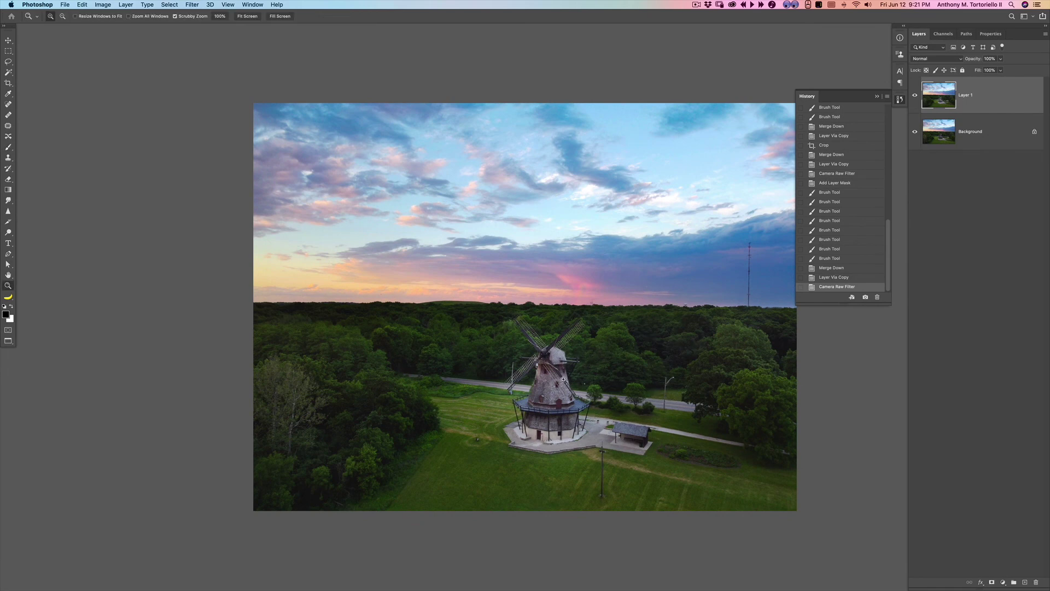
Compare the windmill close up with and without the radial brightening.
left_click(564, 379)
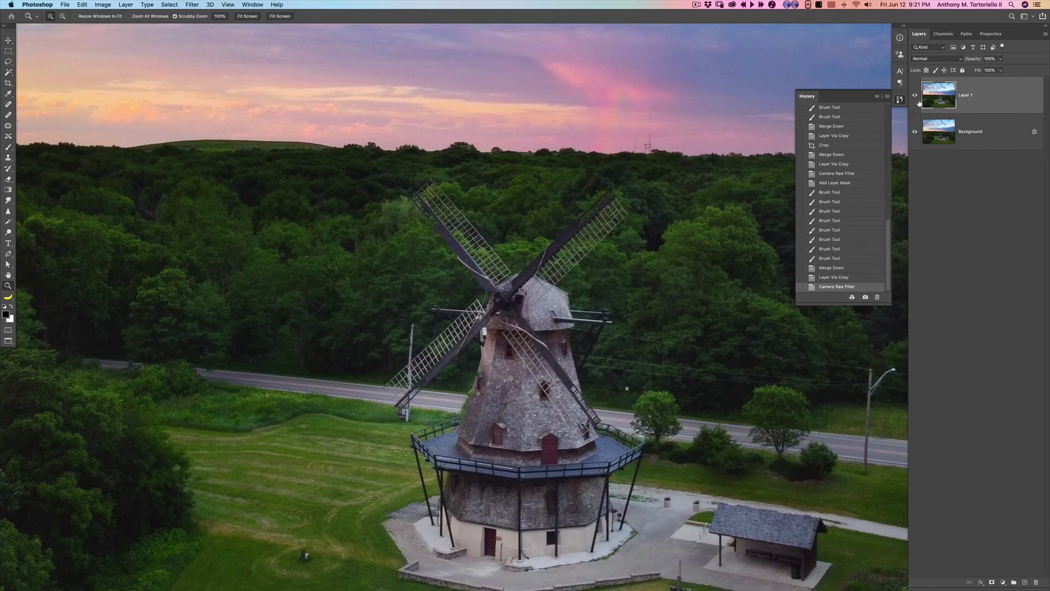
left_click(916, 96)
left_click(916, 96)
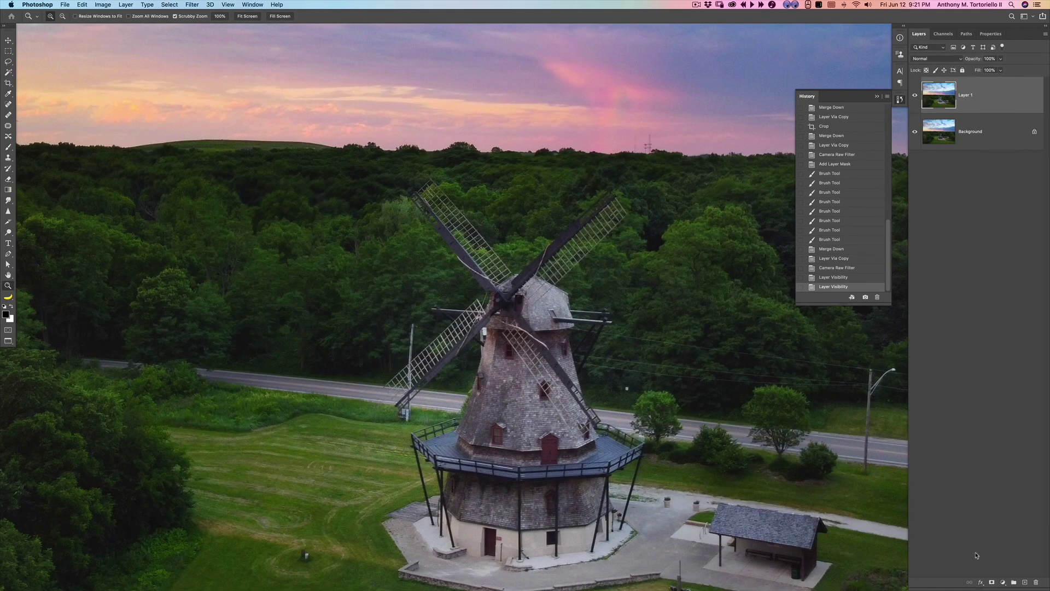
Add a layer mask to the brightened layer and paint black at 50% opacity over the trees between the windmill's upper blades.
left_click(992, 582)
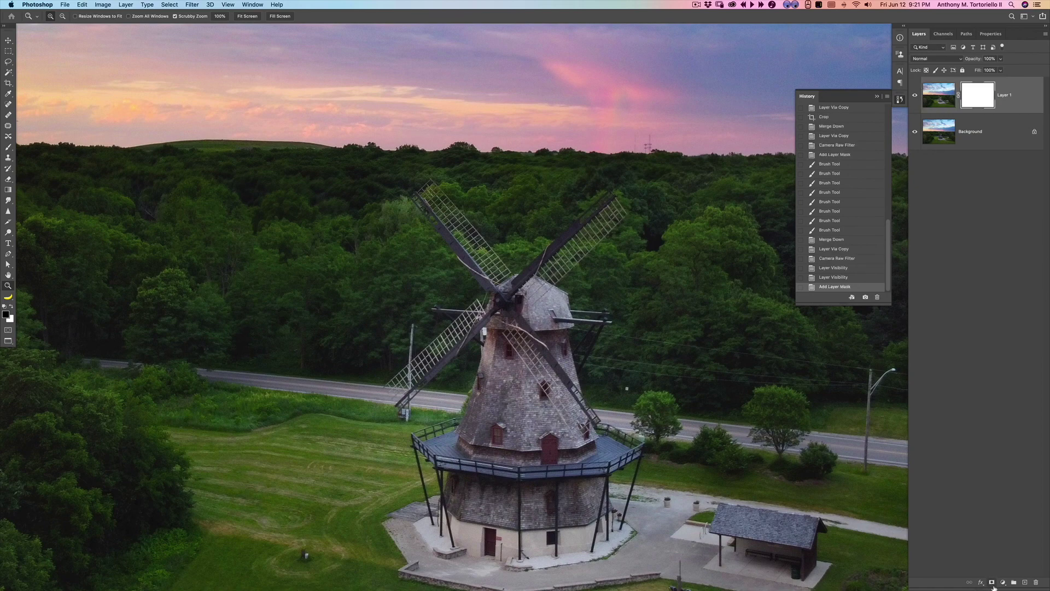
key("b")
mouse_move(535, 206)
left_mouse_down()
mouse_move(517, 207)
mouse_move(525, 197)
mouse_move(512, 190)
left_mouse_up()
left_click(513, 227)
key("ctrl+z")
left_click_drag(509, 201, 492, 175)
left_click(502, 174)
key("p")
key("b")
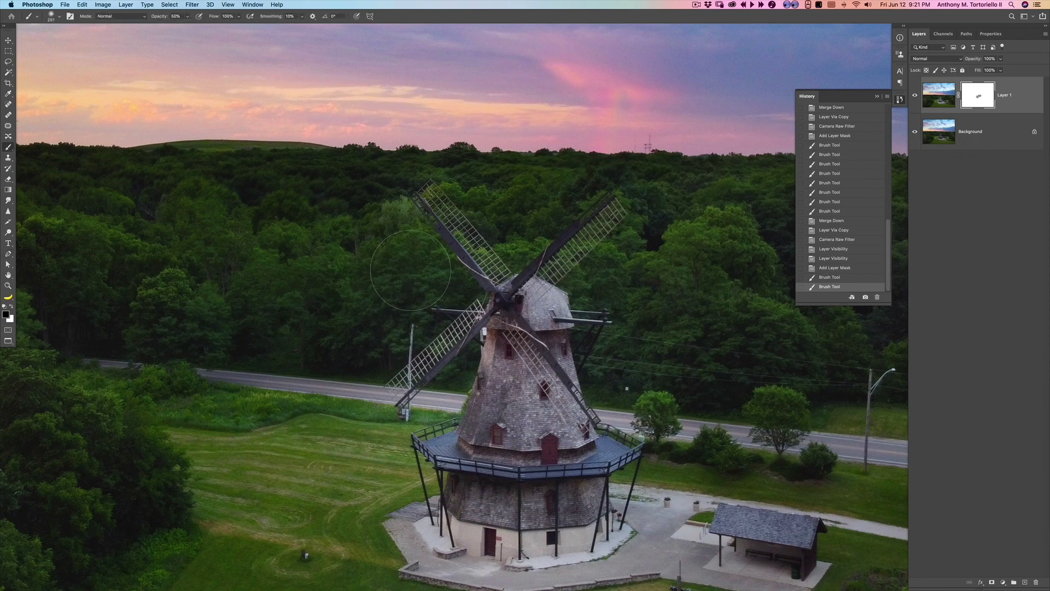
With the brush at 100% opacity, mask out the brightening beside the windmill's left blades and on the small roadside trees.
mouse_move(376, 257)
left_mouse_down()
mouse_move(376, 292)
mouse_move(413, 336)
left_mouse_up()
left_click_drag(468, 380, 461, 389)
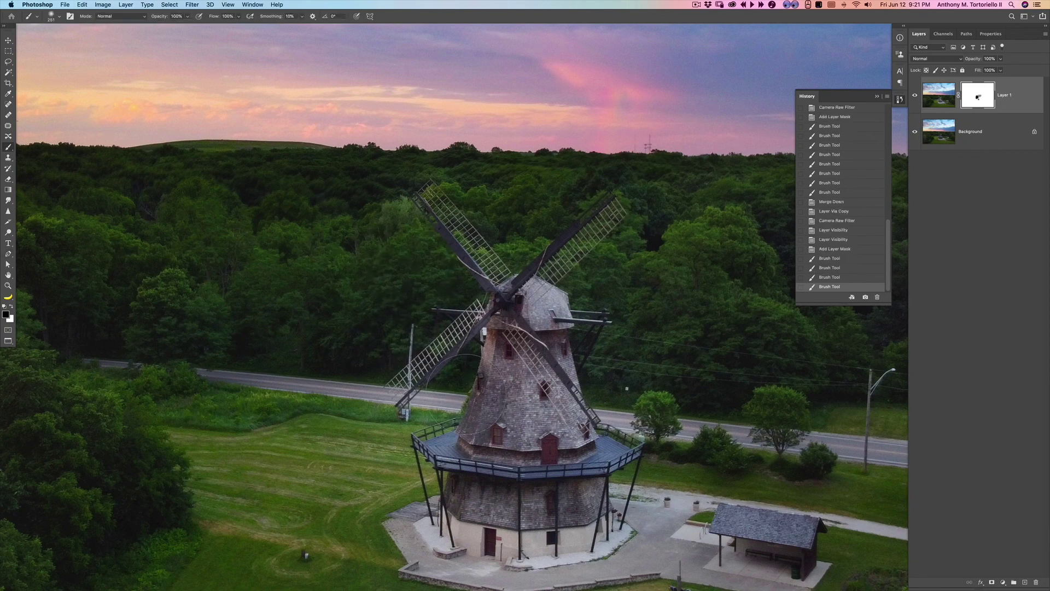
left_click_drag(630, 383, 656, 416)
left_click(779, 423)
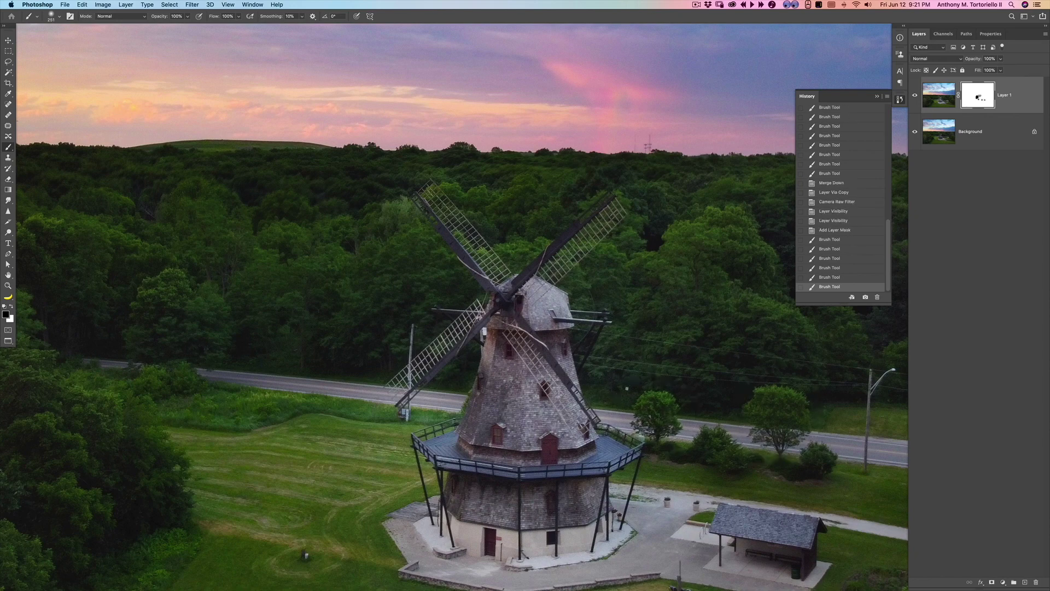
Lower the brush opacity to 50% and paint the mask over the windmill's cap, its upper blades and the trees beyond them.
left_click(548, 299)
key("super+z")
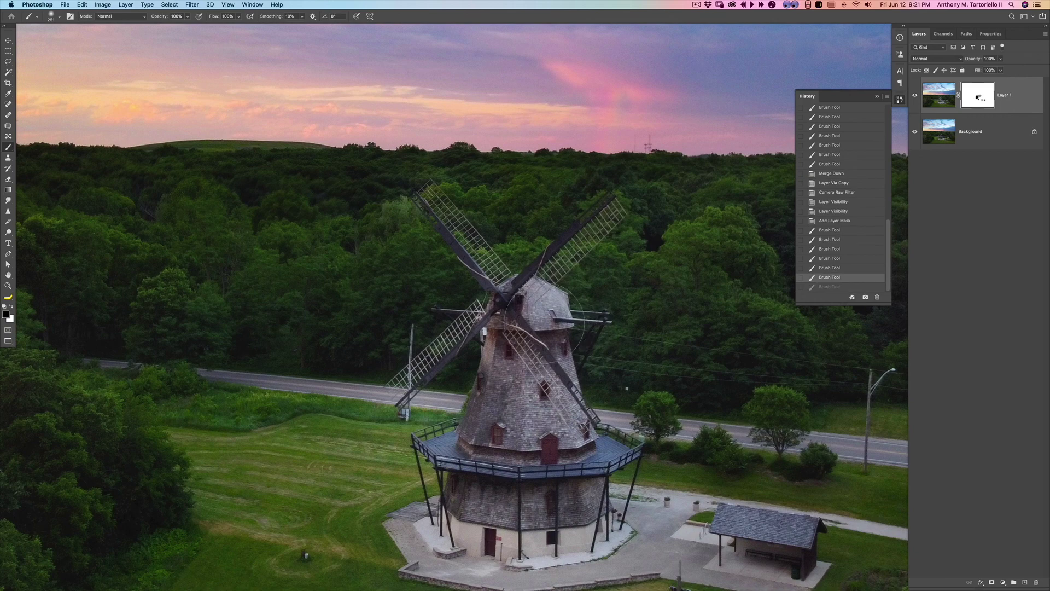
key("5")
left_click(549, 306)
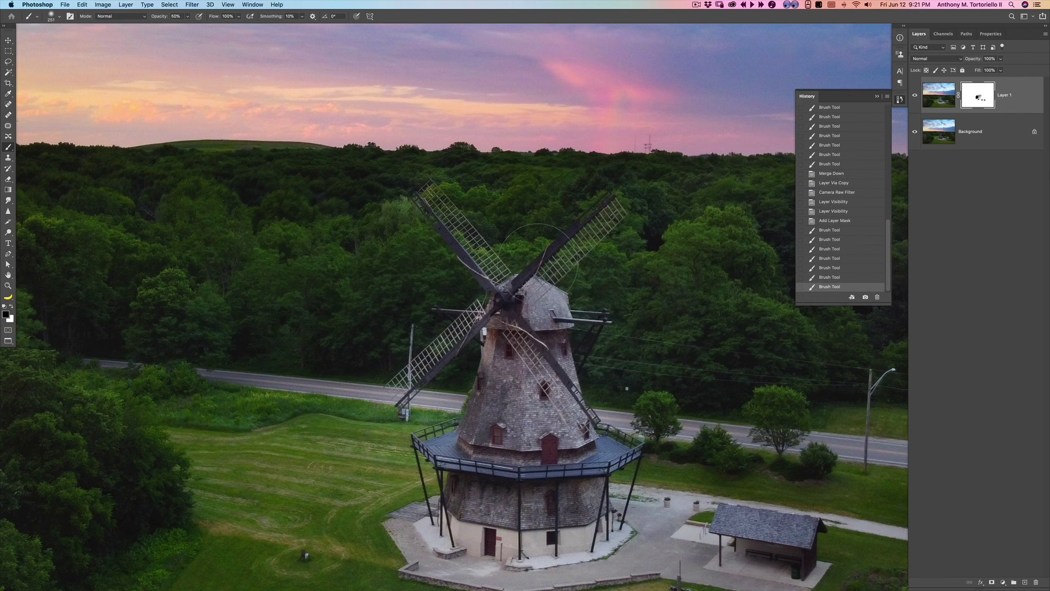
left_click_drag(487, 253, 447, 209)
left_click_drag(546, 245, 628, 215)
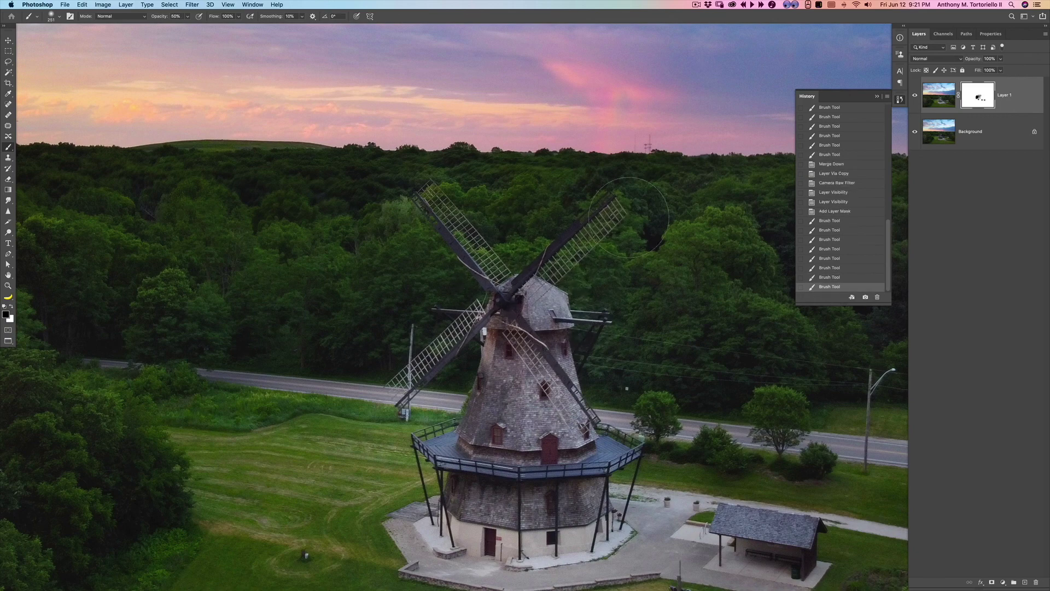
left_click(720, 232)
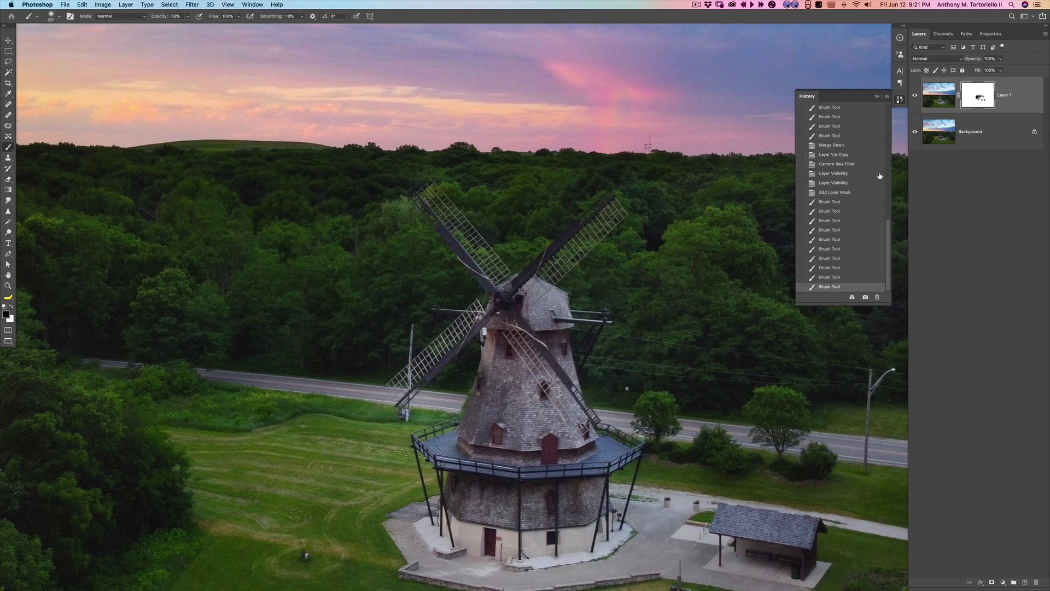
Compare the windmill with its mask filled black, undo the fill, and inspect the whole photo and the blades close up.
key("alt+BackSpace")
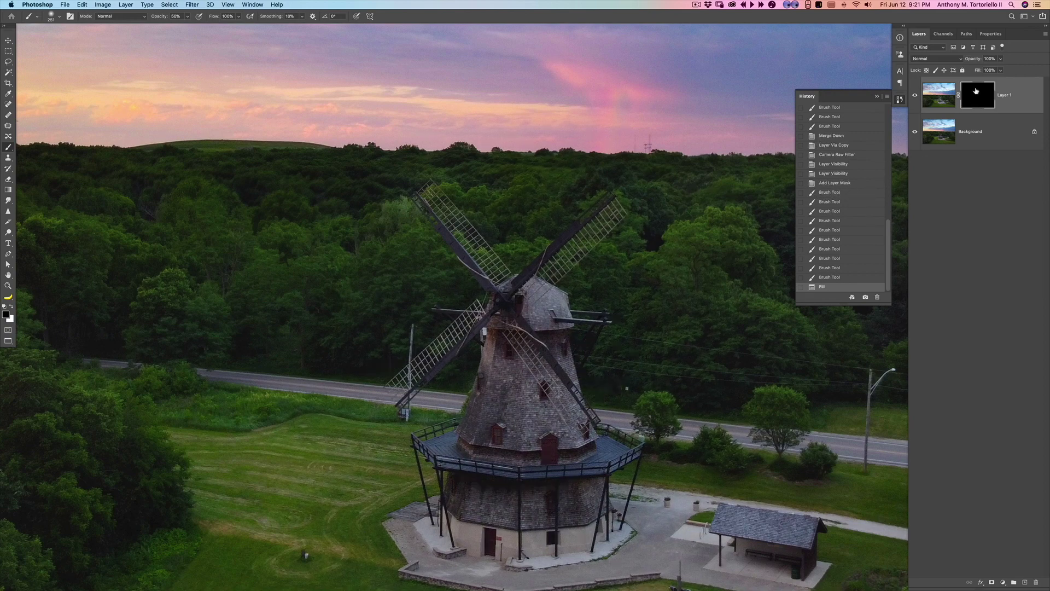
key("super+z")
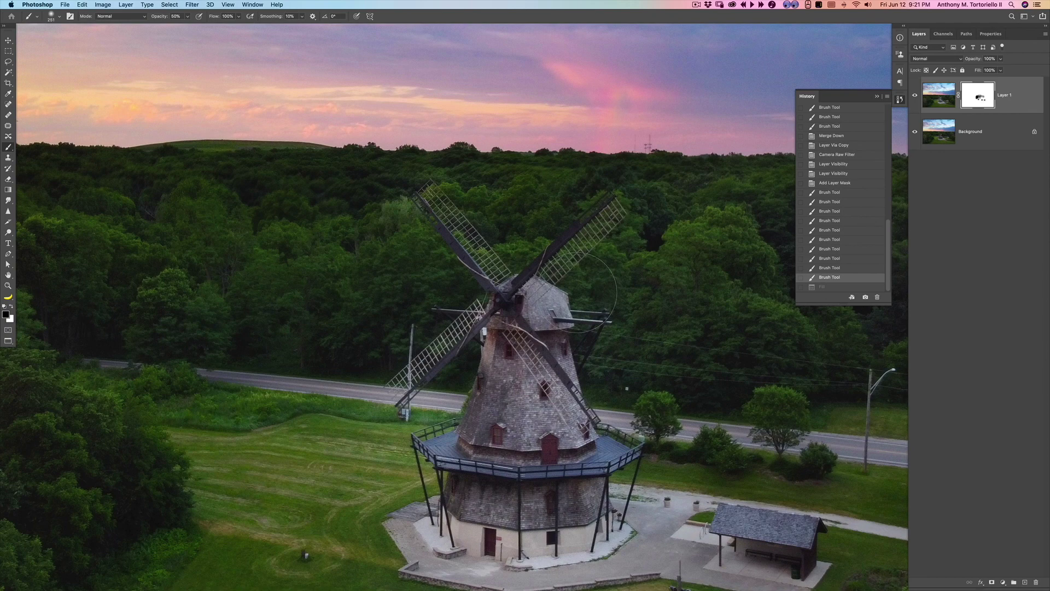
key("super+0")
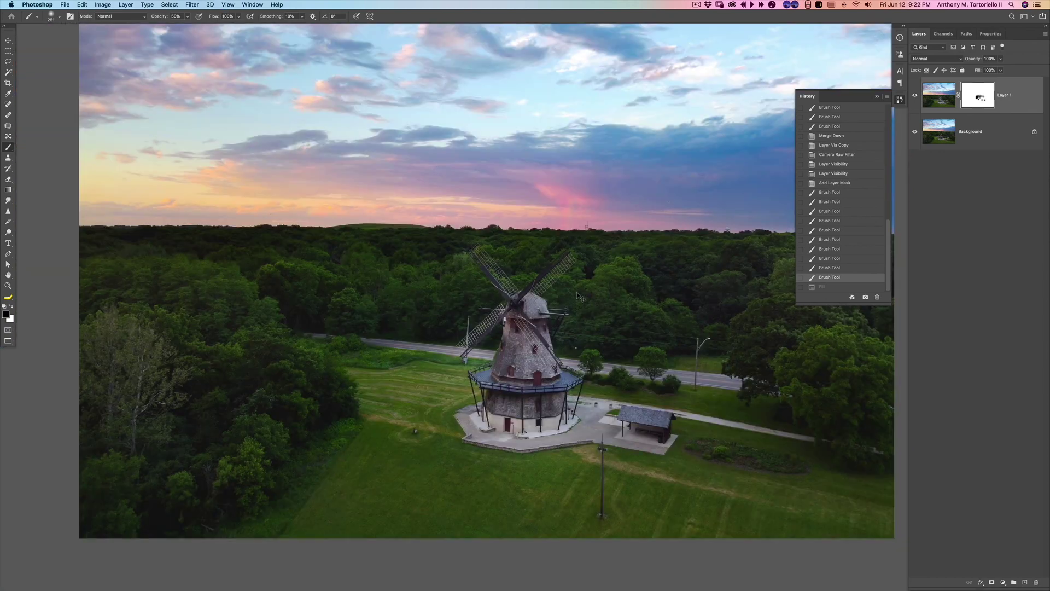
key("z")
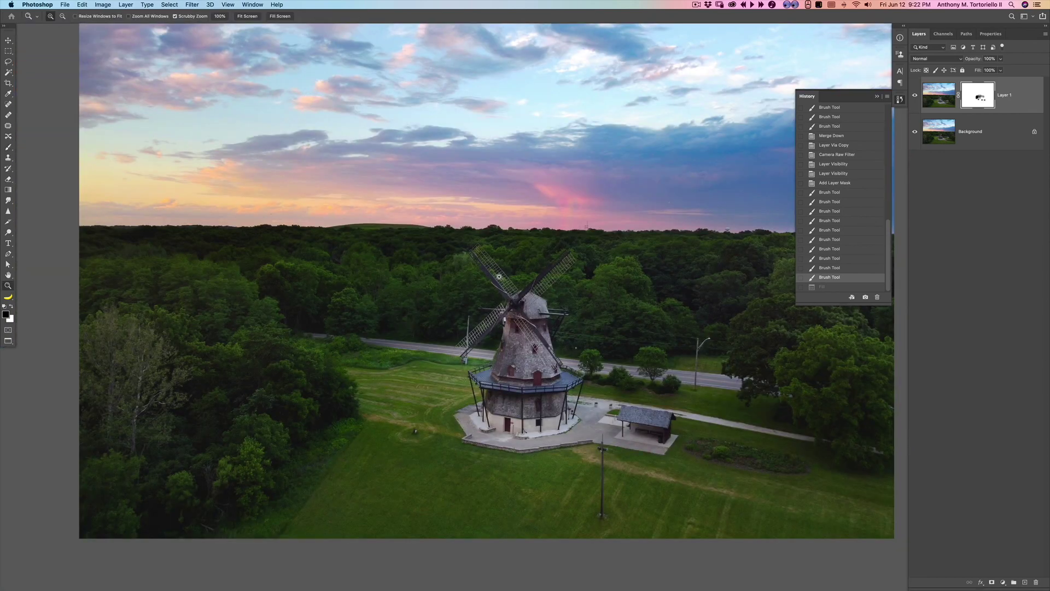
left_click(514, 280)
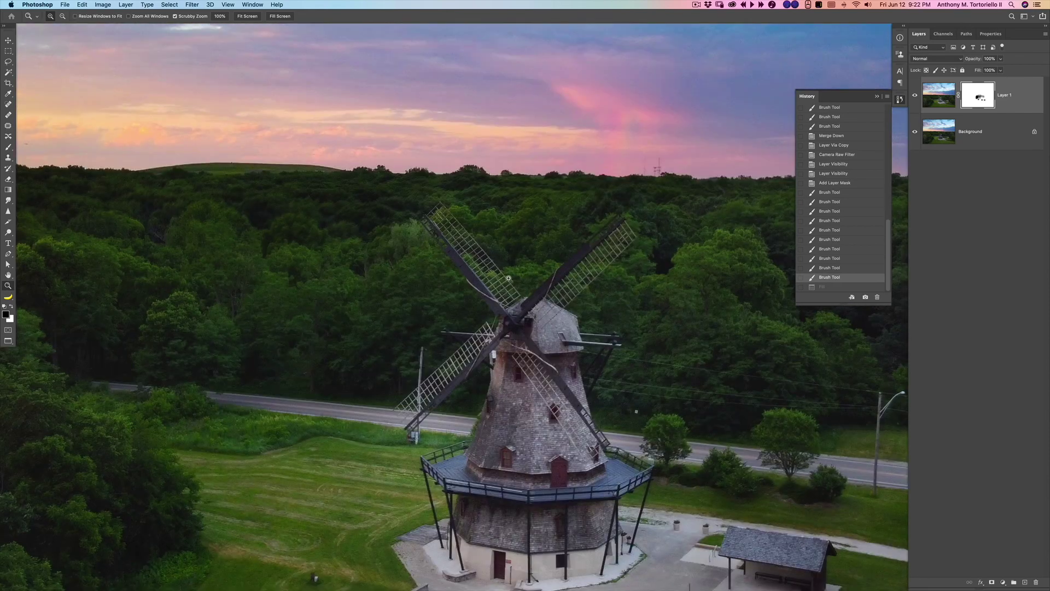
Stamp all visible layers into a new top layer and remove the small bright speck in the sky with the Spot Healing Brush.
left_click(514, 265, "alt")
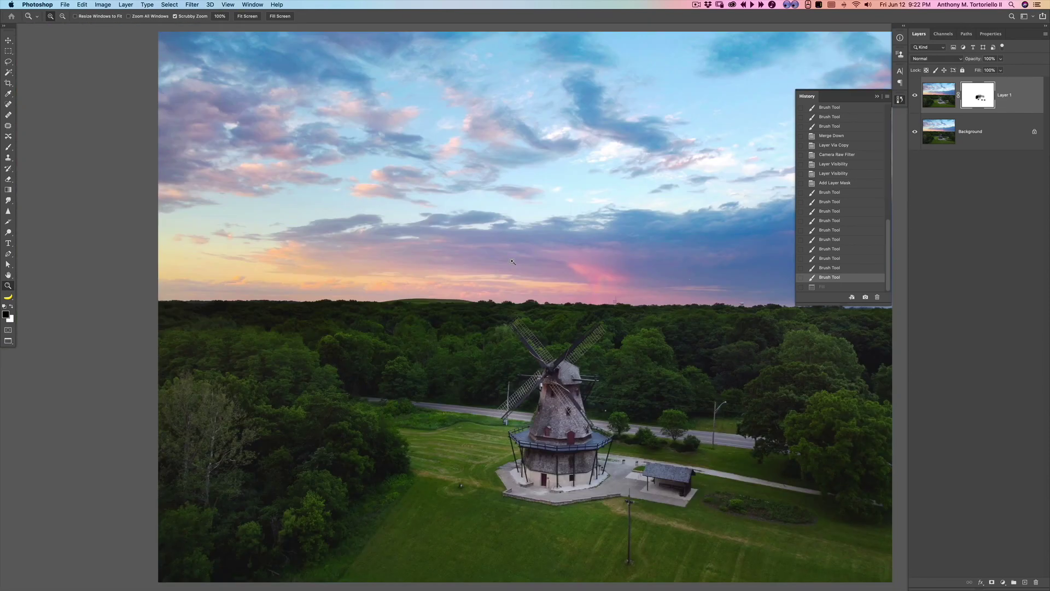
key("f")
key("f")
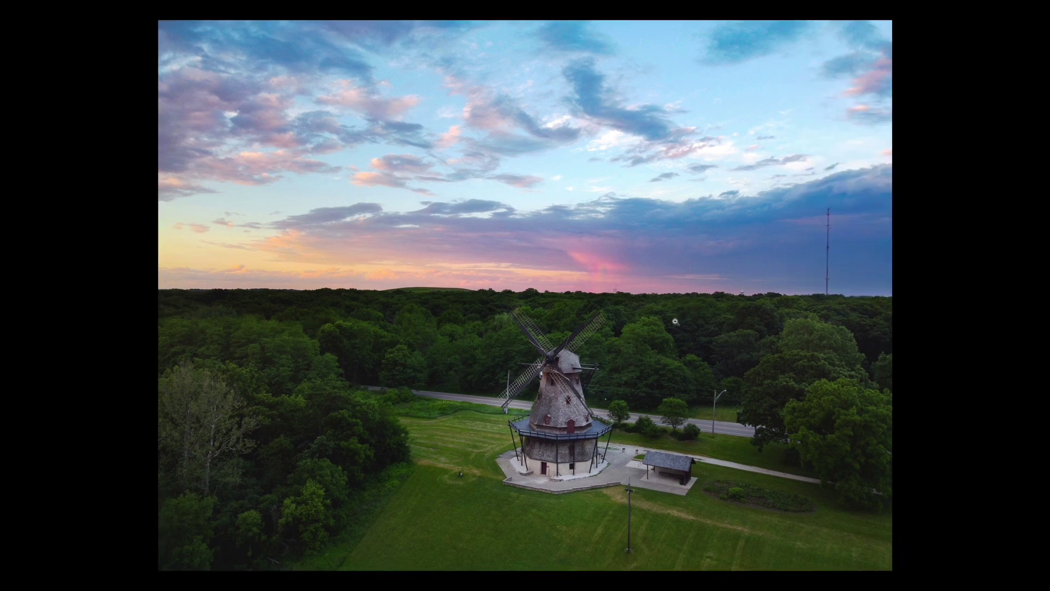
left_click(688, 270)
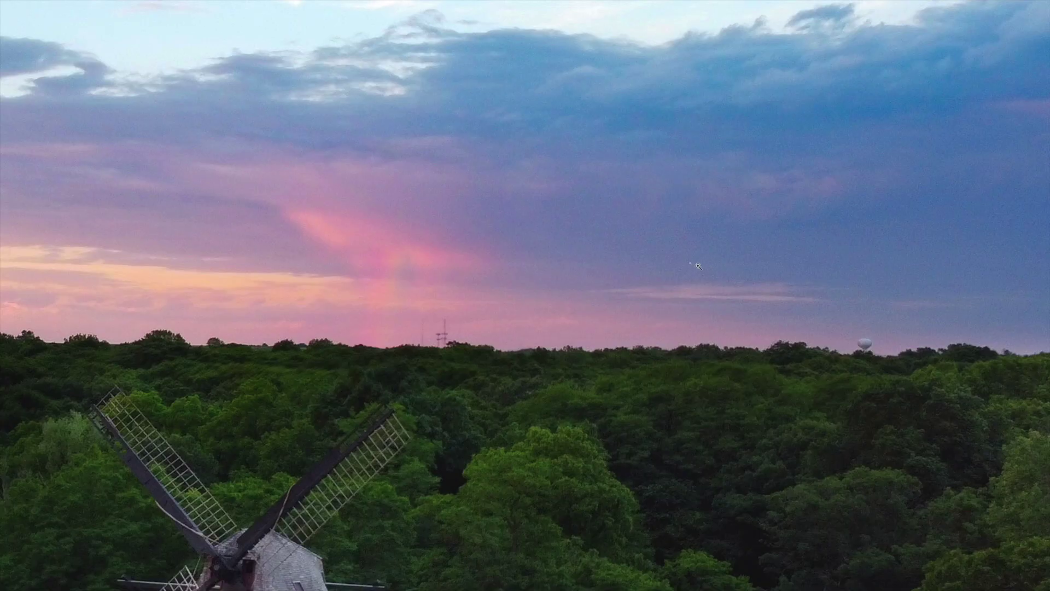
key("f")
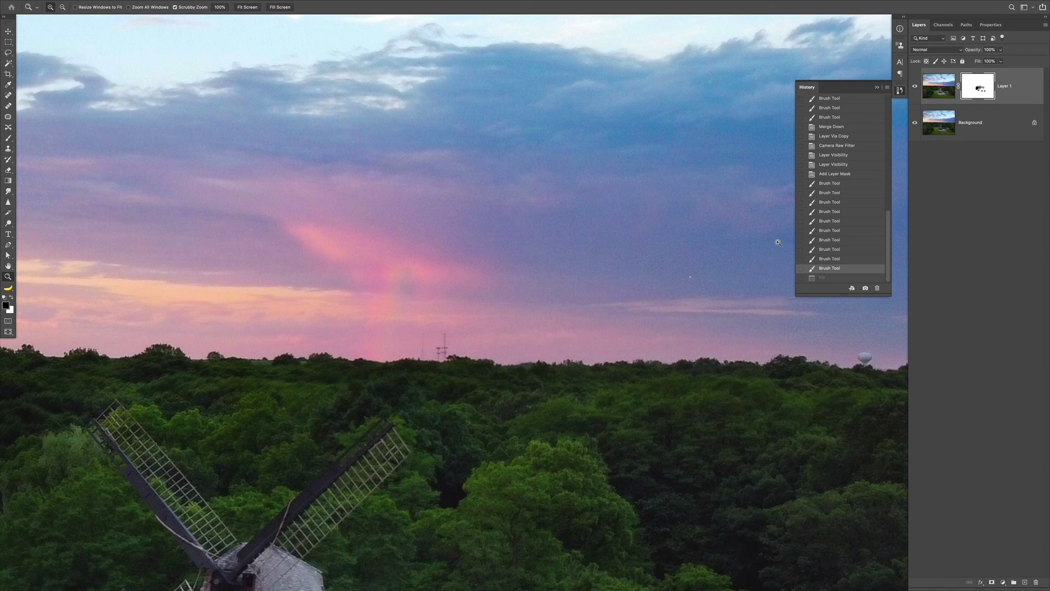
key("ctrl+alt+shift+e")
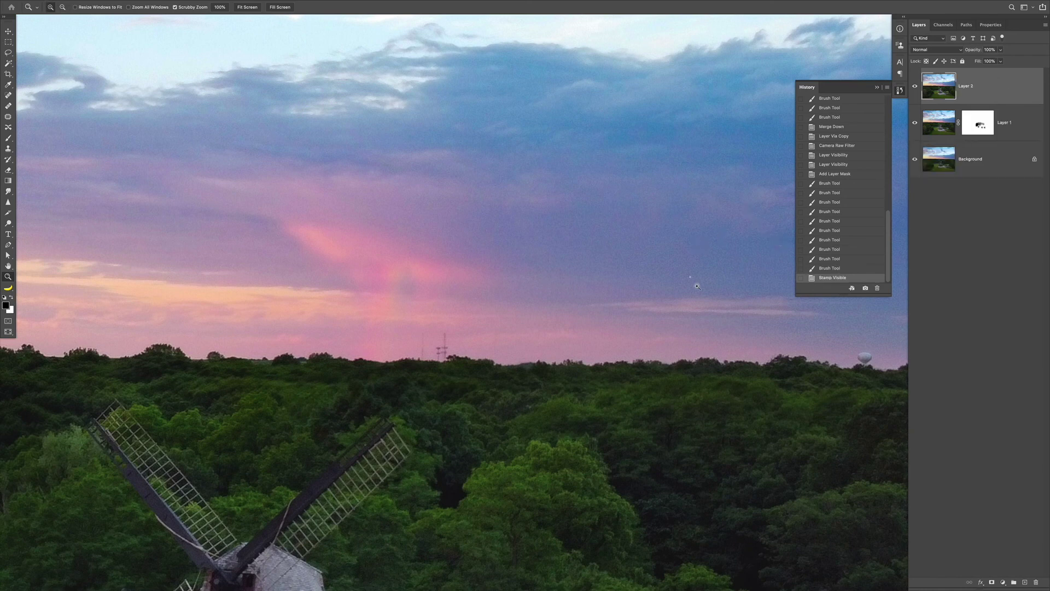
key("j")
left_click_drag(695, 278, 640, 270)
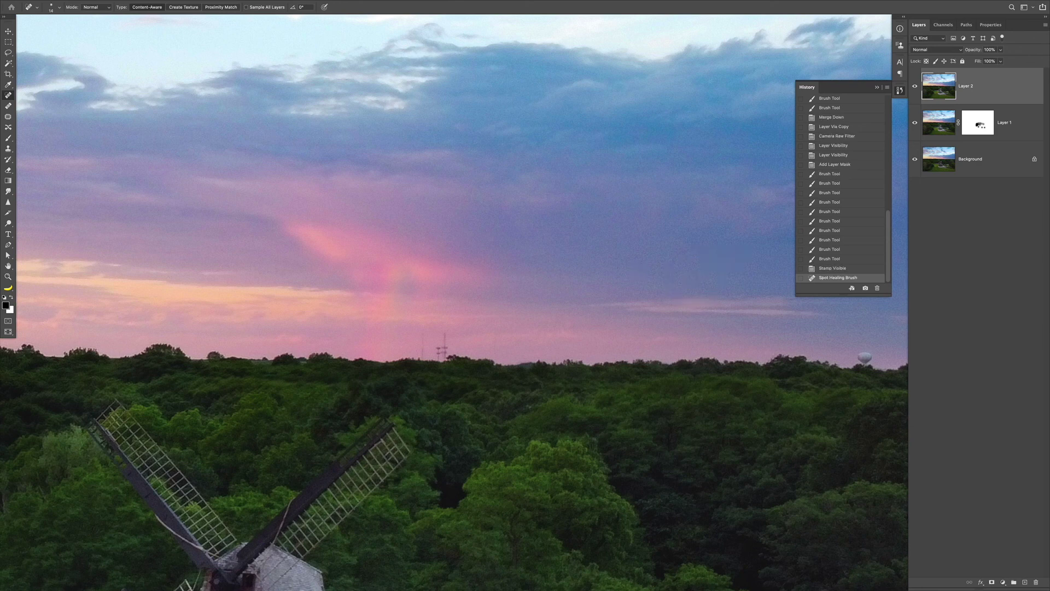
Lasso the tall radio tower above the treeline and fill the selection with Content-Aware, Color Adaptation on, Normal mode, 100% opacity.
key("f")
key("f")
mouse_move(694, 265)
left_mouse_down()
mouse_move(264, 301)
mouse_move(243, 318)
left_mouse_up()
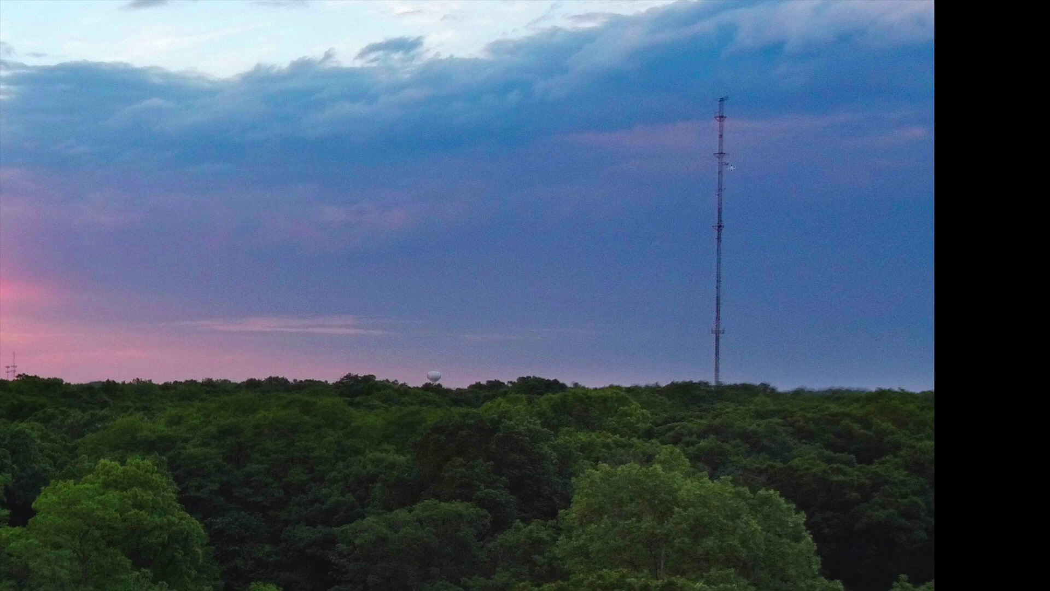
mouse_move(711, 88)
left_mouse_down()
mouse_move(691, 335)
mouse_move(709, 385)
mouse_move(732, 365)
mouse_move(744, 189)
mouse_move(746, 104)
mouse_move(710, 91)
left_mouse_up()
key("shift+BackSpace")
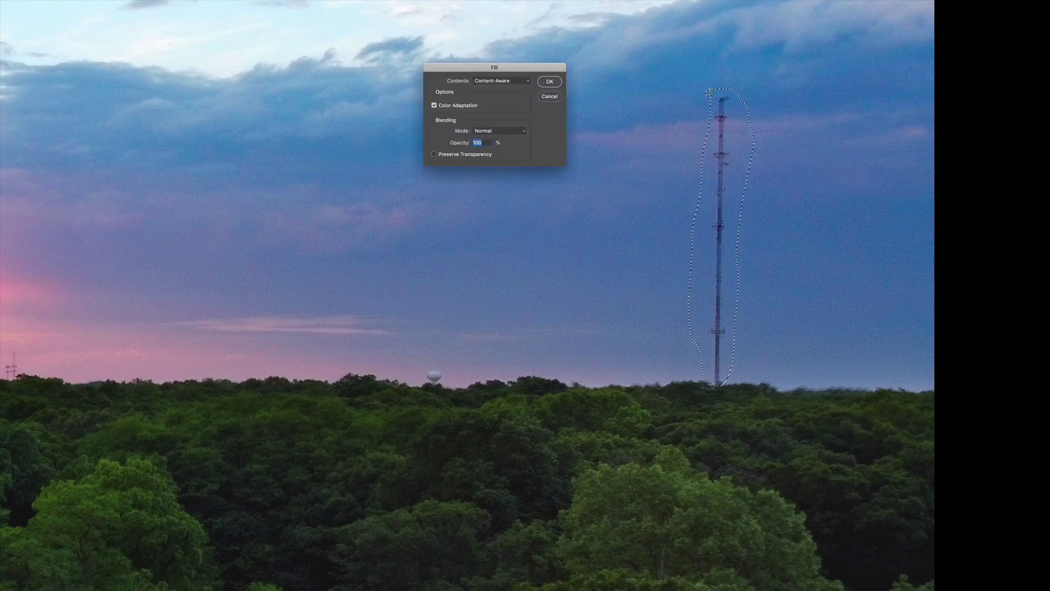